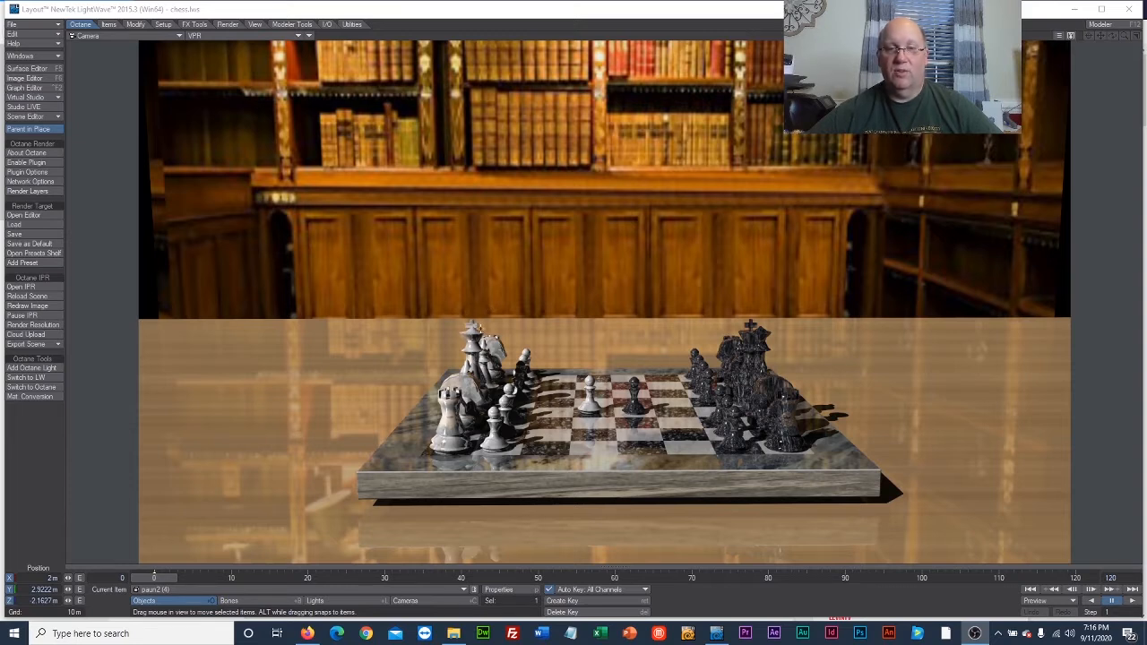
Switch the camera viewport from VPR to Textured Shaded Solid display.
left_click(216, 39)
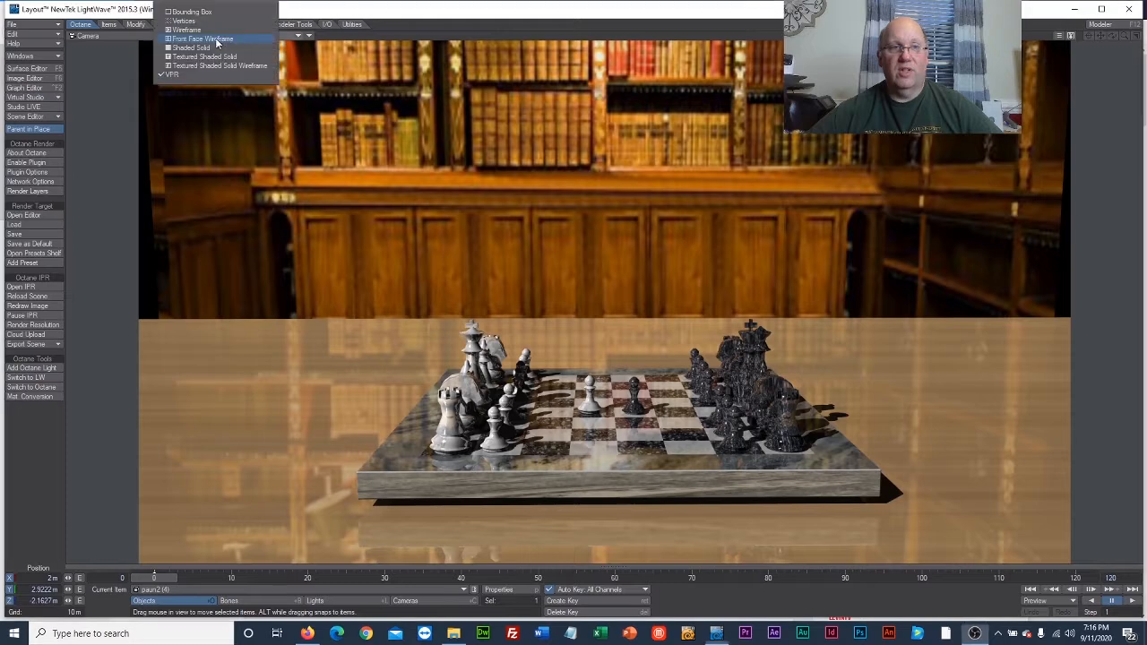
left_click(218, 58)
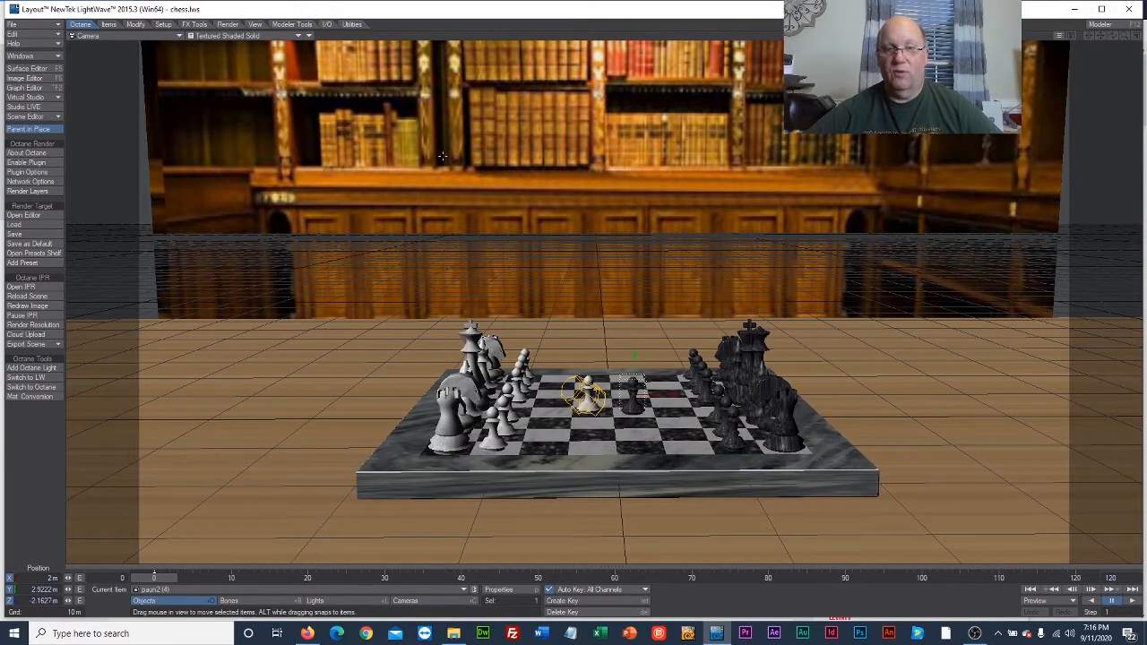
left_click(471, 348)
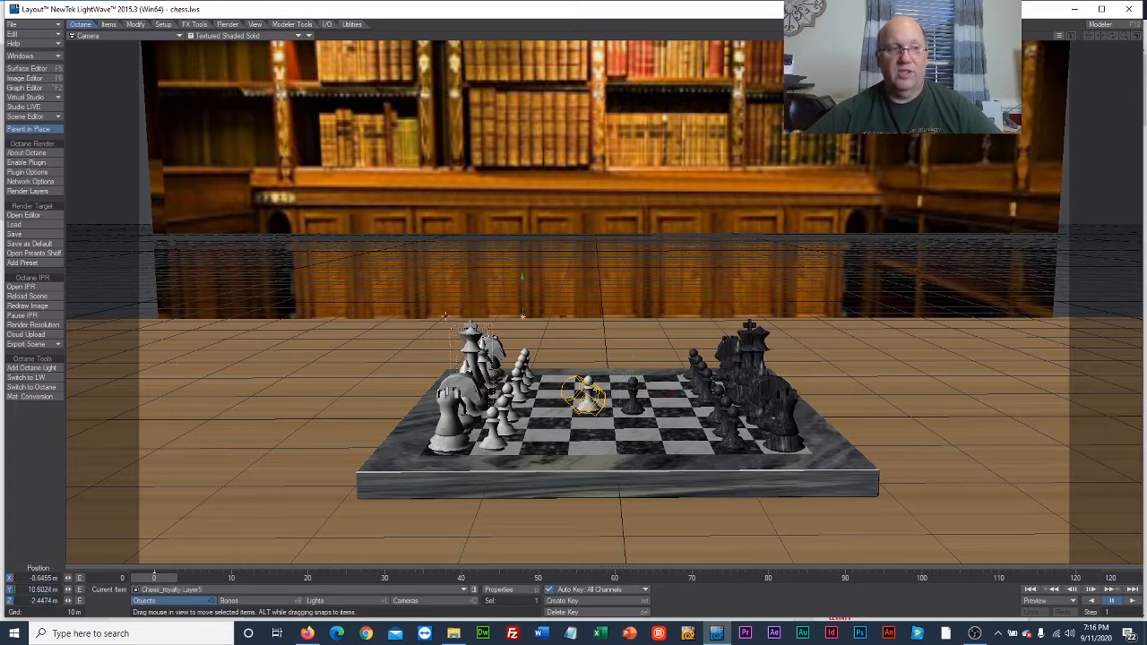
left_click(135, 23)
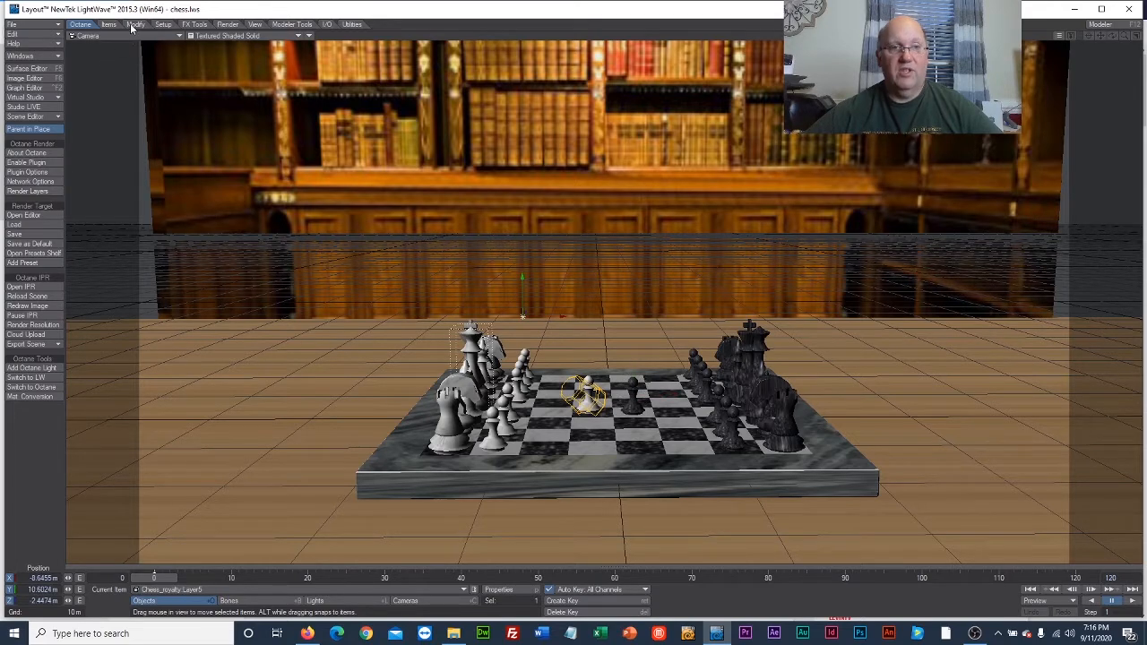
left_click(20, 196)
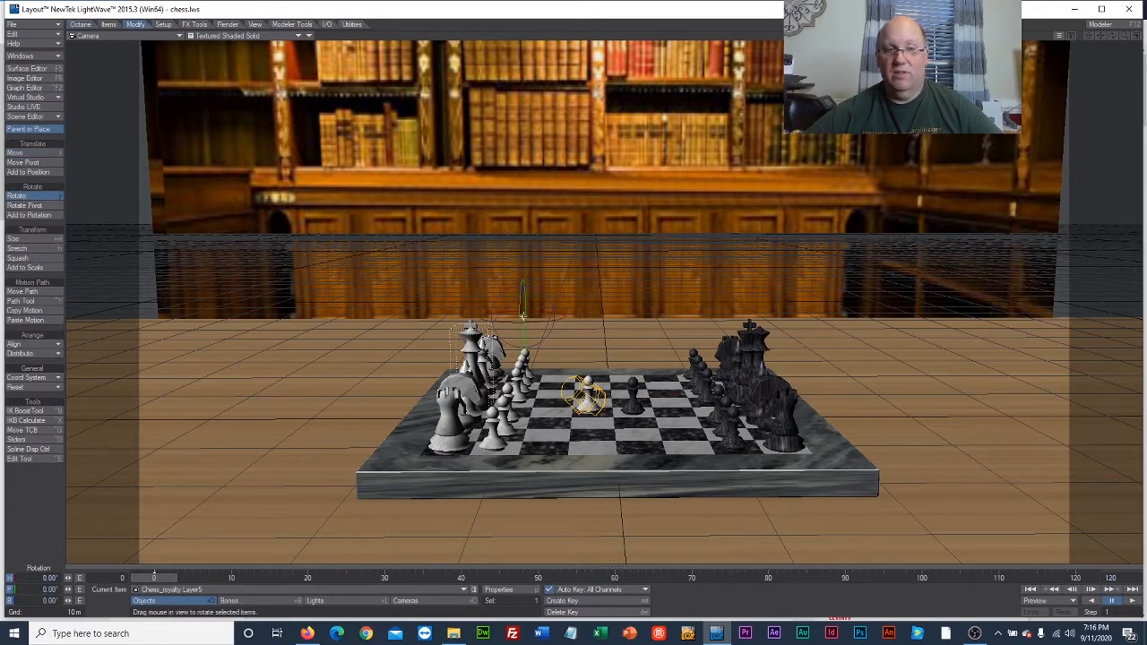
mouse_move(519, 299)
left_mouse_down()
mouse_move(540, 305)
mouse_move(523, 316)
left_mouse_up()
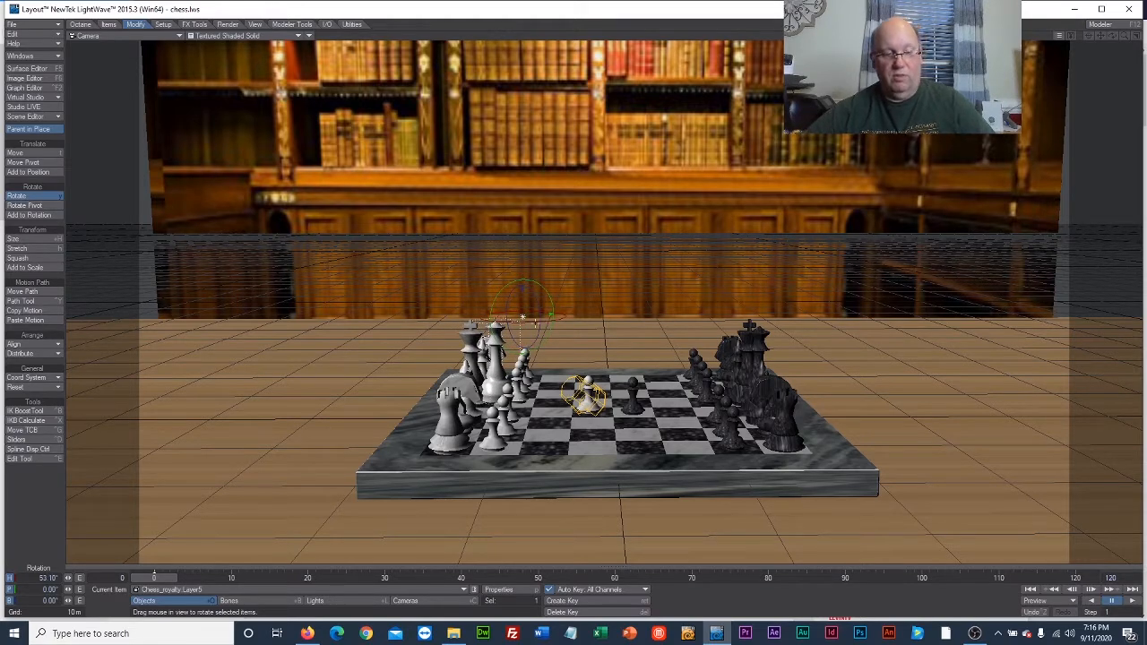
key("ctrl+z")
Rotate the white king to a heading of about -85.7° and move it to about X -13.91 m, Z 10.47 m in its back row.
left_click(473, 321)
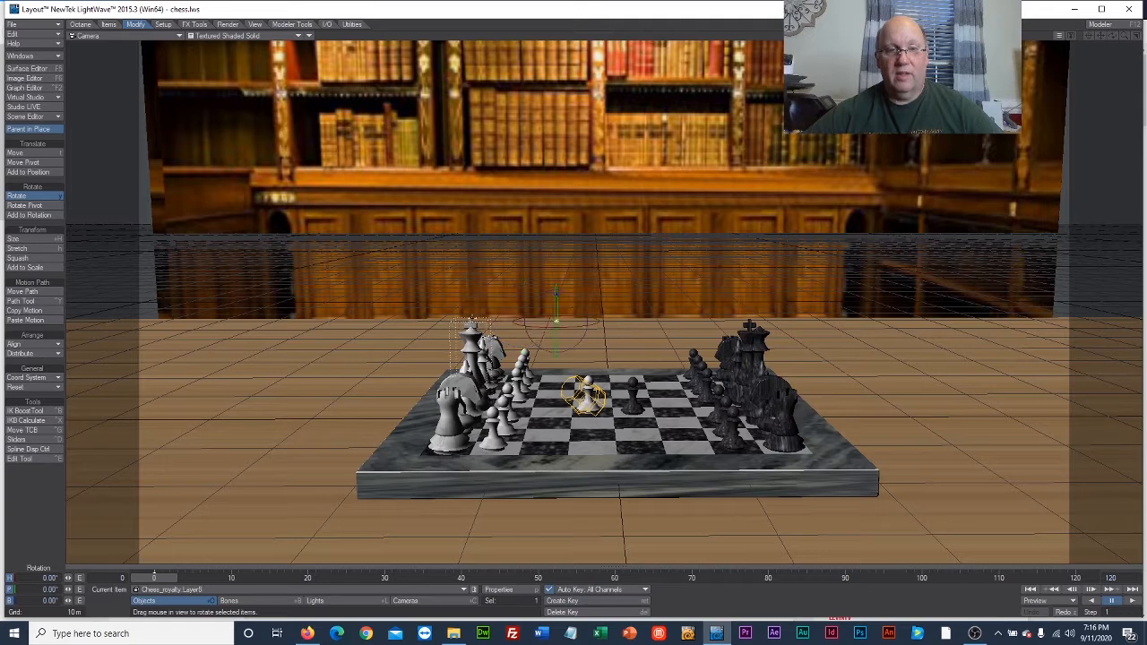
left_click_drag(565, 319, 396, 321)
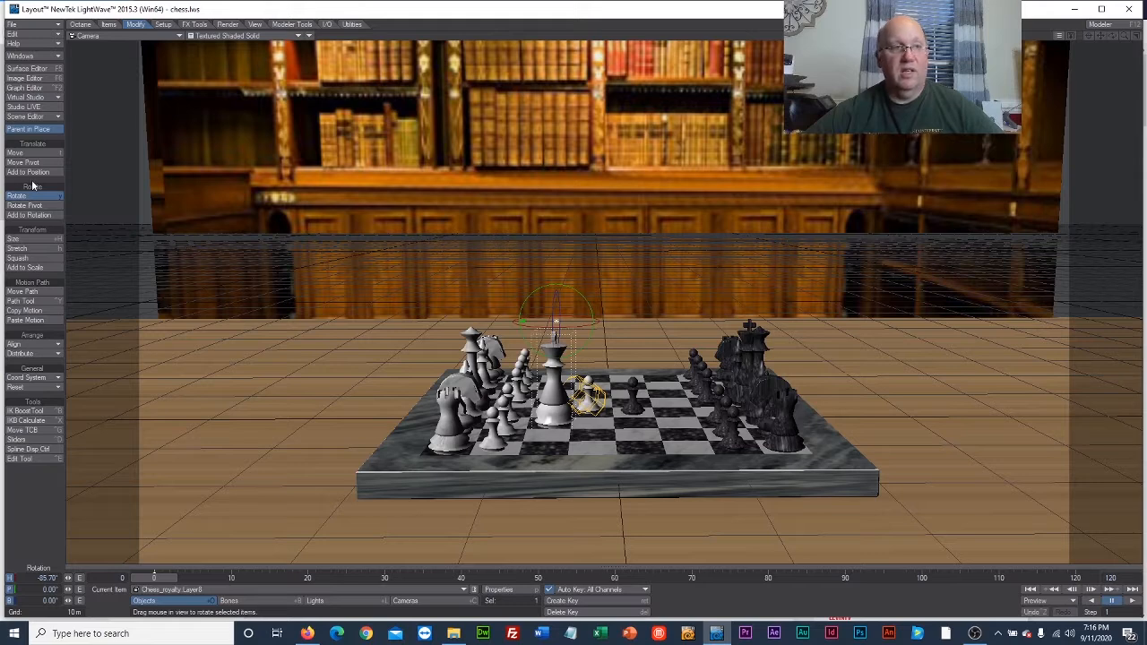
left_click(15, 153)
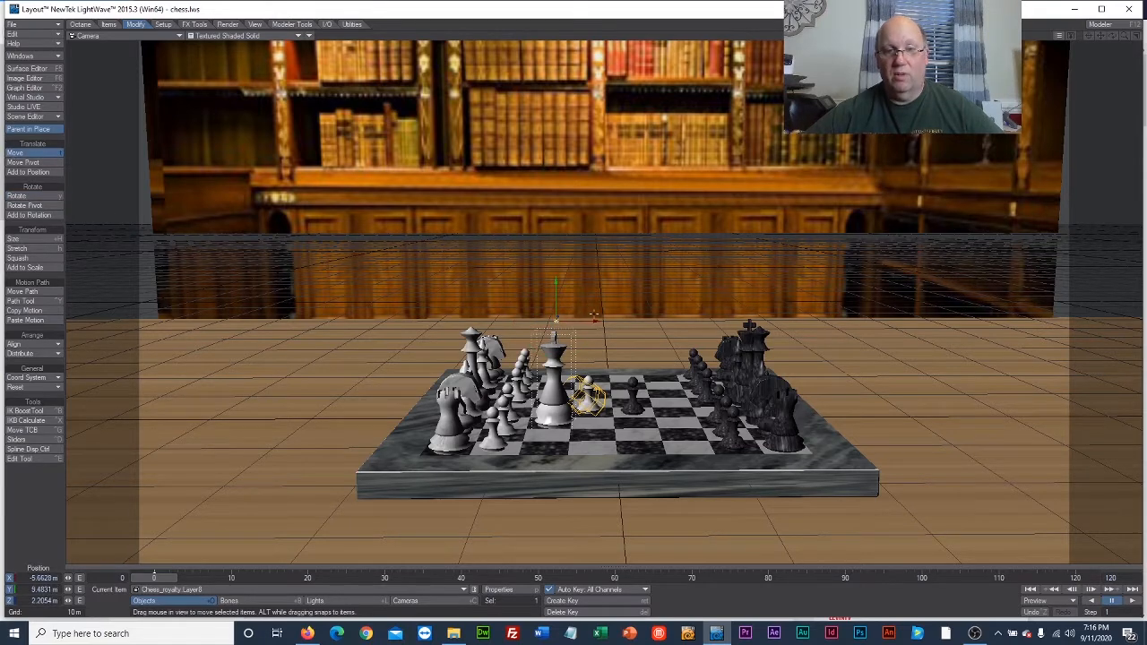
left_click_drag(595, 317, 485, 311)
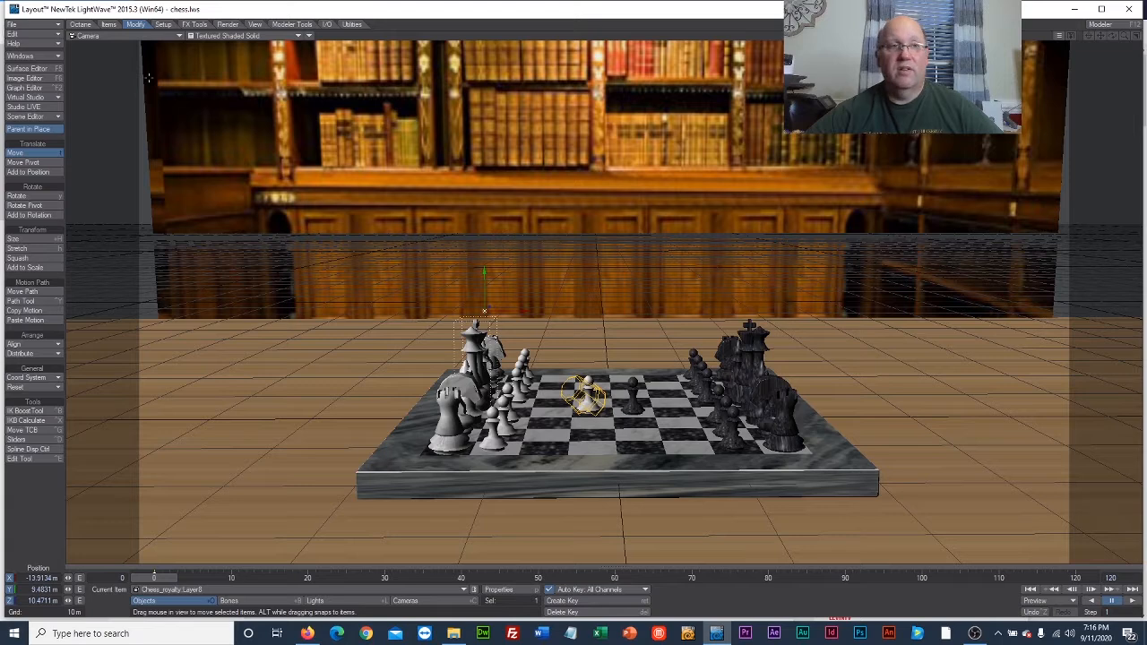
Check the white king in the Perspective view and nudge it to about X -14.12 m, Z 10.46 m to centre it on its square.
left_click(208, 36)
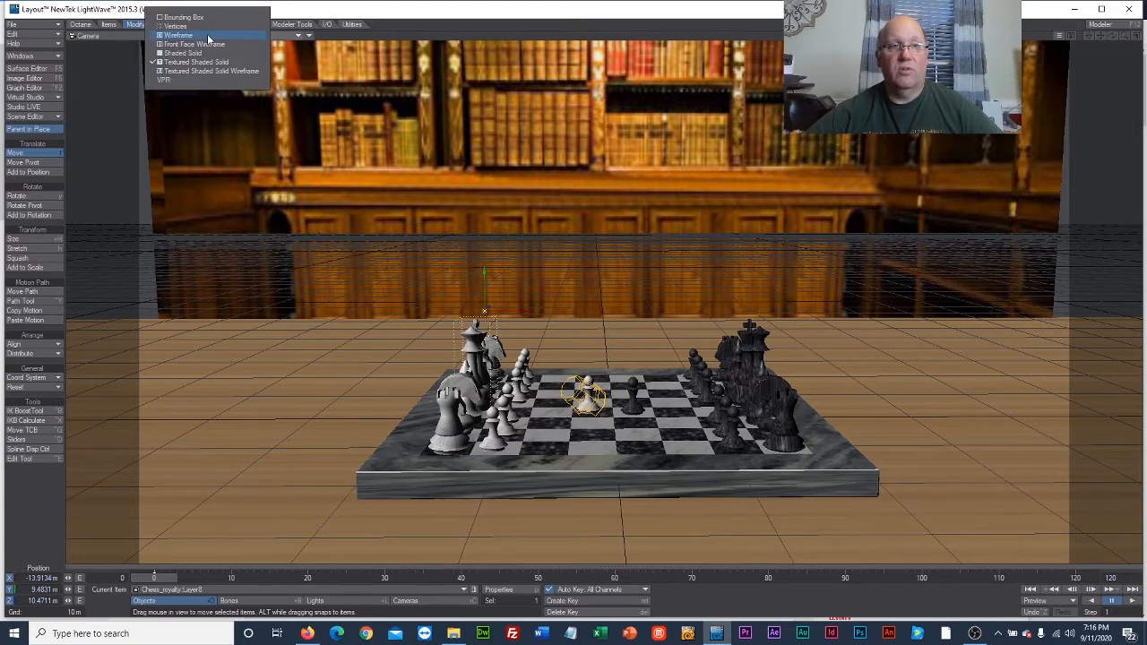
left_click(84, 36)
left_click(83, 83)
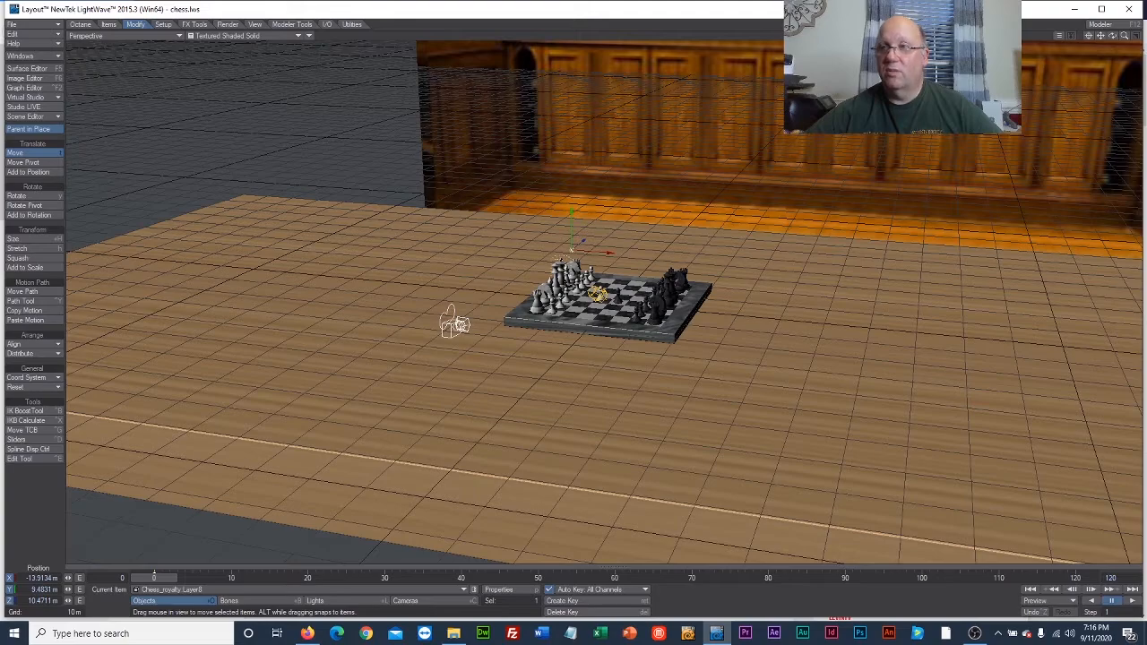
left_click_drag(1125, 36, 1113, 100)
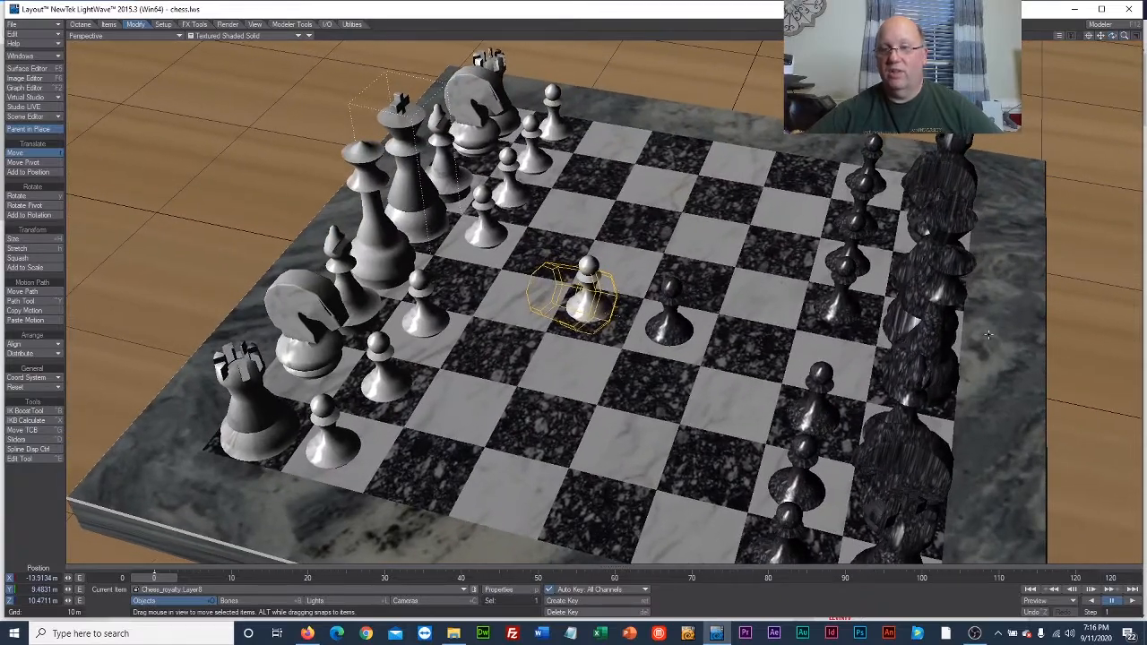
left_click_drag(930, 313, 916, 285)
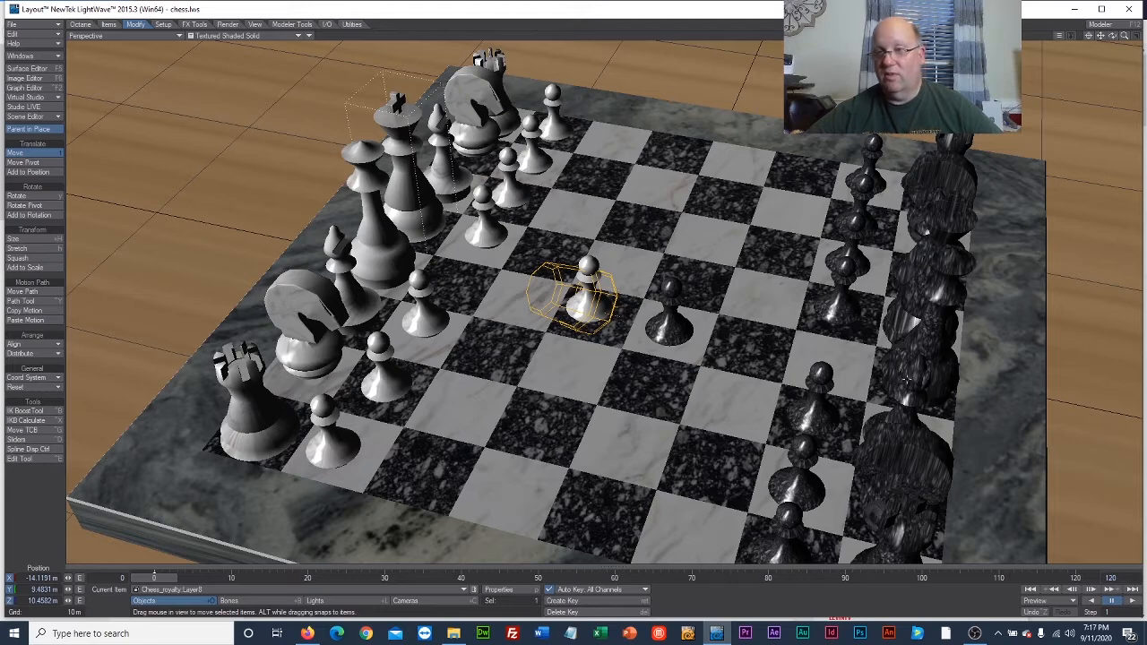
Rotate the black king to a heading of about -100.7°.
left_click(927, 271)
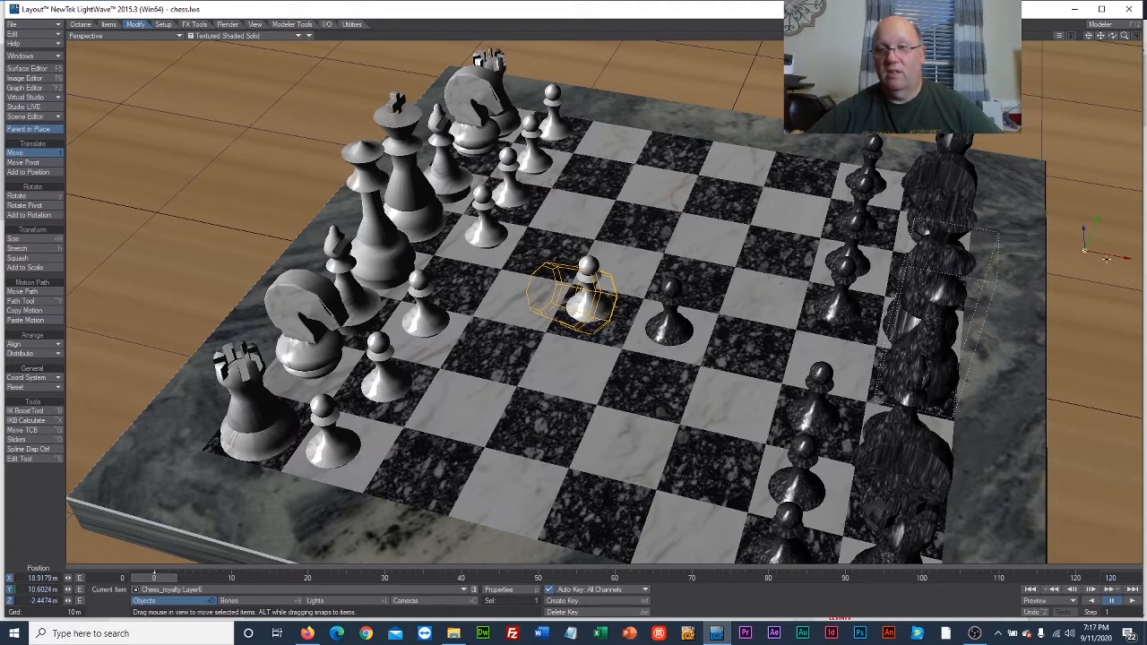
left_click(950, 243)
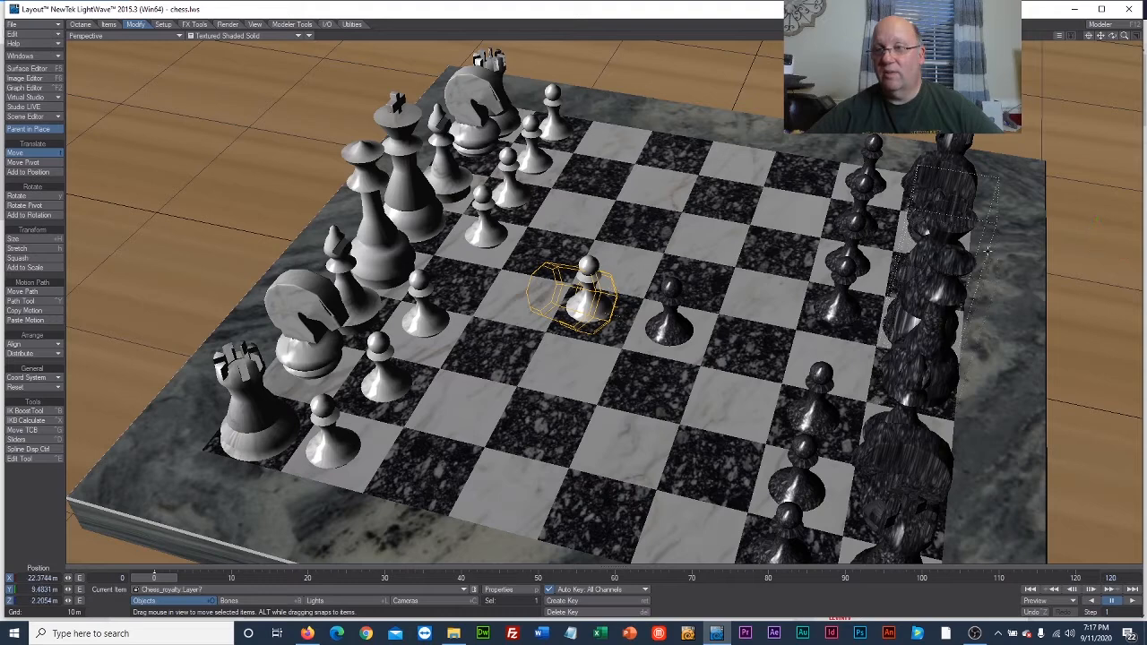
left_click(34, 197)
left_click_drag(1126, 234, 1120, 216)
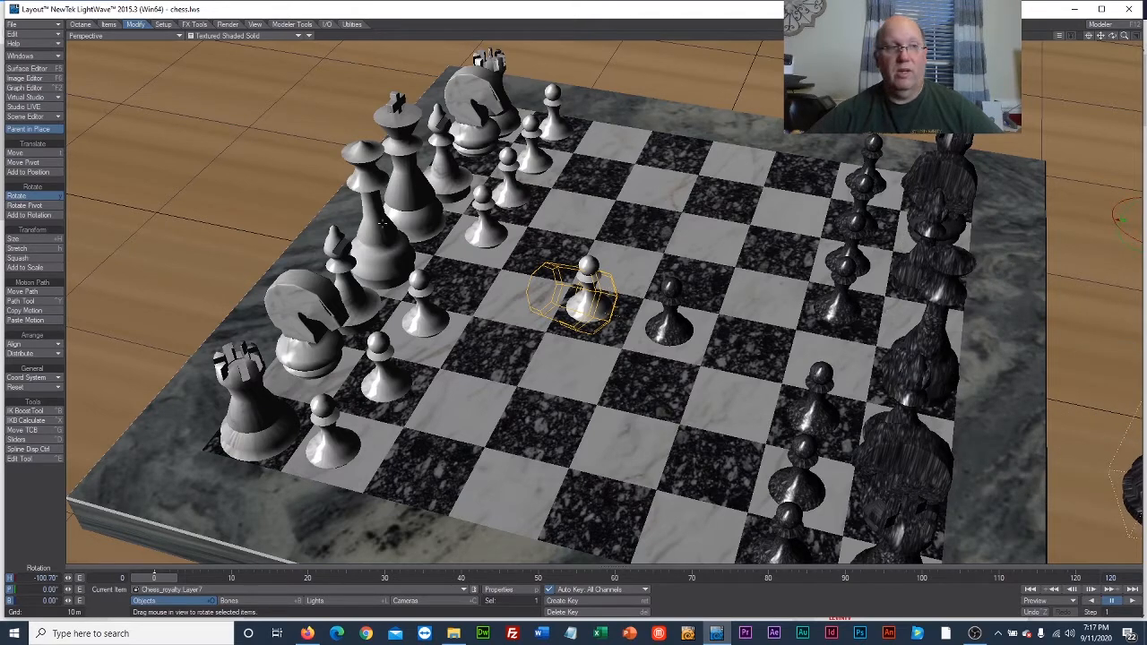
Move the black king onto its square in the black back row, at about X 11.71 m, Z 9.8 m.
key("t")
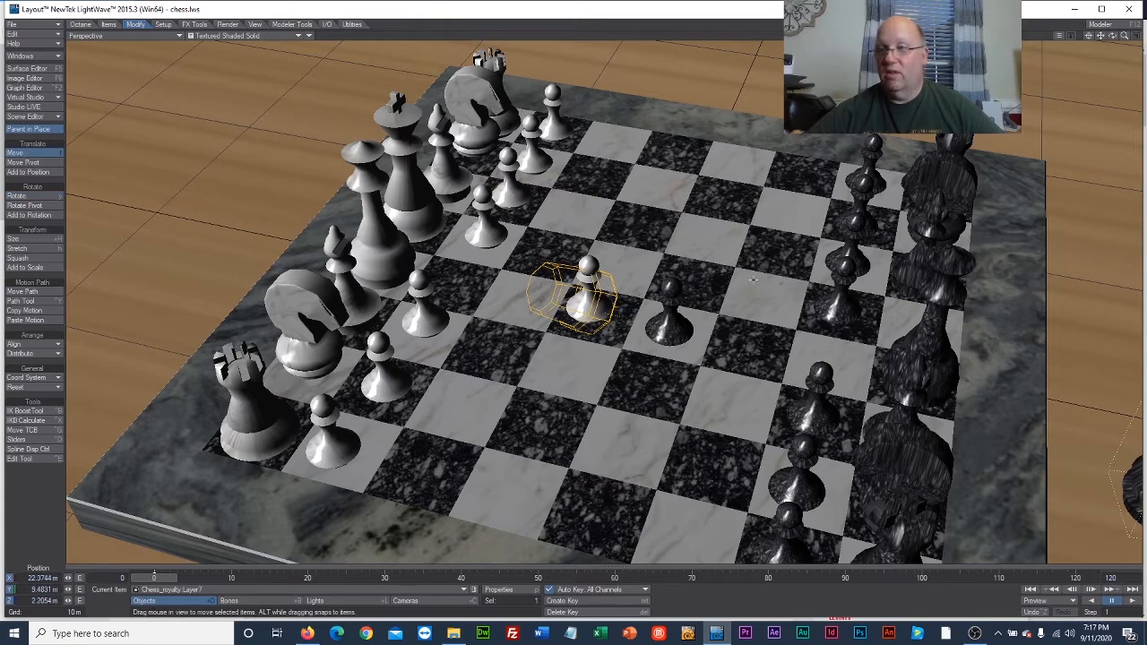
left_click_drag(1125, 37, 1074, 110)
mouse_move(972, 262)
left_mouse_down()
mouse_move(852, 265)
mouse_move(969, 267)
left_mouse_up()
left_click_drag(795, 215, 840, 184)
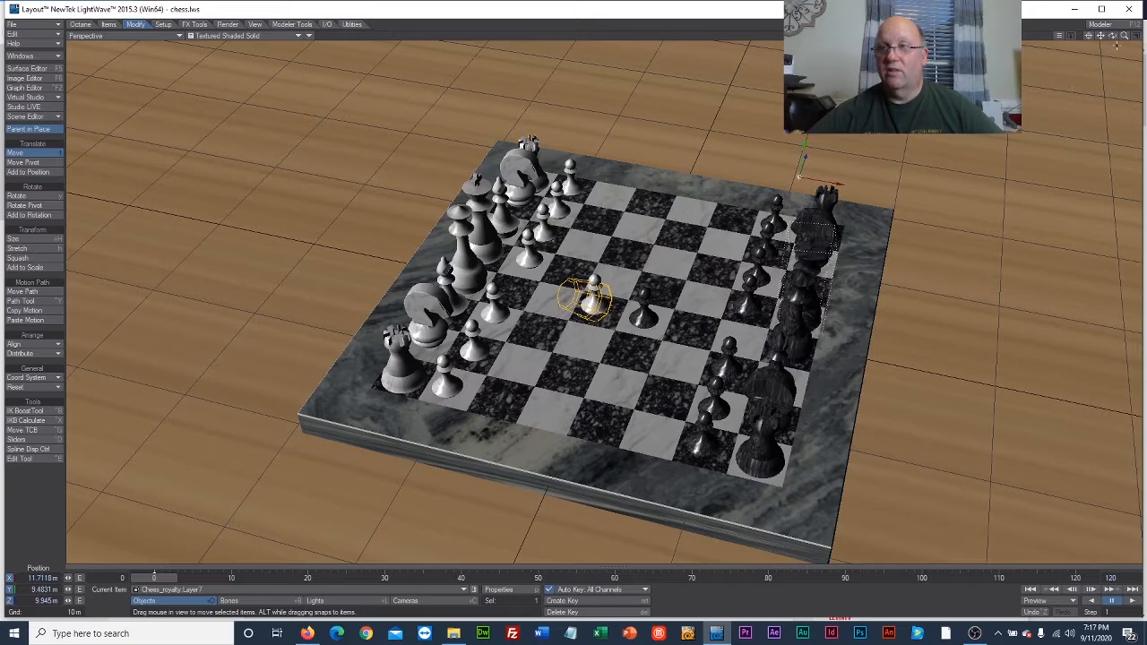
mouse_move(1117, 44)
left_mouse_down()
mouse_move(1079, 16)
mouse_move(1114, 35)
left_mouse_up()
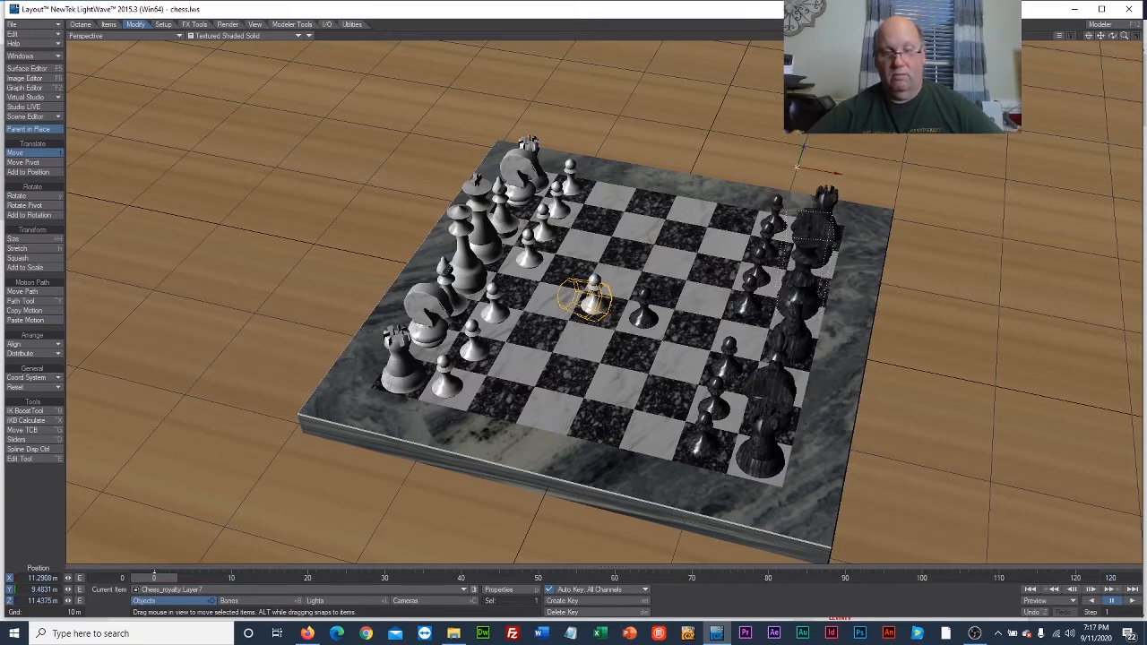
left_click_drag(796, 168, 798, 179)
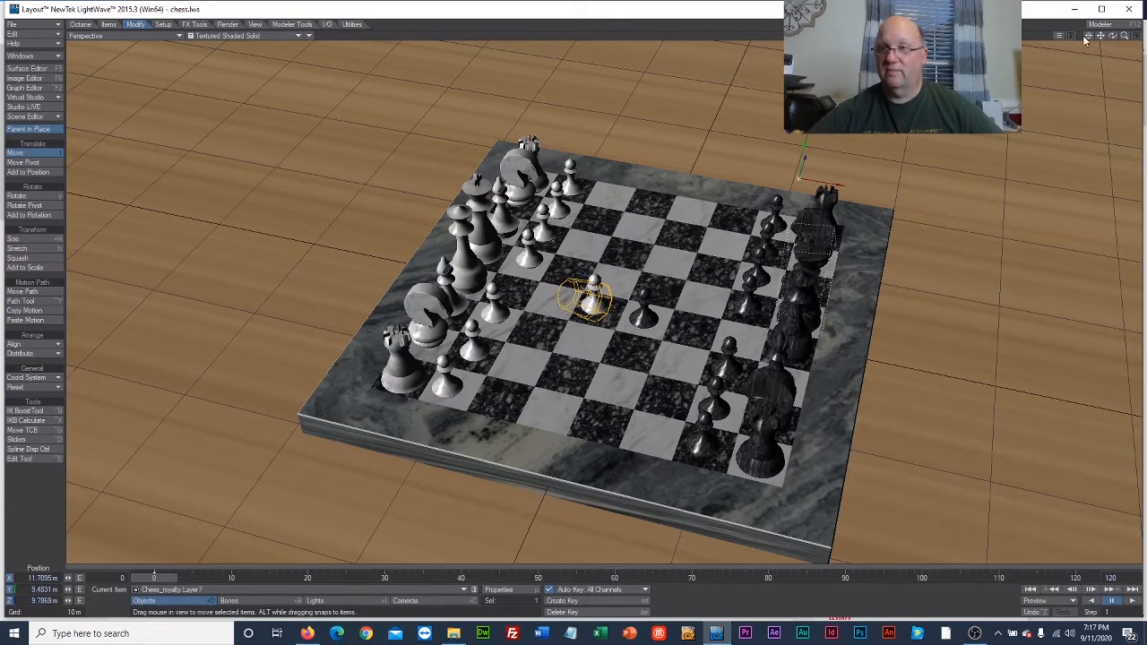
mouse_move(1113, 36)
left_mouse_down()
mouse_move(1131, 59)
mouse_move(1111, 37)
left_mouse_up()
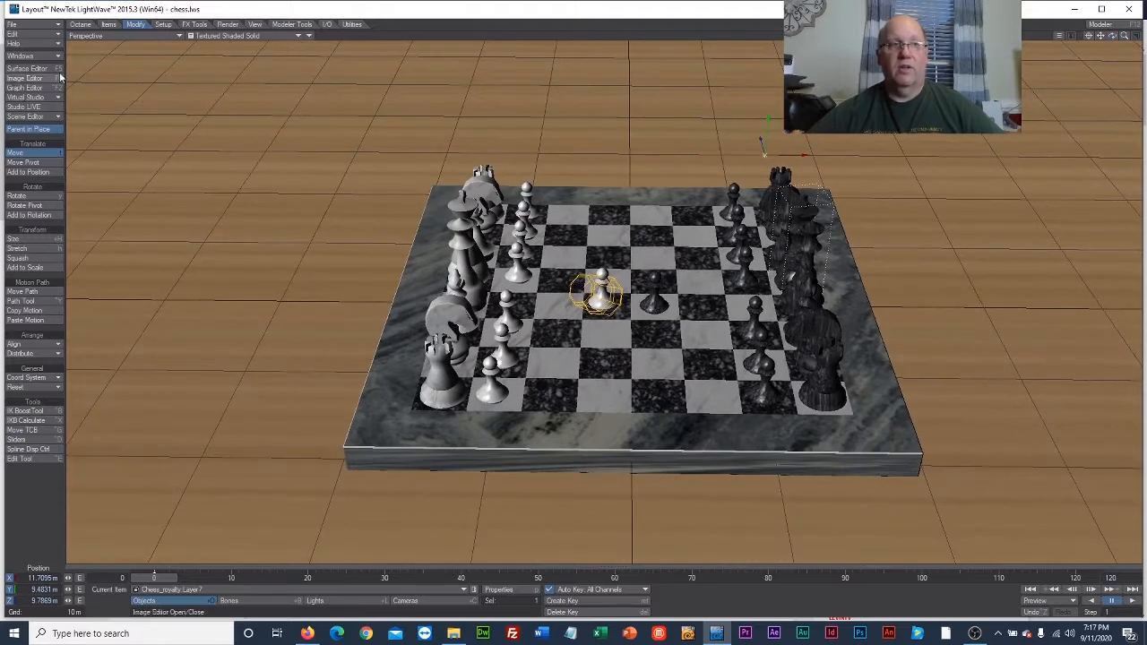
Show the Current Camera view with VPR display, render the current frame and dismiss the render status.
left_click(90, 35)
mouse_move(106, 94)
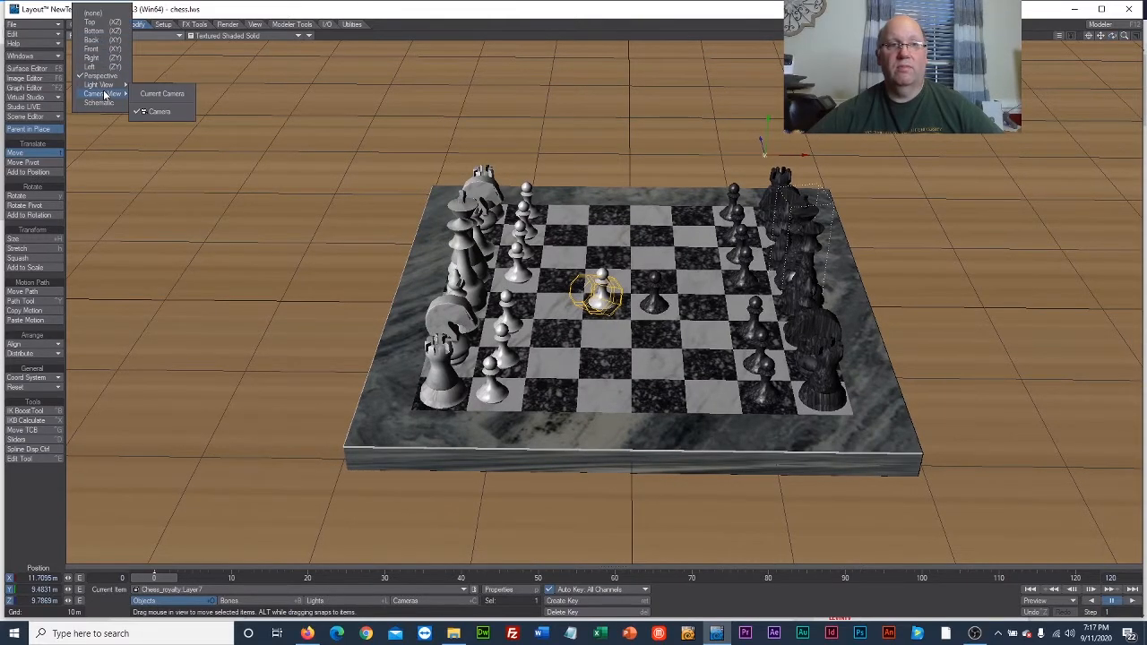
left_click(159, 91)
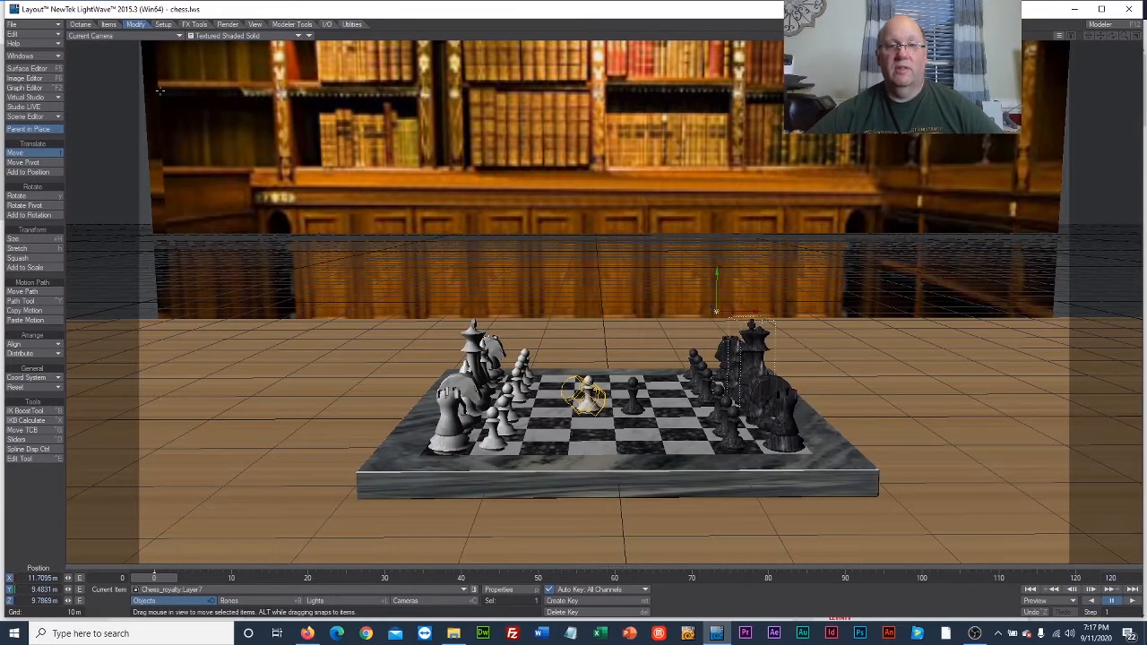
left_click(260, 36)
left_click(251, 79)
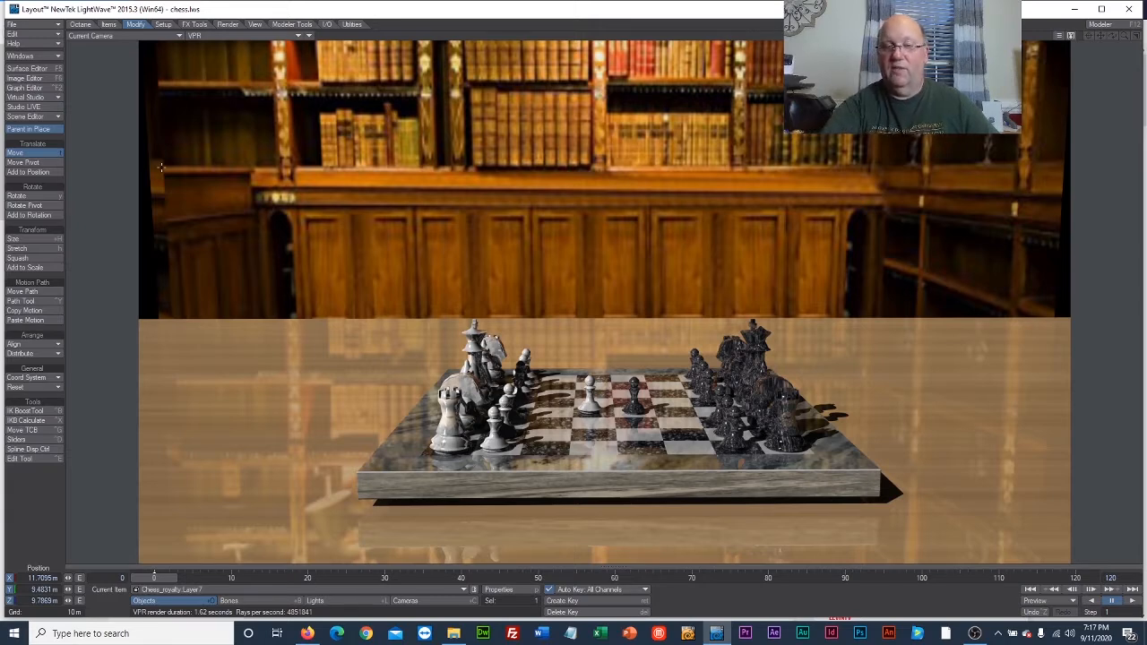
key("F9")
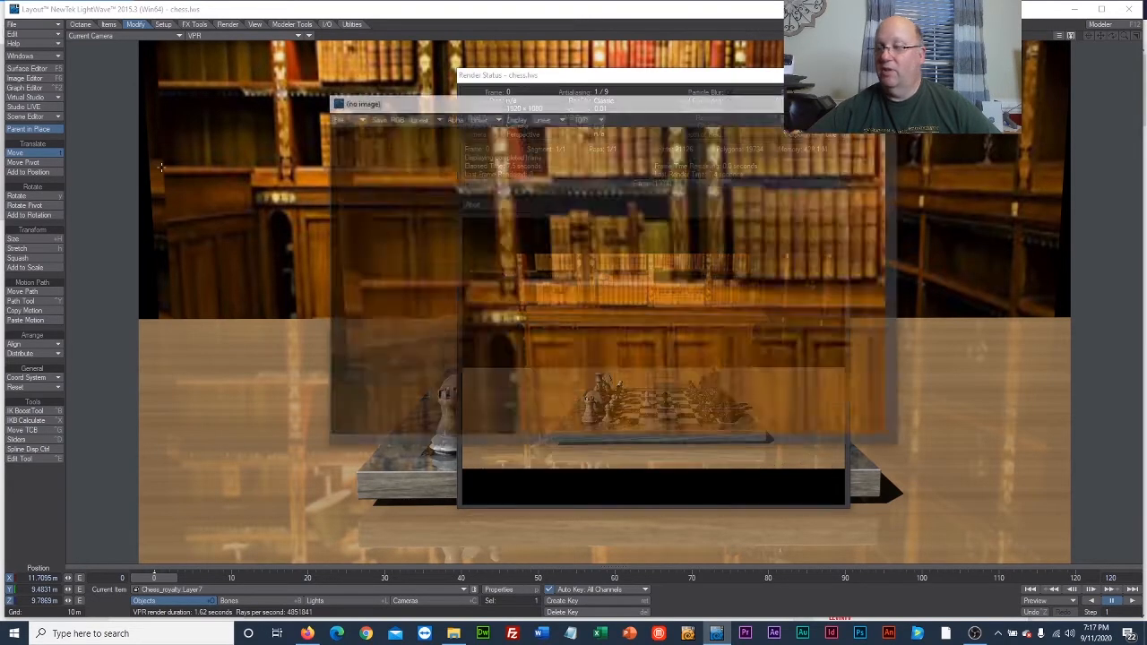
left_click(475, 205)
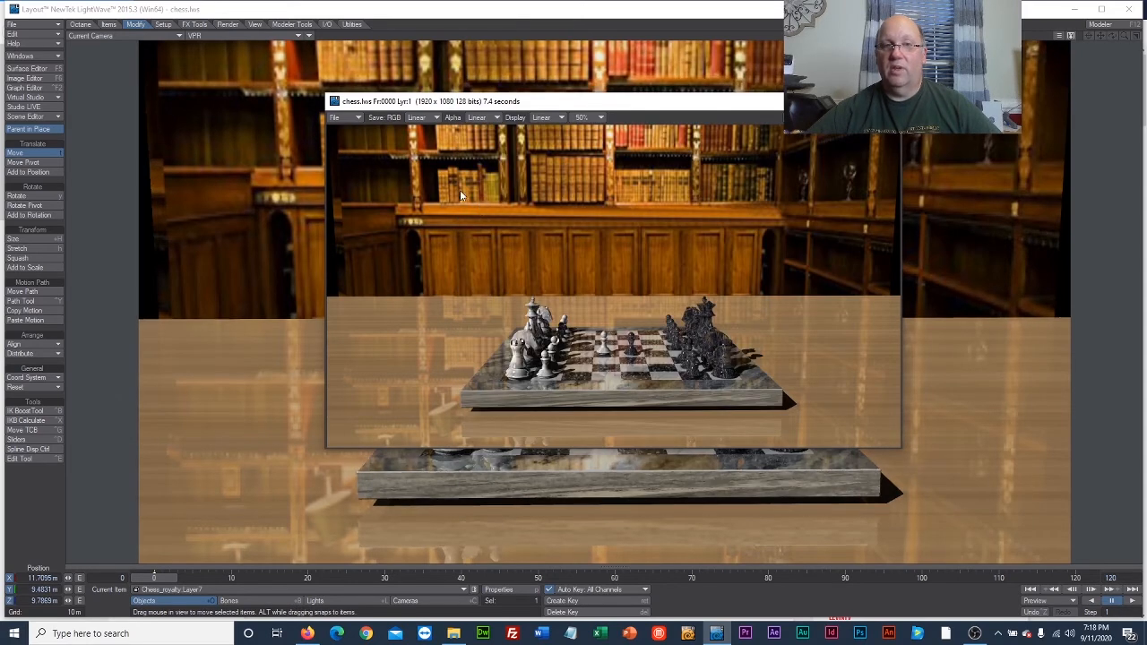
Begin saving the rendered image in LW_PNG24 format and create a folder named exports inside week5.
left_click(356, 119)
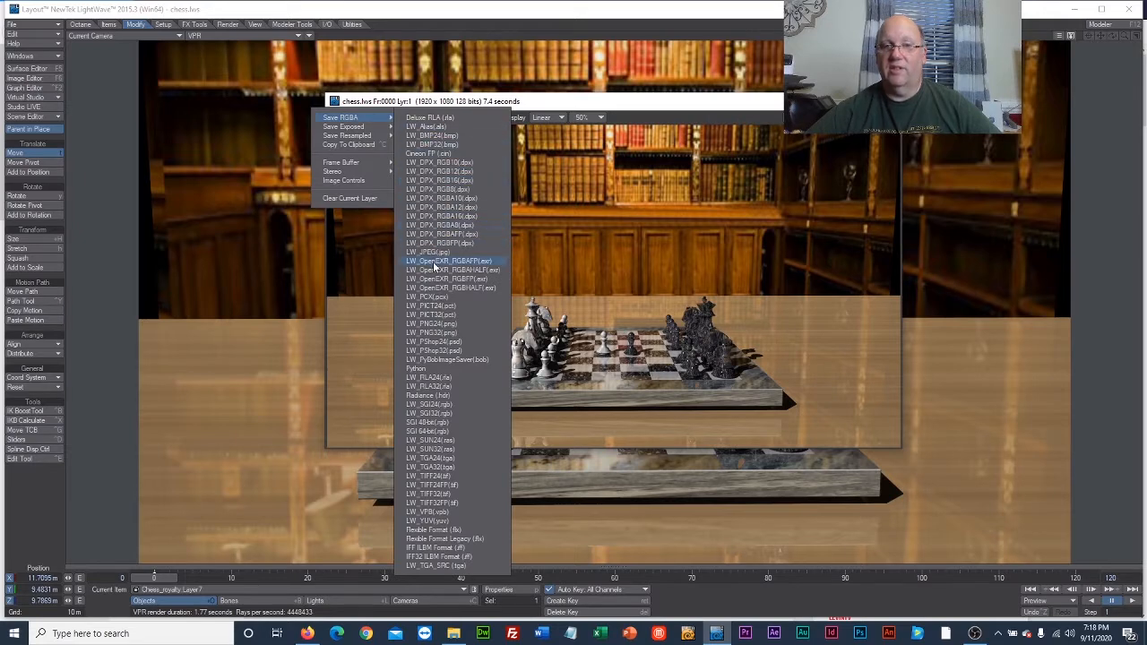
left_click(451, 326)
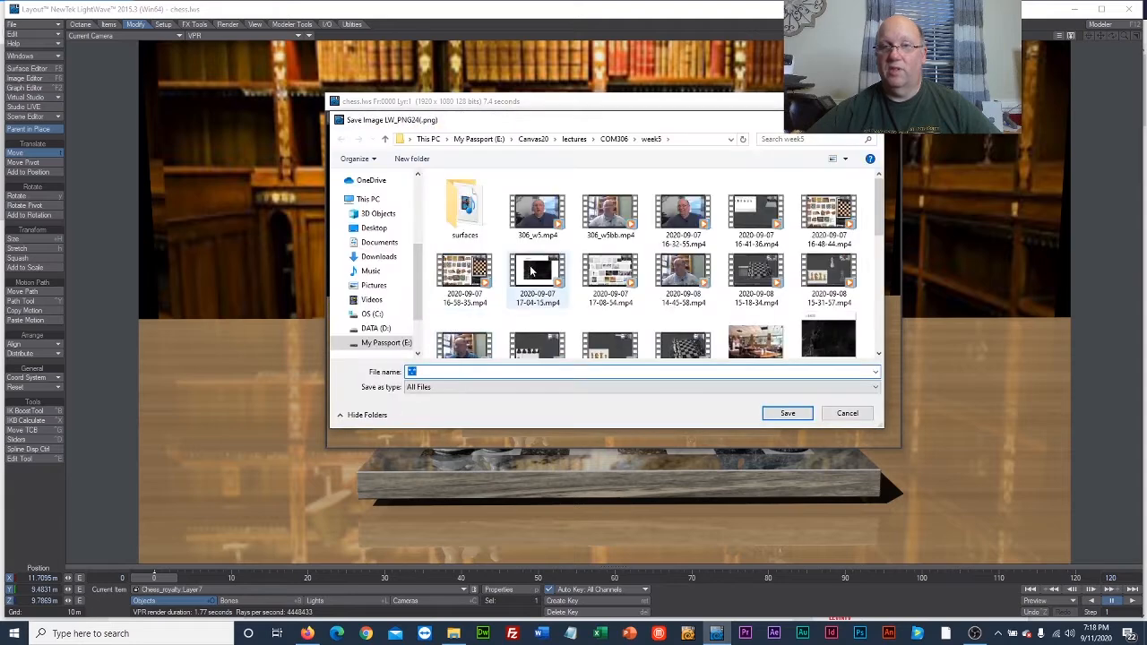
left_click(412, 159)
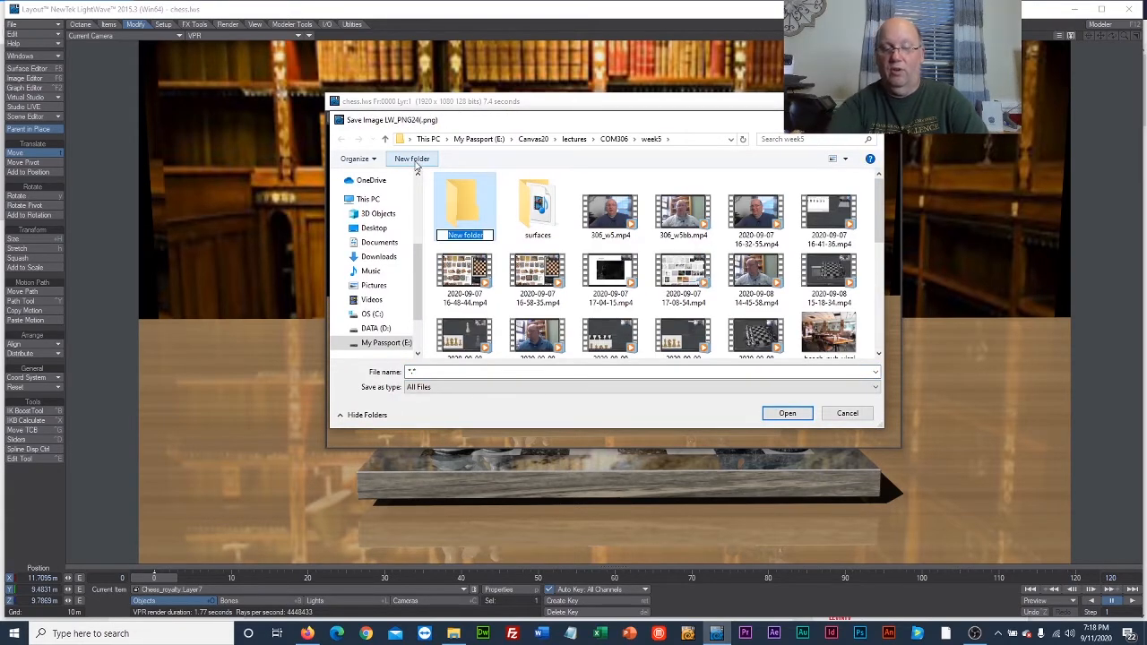
type("exports")
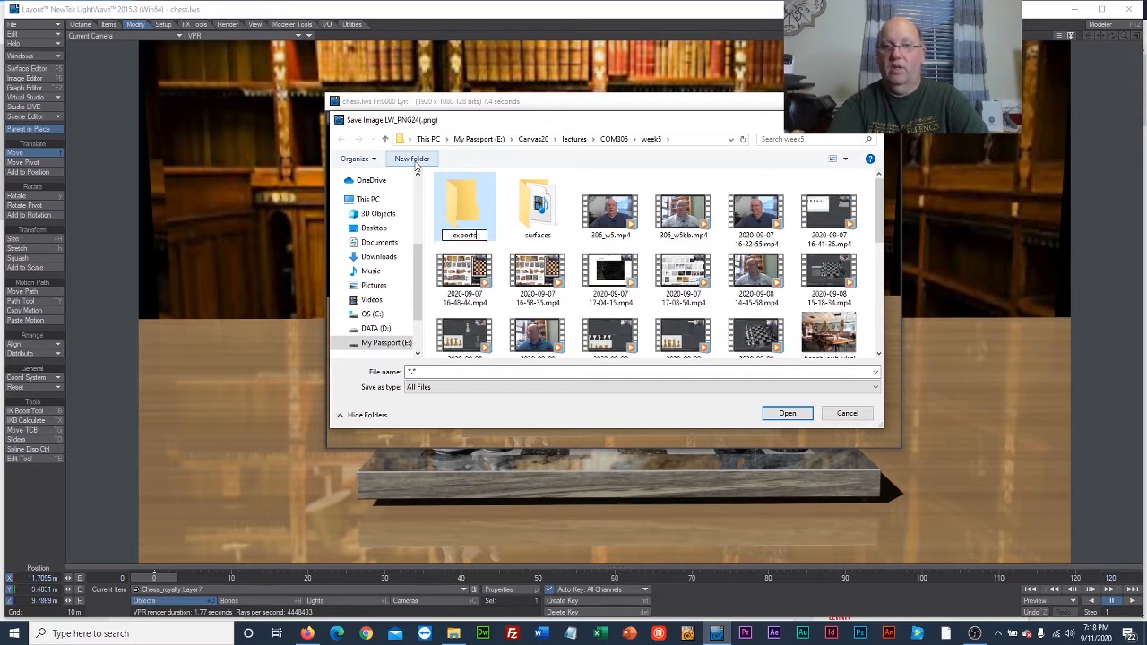
key("Return")
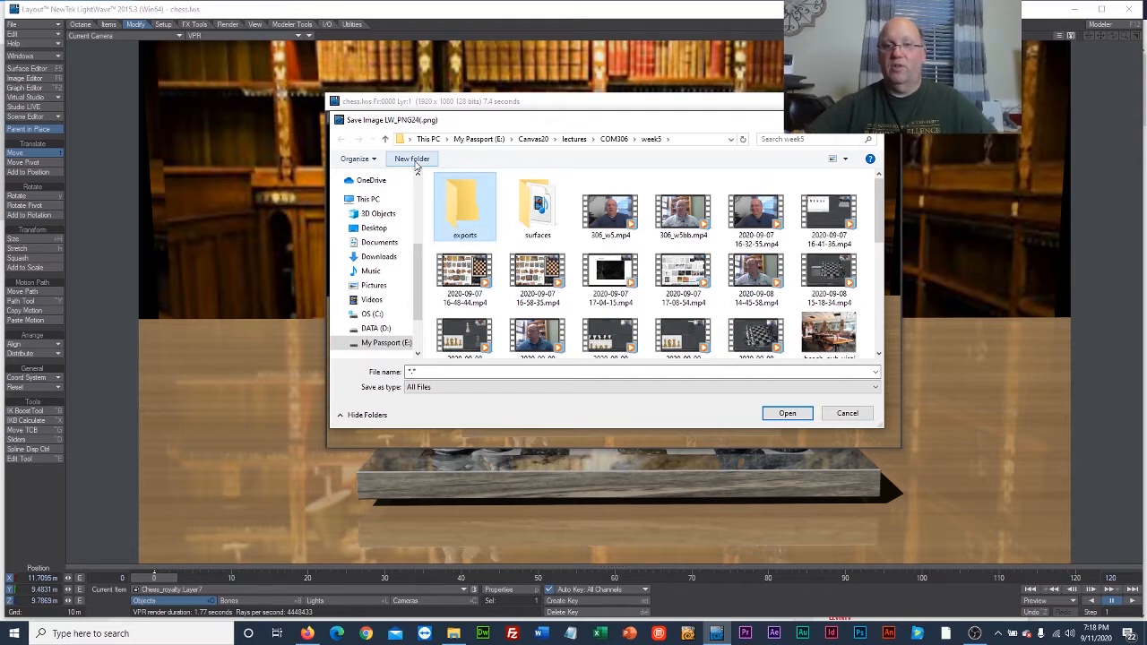
Save the rendered image in the exports folder under the name studious.
double_click(473, 223)
left_click(458, 372)
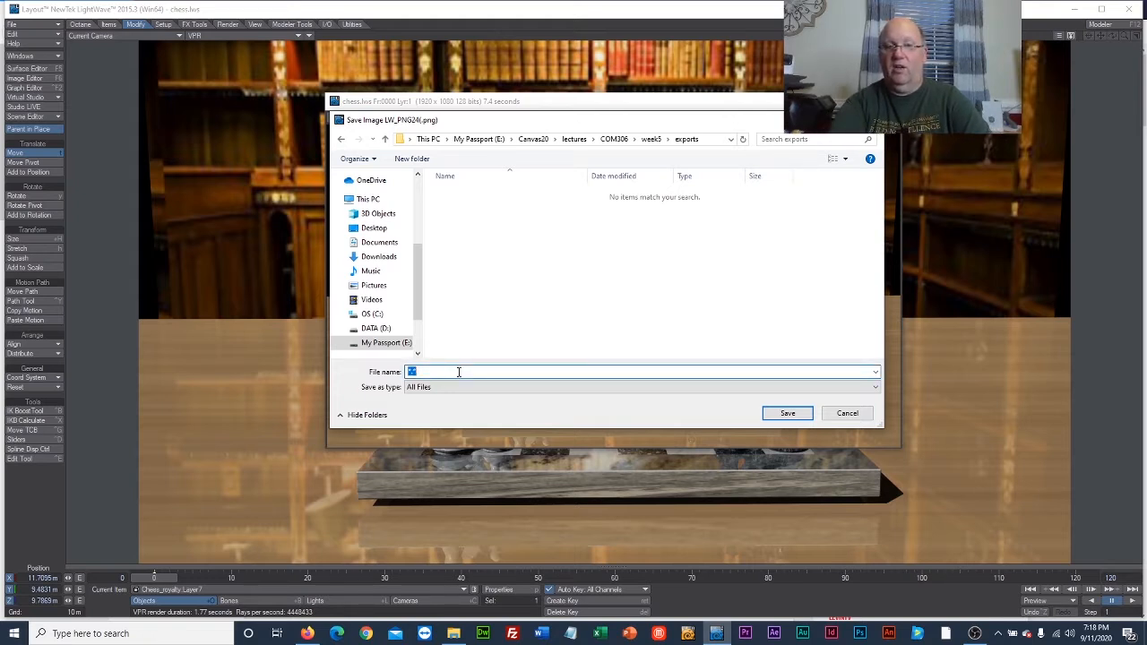
type("studious")
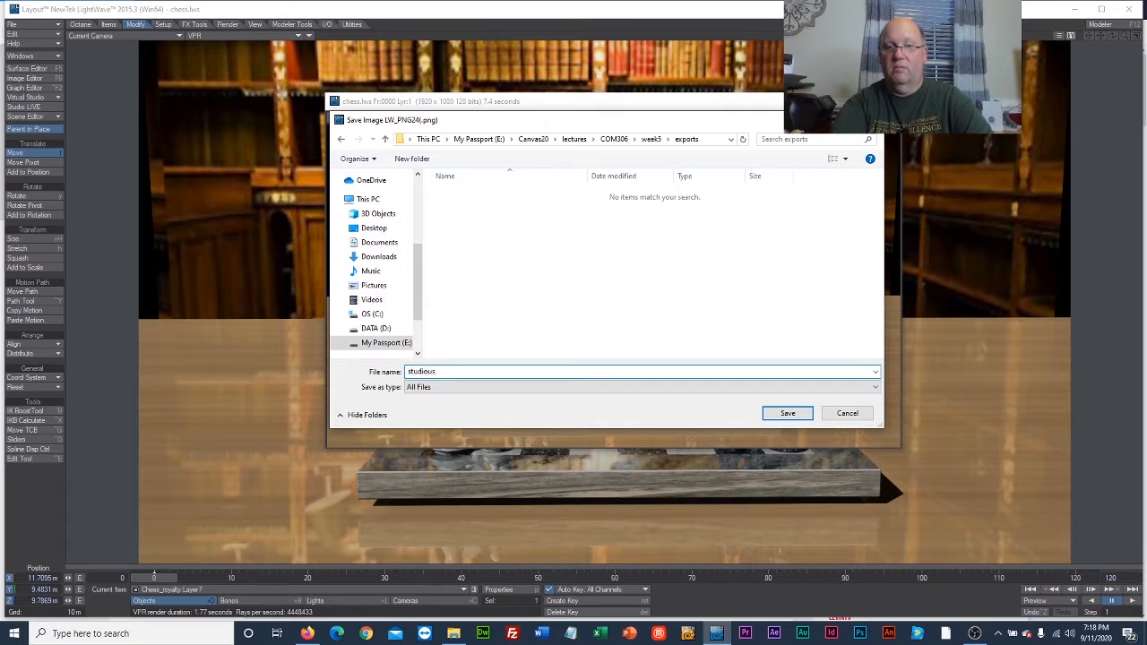
left_click(788, 414)
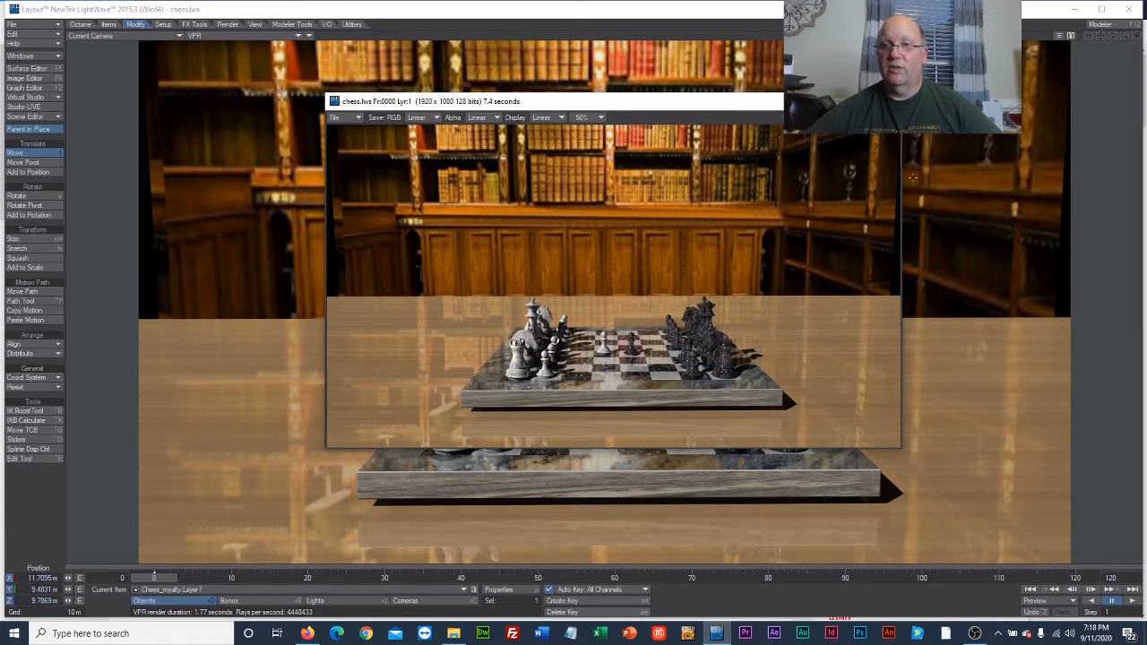
Close the rendered image and open the color texture of the Chess object's wall surface for editing.
left_click(888, 102)
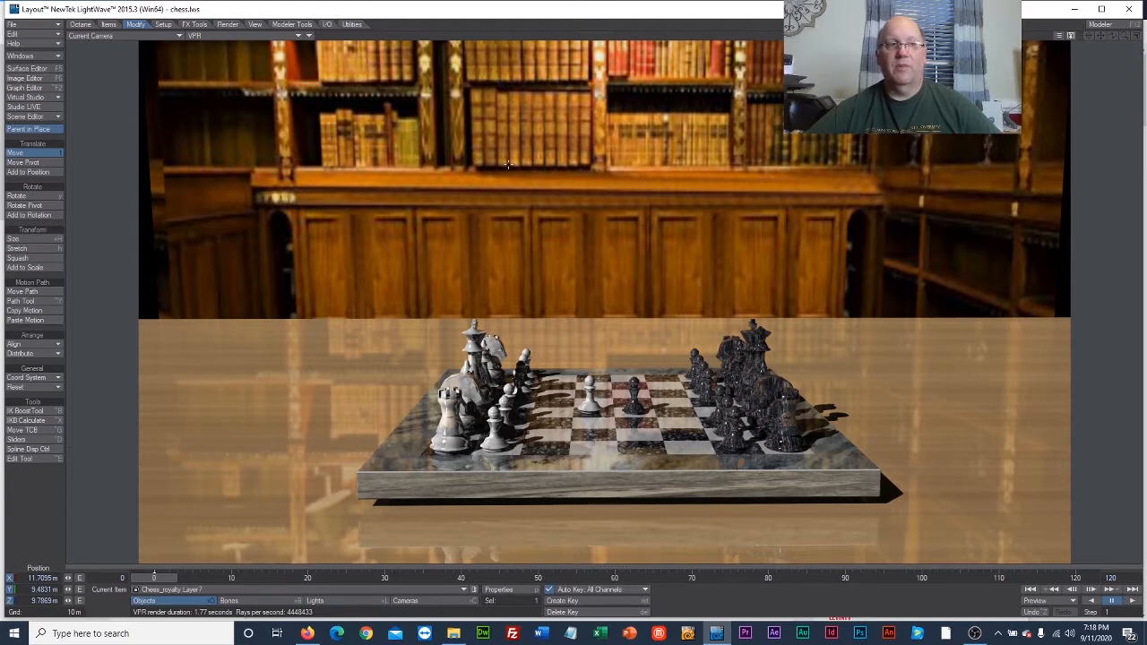
left_click(29, 69)
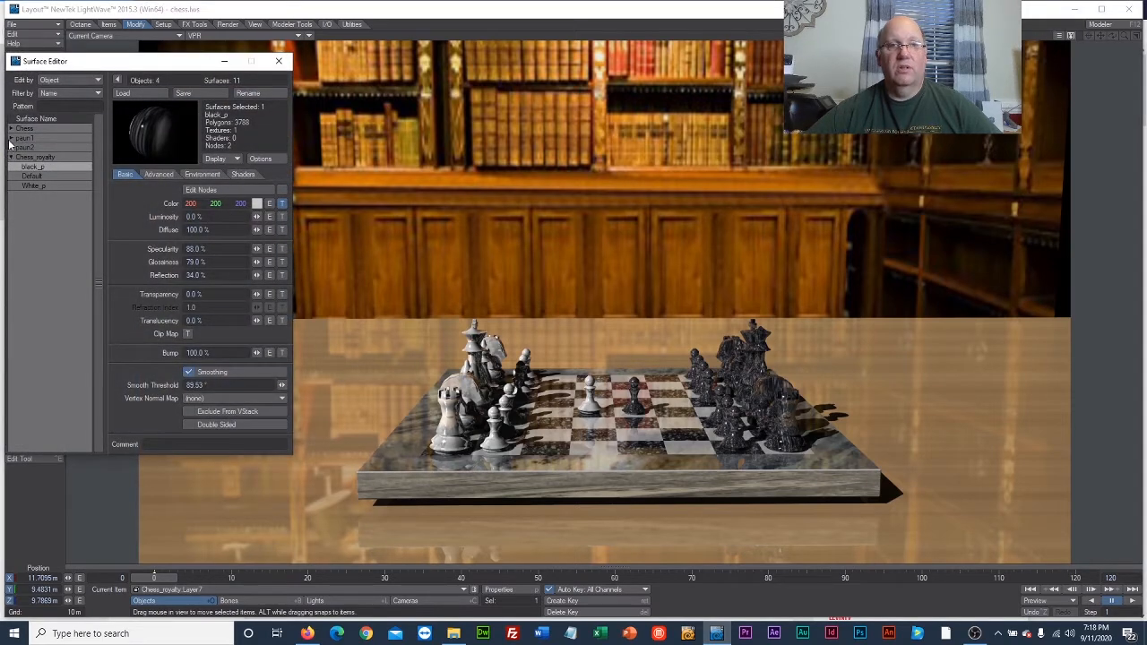
left_click(11, 129)
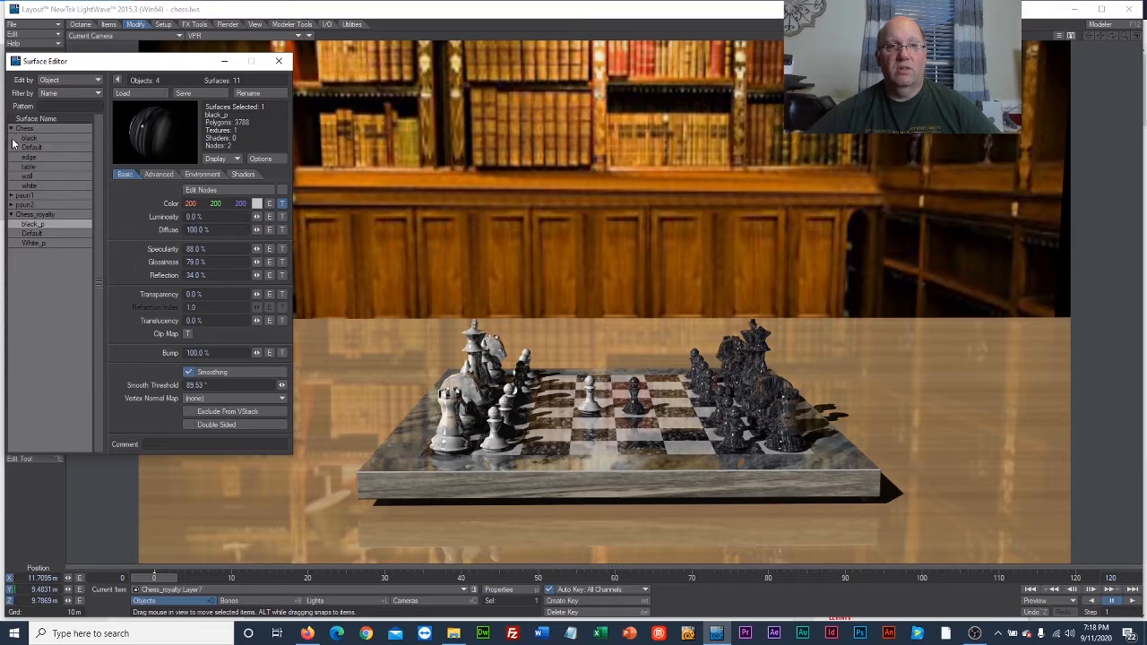
left_click(27, 176)
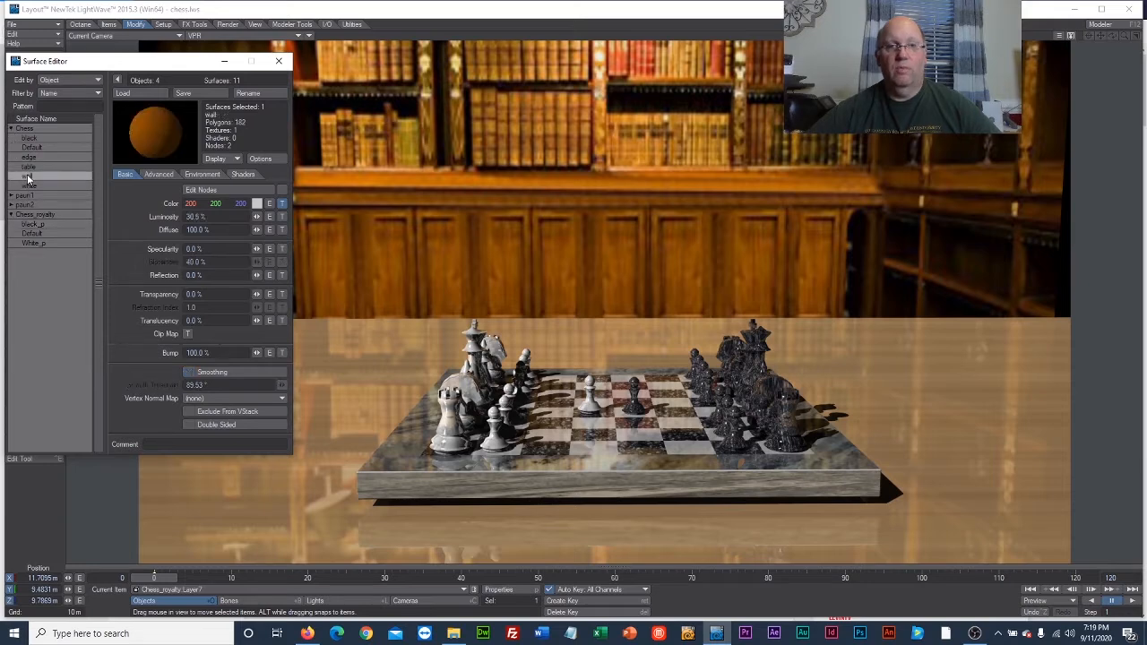
left_click(282, 204)
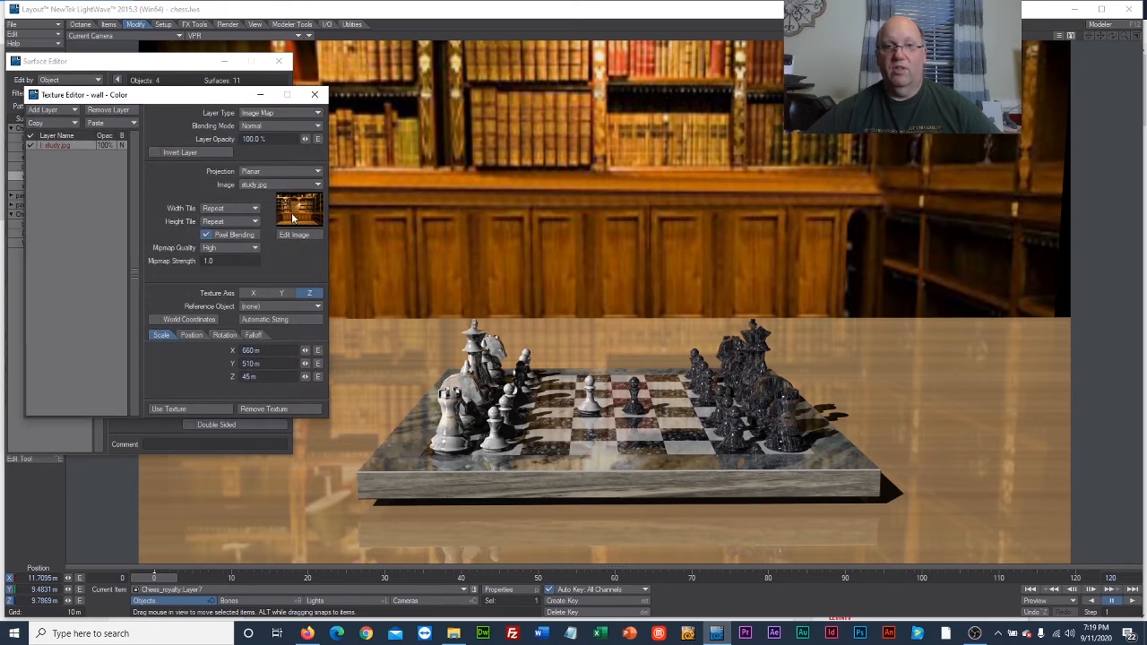
Replace the wall's texture image with beach-pub-virginia-beach.jpg from the week5 folder and accept the texture.
left_click(280, 186)
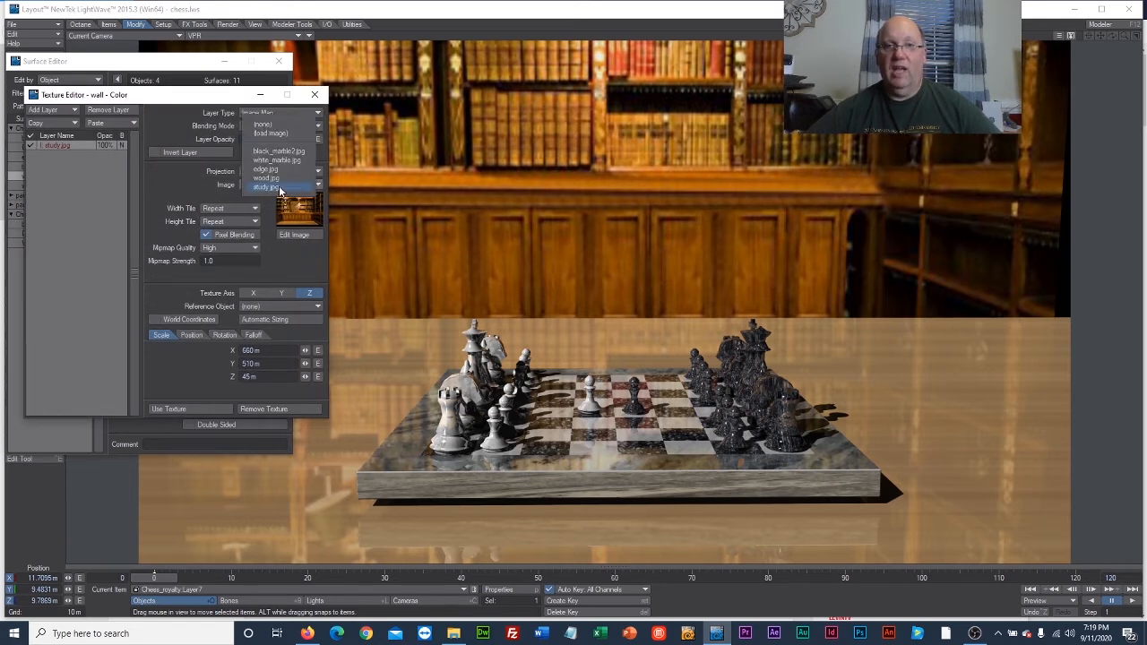
left_click(269, 136)
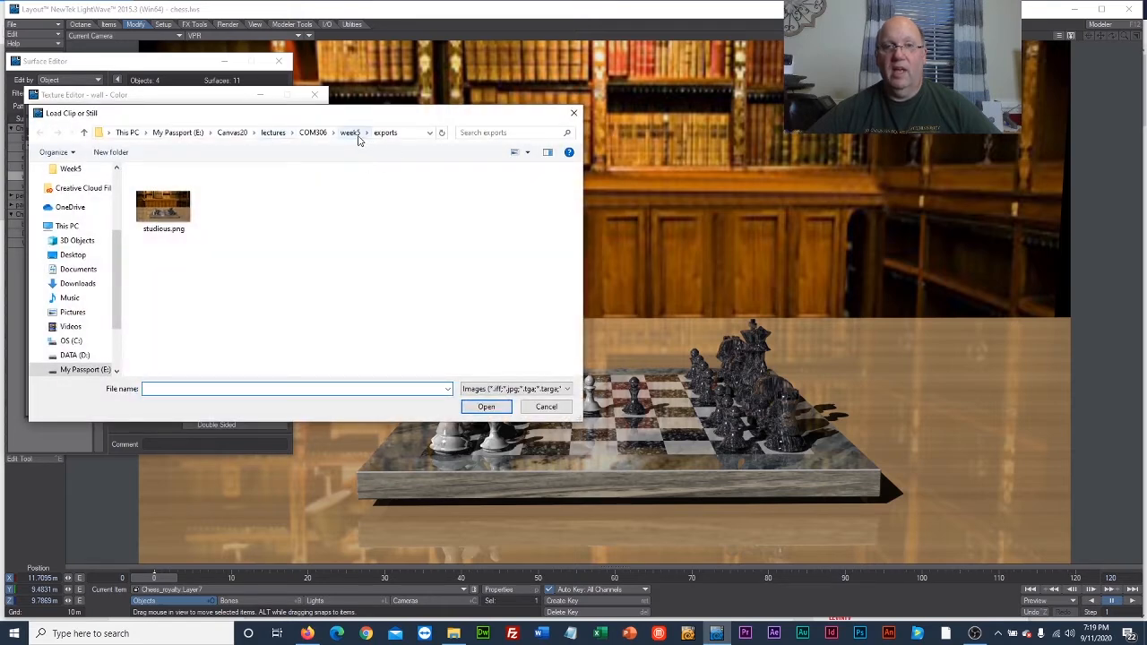
left_click(354, 133)
scroll(309, 264, "down", 2)
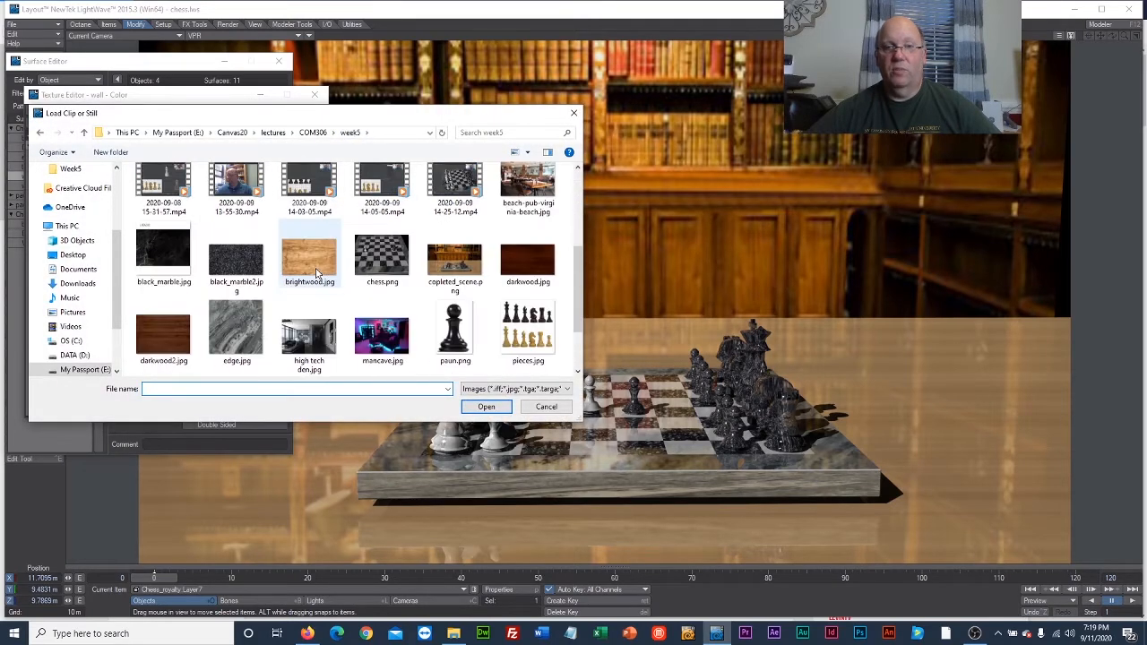
scroll(316, 274, "down", 1)
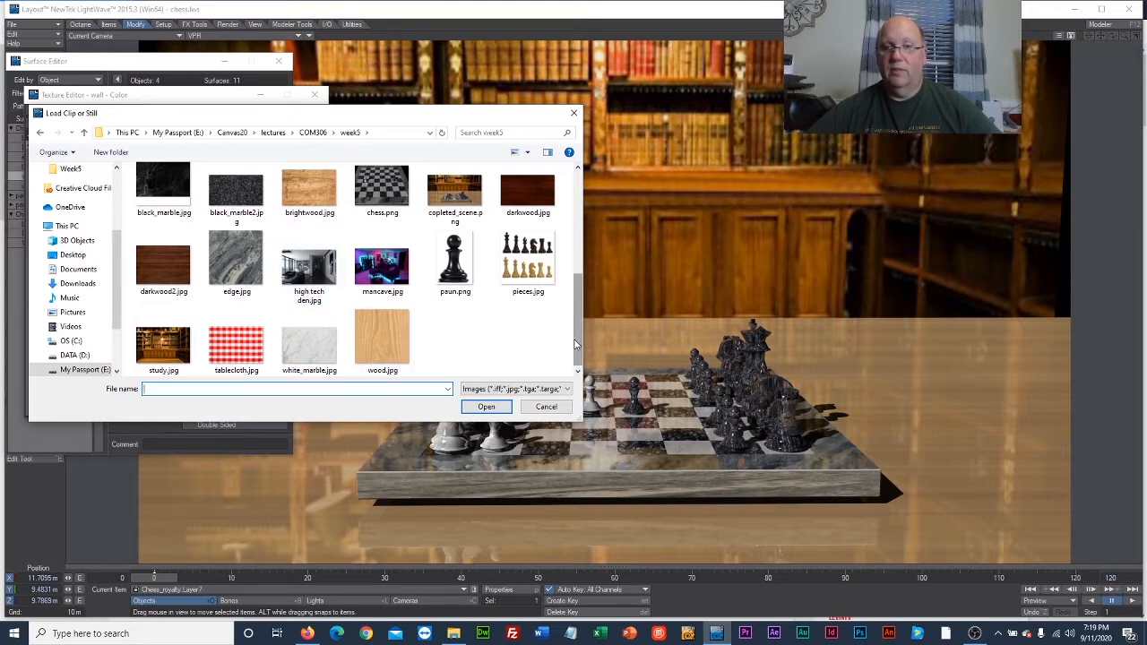
left_click_drag(576, 353, 575, 303)
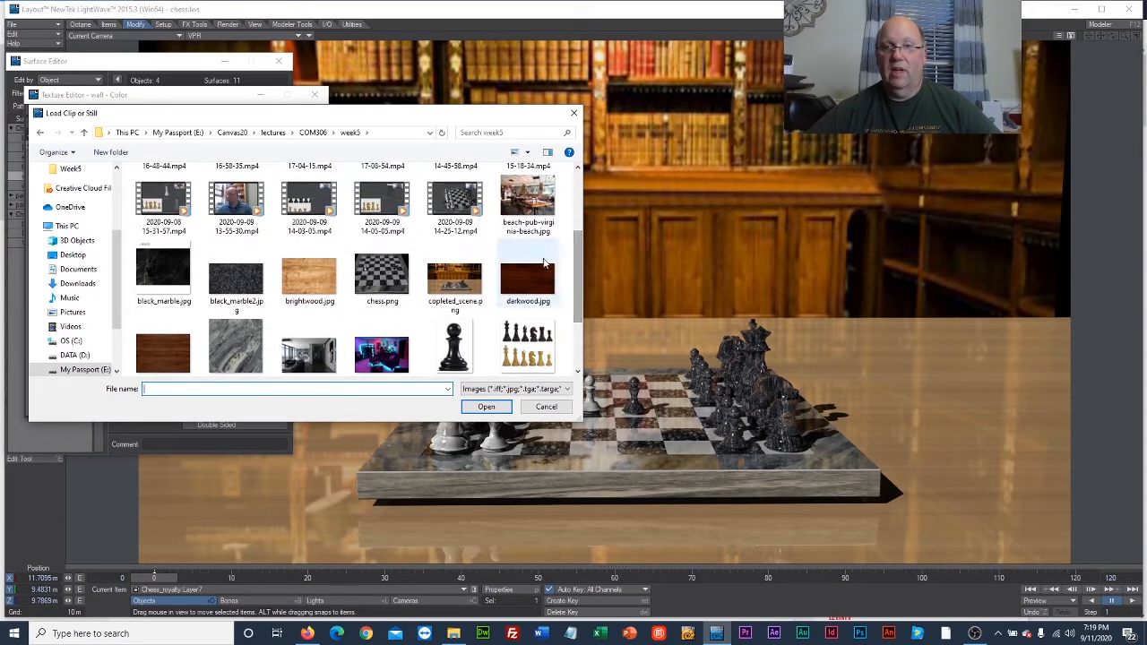
left_click(527, 199)
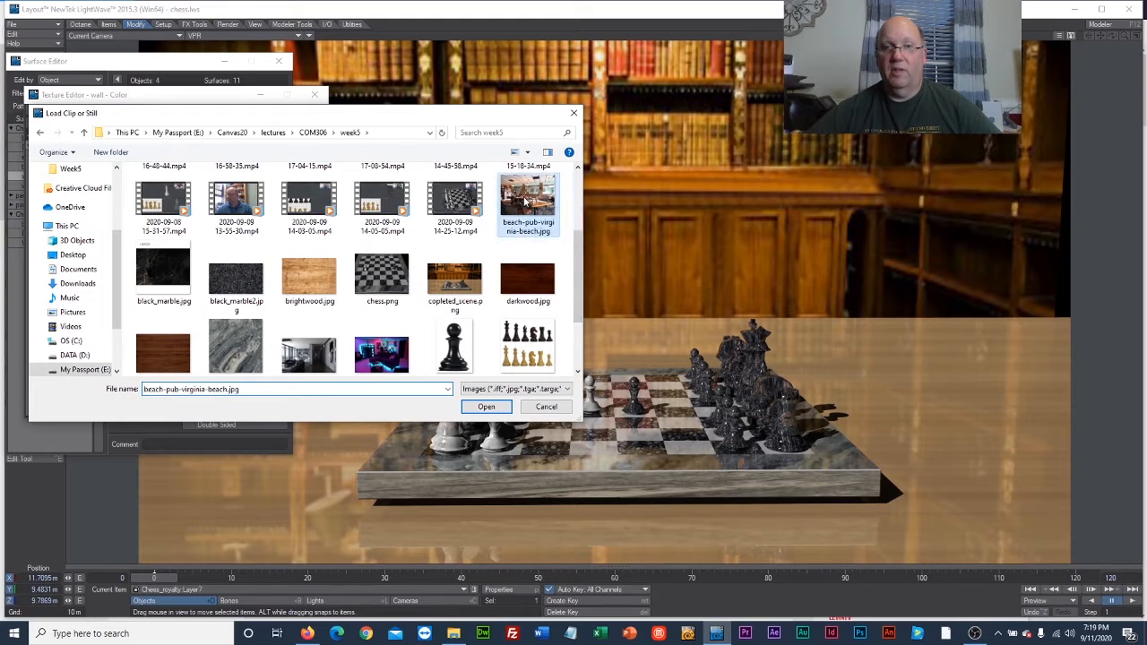
left_click(486, 407)
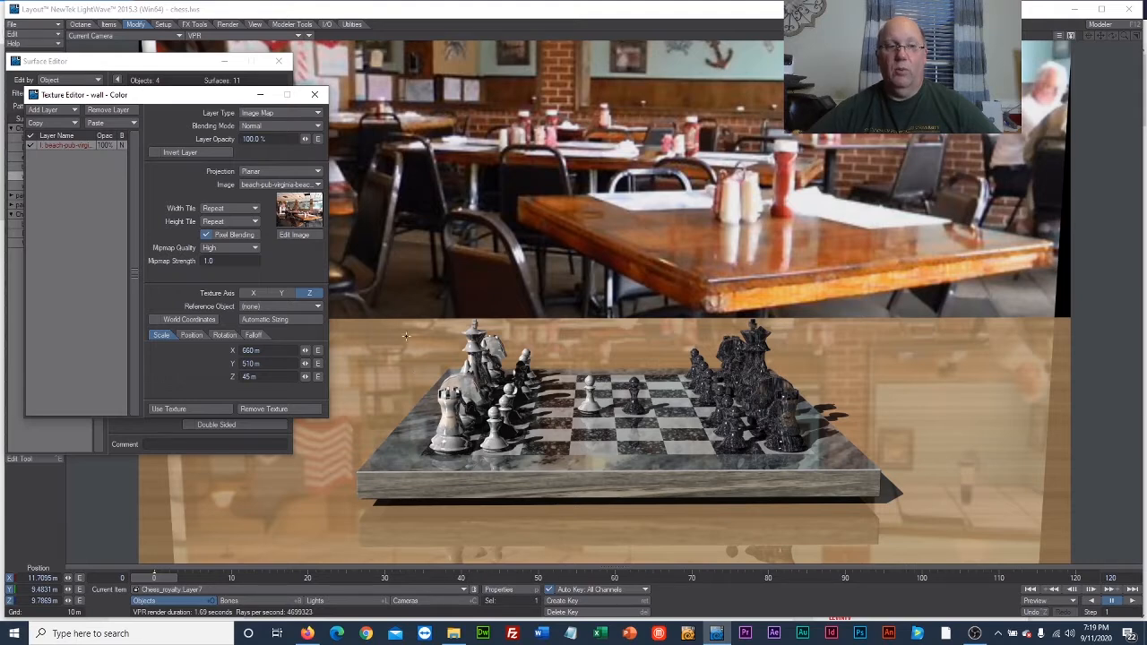
left_click(169, 408)
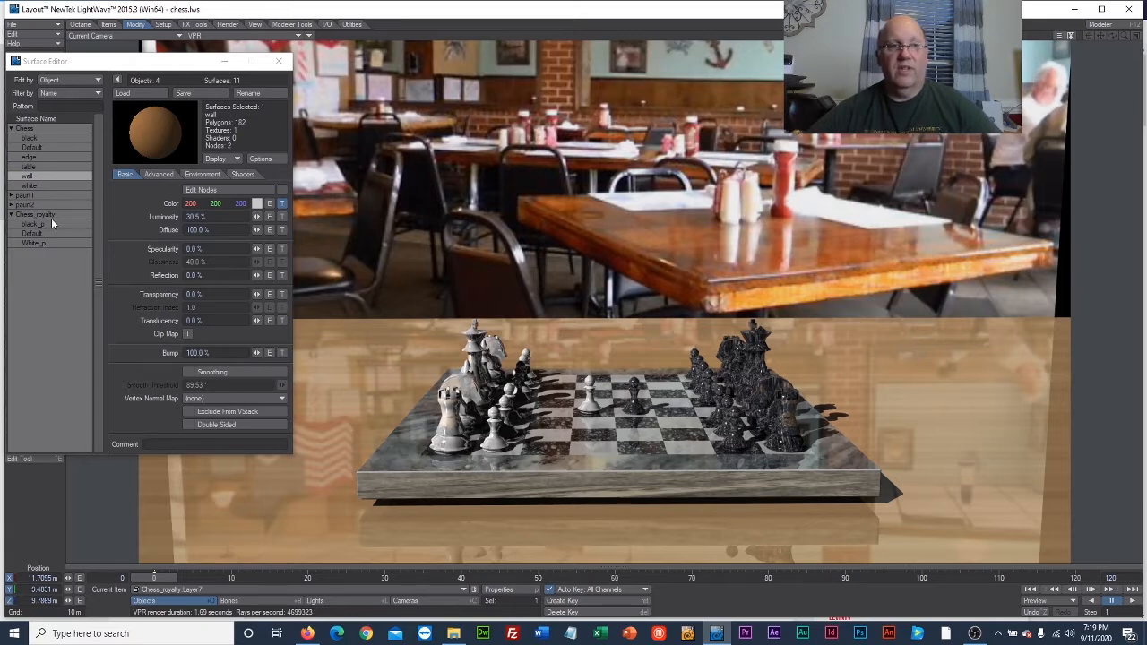
Load darkwood2.jpg from the week5 folder as the color texture image of the Chess object's black surface.
left_click(11, 197)
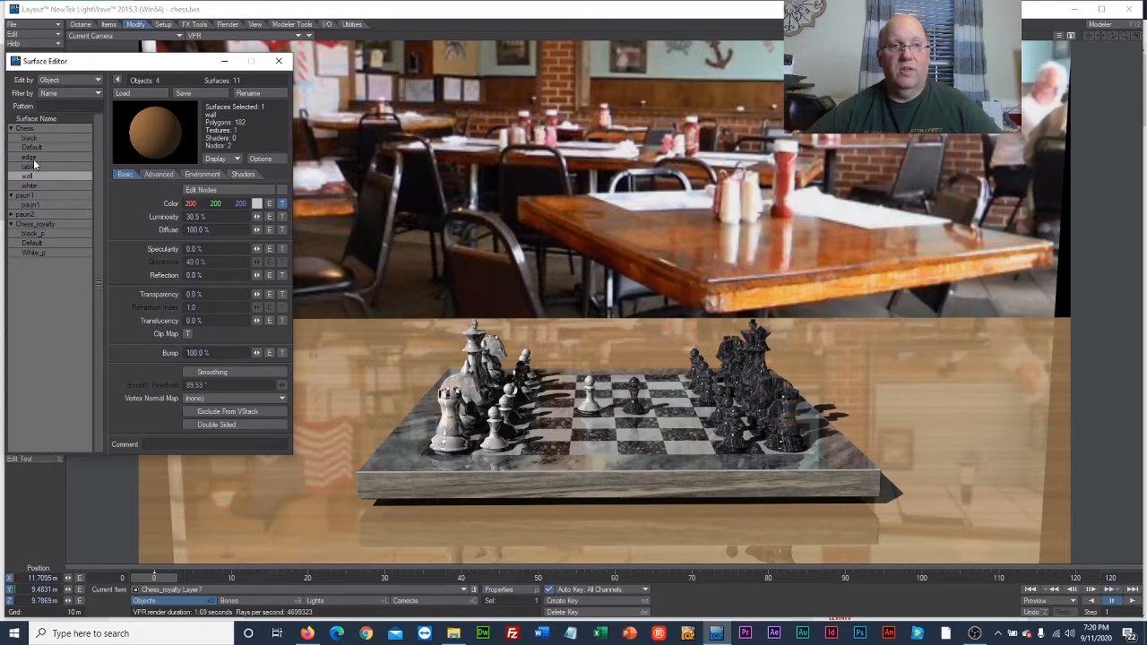
left_click(36, 139)
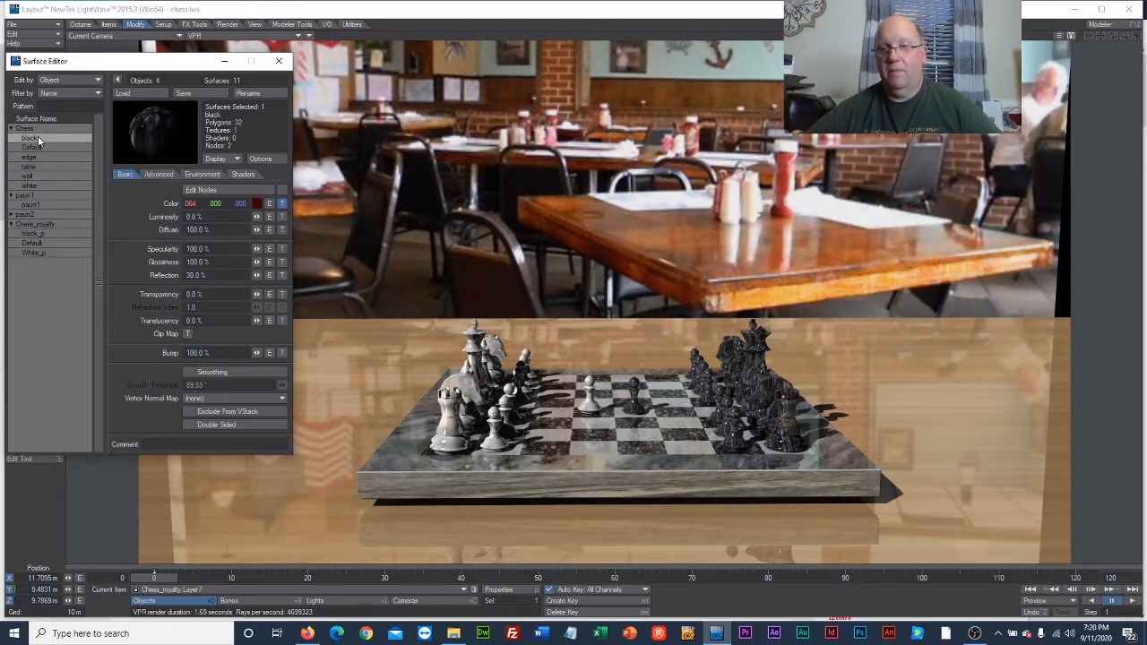
left_click(281, 203)
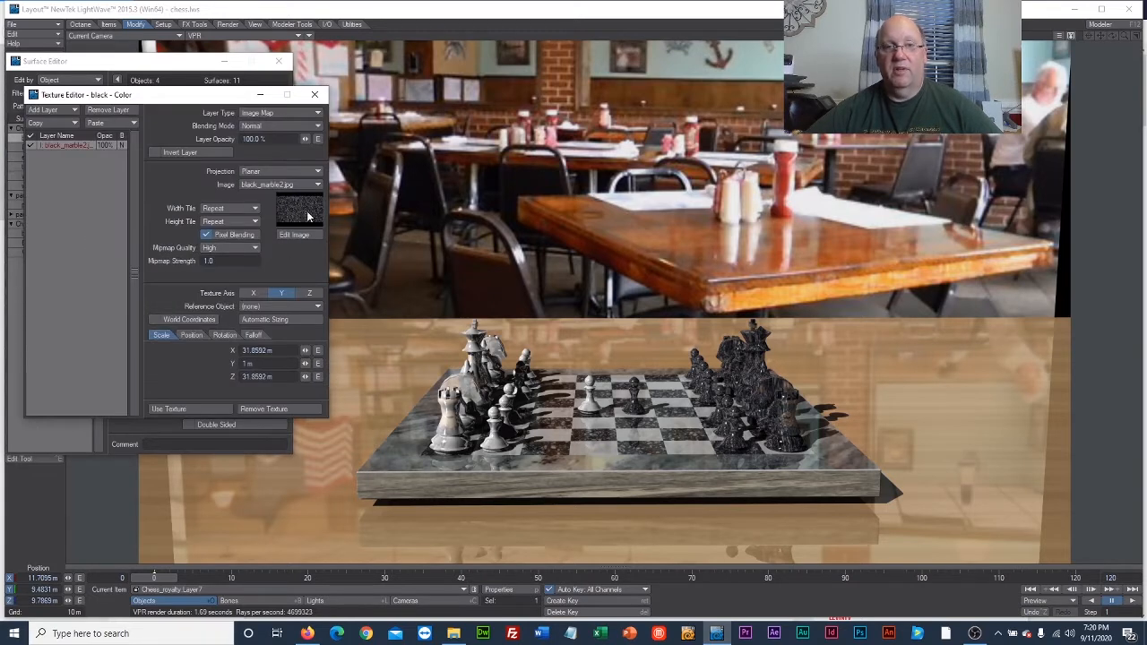
left_click(290, 186)
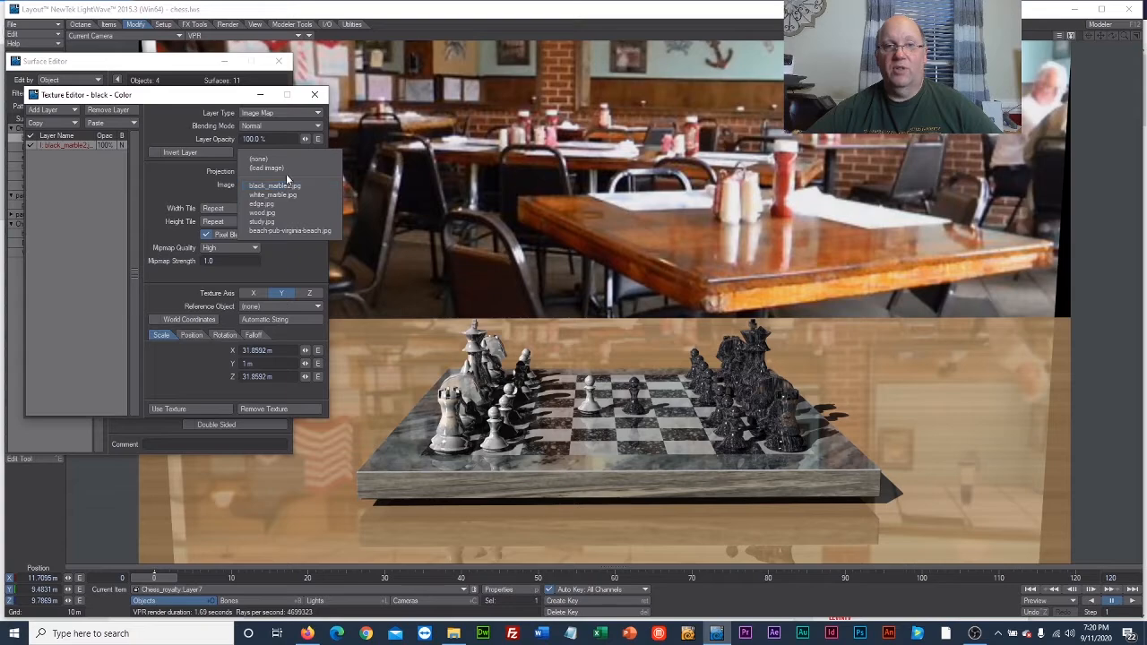
left_click(283, 171)
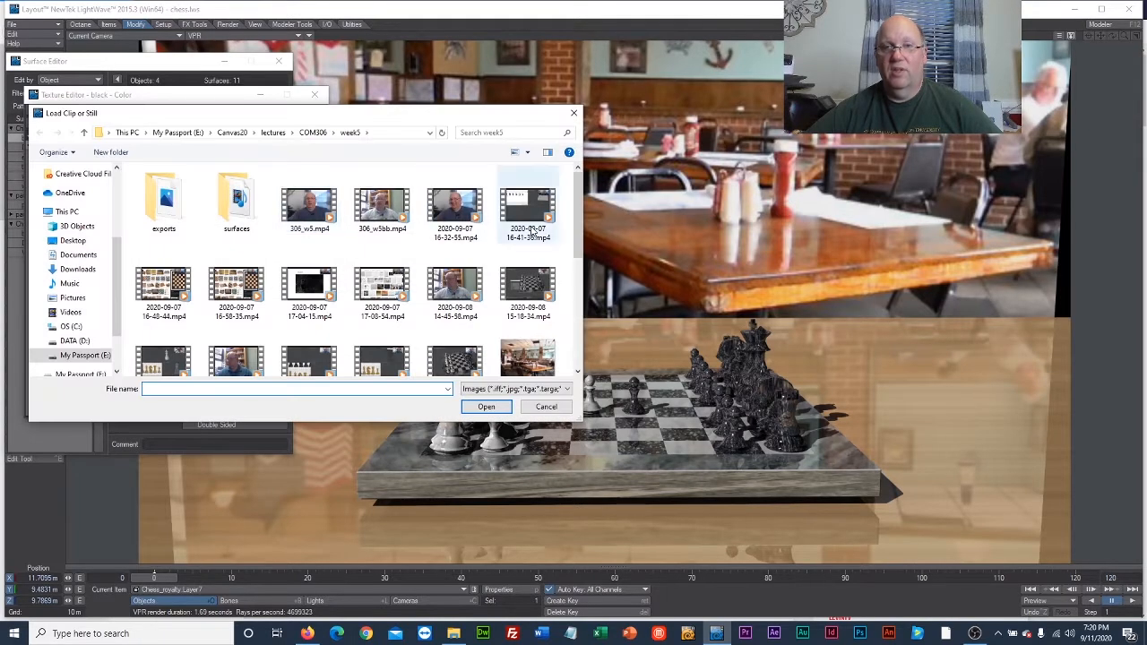
left_click_drag(578, 228, 563, 333)
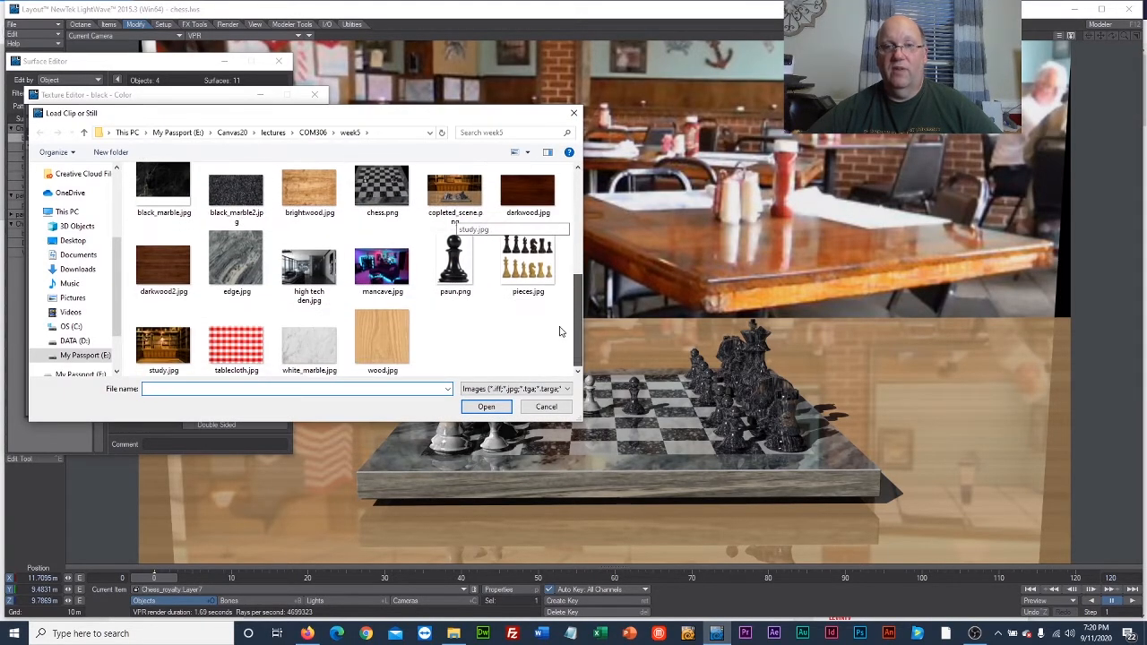
left_click(172, 272)
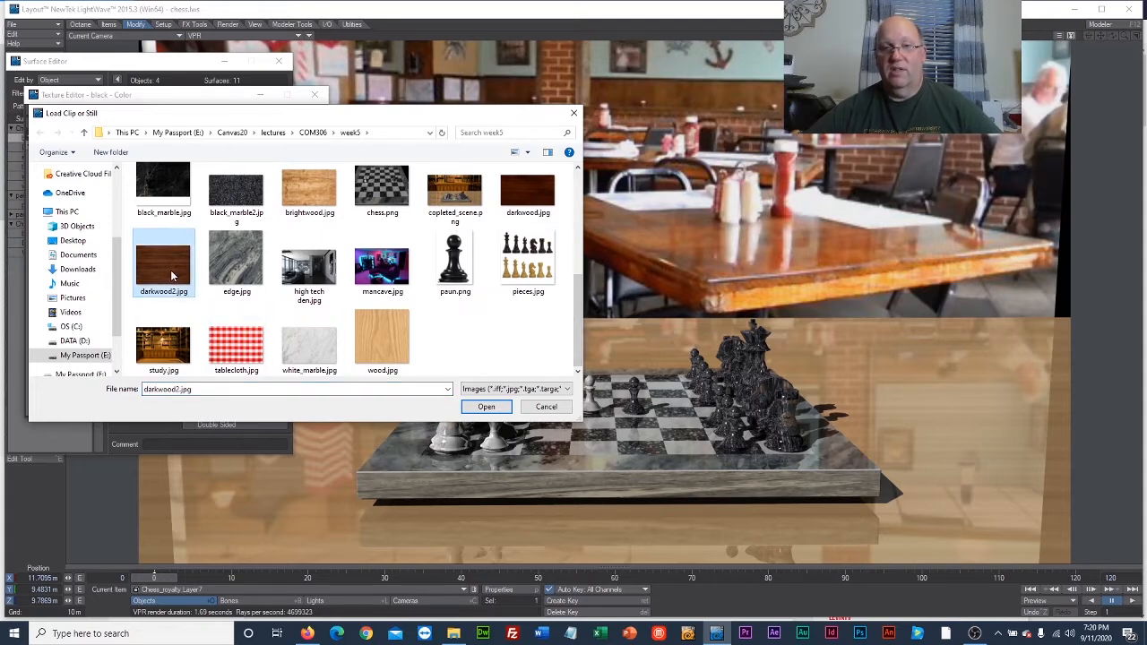
left_click(487, 406)
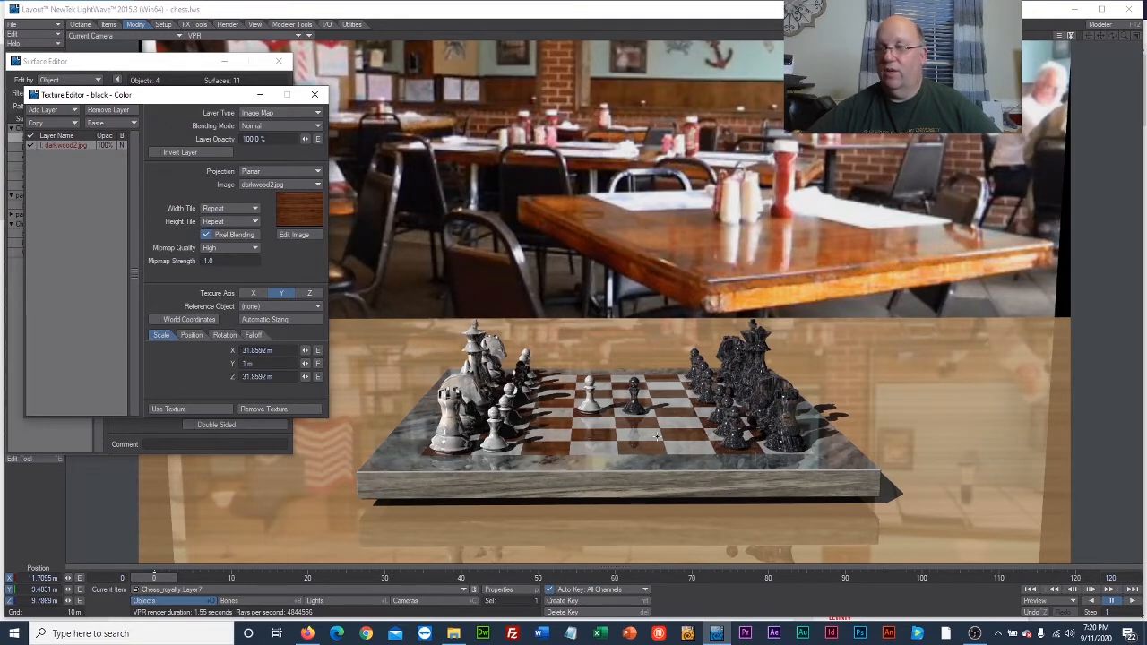
Switch the viewport from the camera to the Perspective view of the chessboard.
left_click(255, 36)
left_click(154, 36)
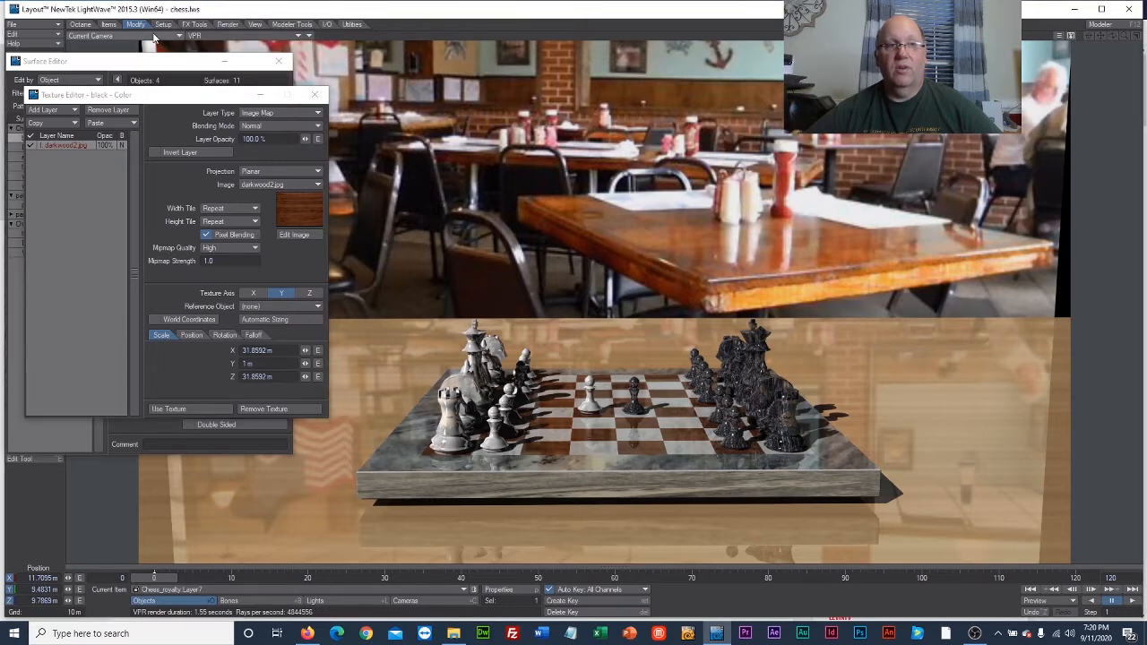
left_click(154, 36)
left_click(164, 80)
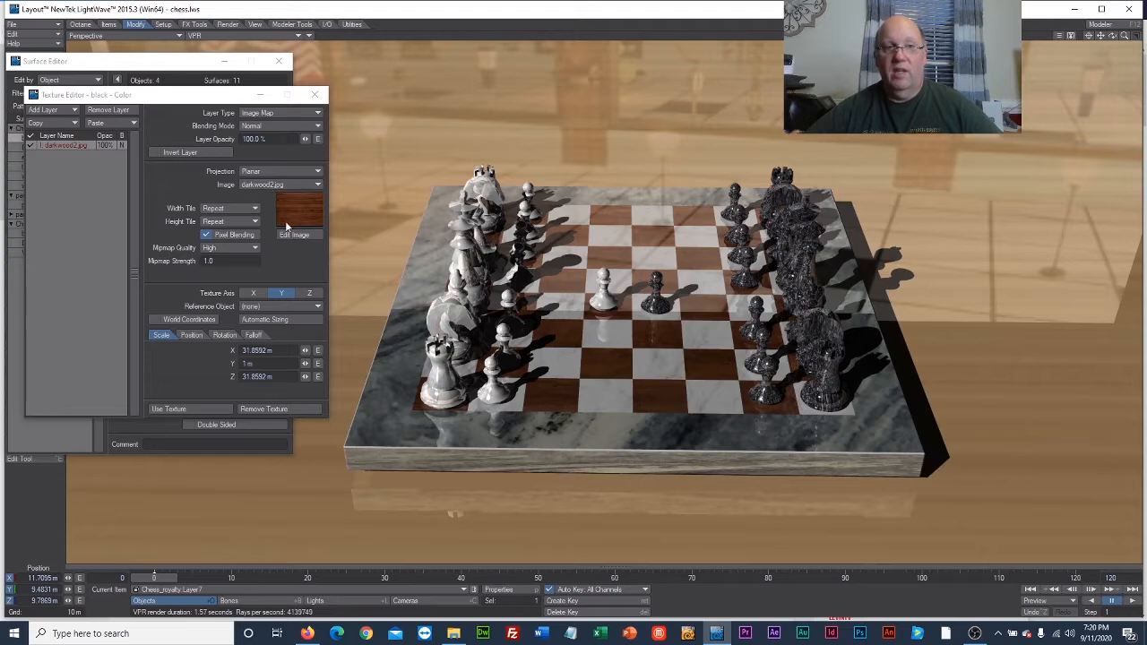
Try the Z and X texture axes and automatic sizing on the black squares' wood, then accept the texture with axis Y.
left_click(309, 293)
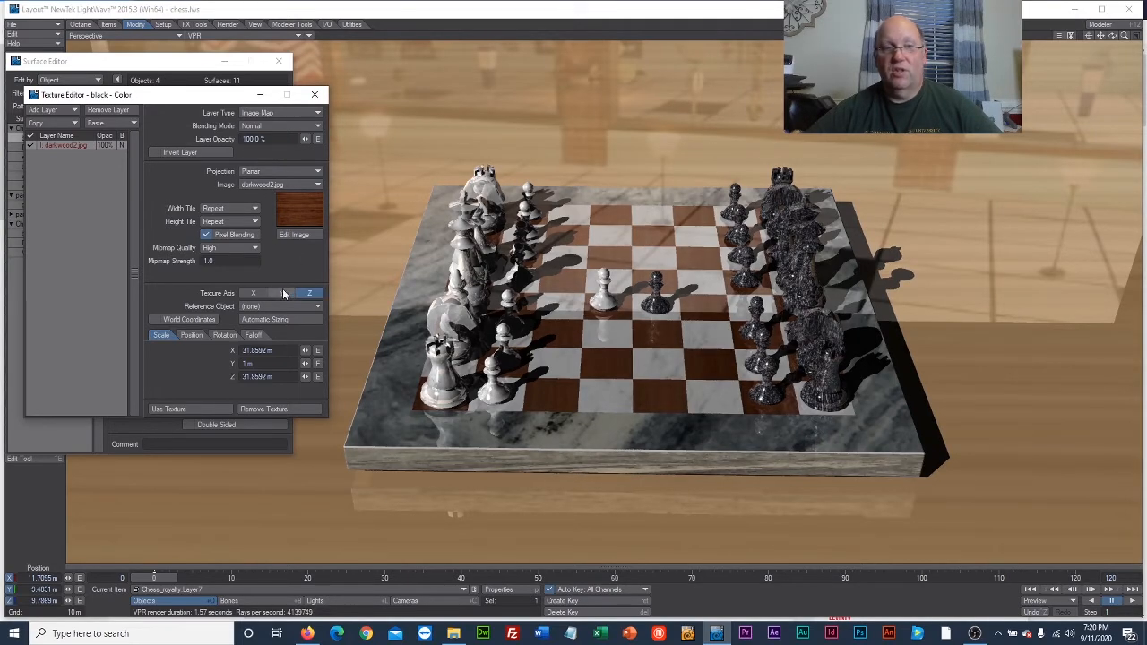
left_click(254, 293)
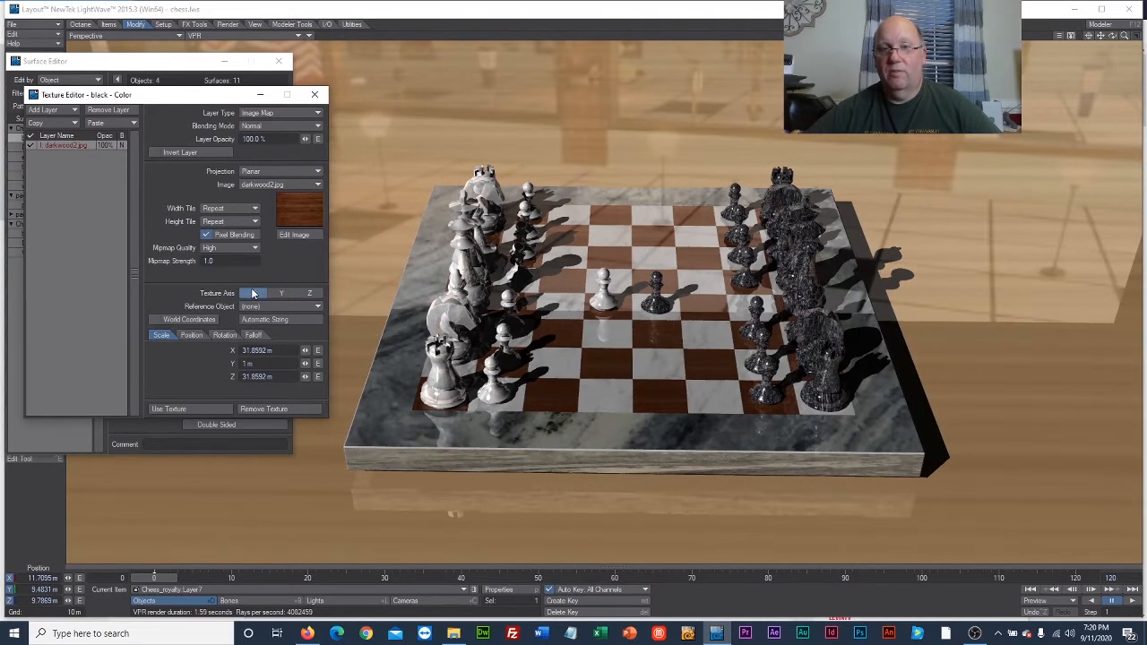
left_click(286, 319)
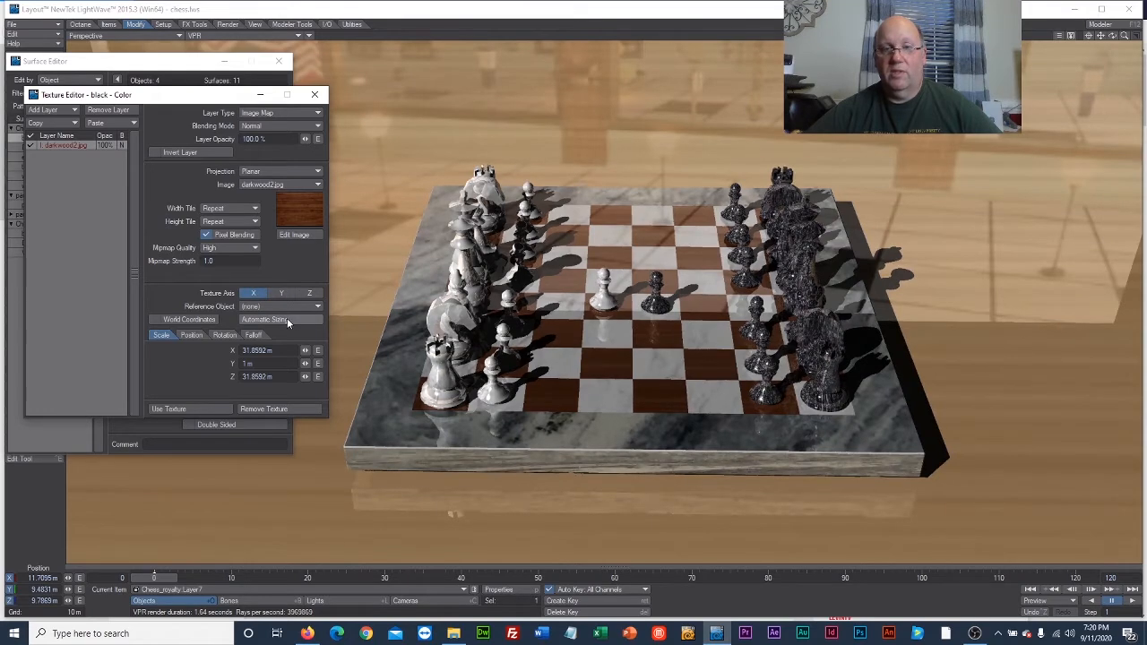
left_click(285, 294)
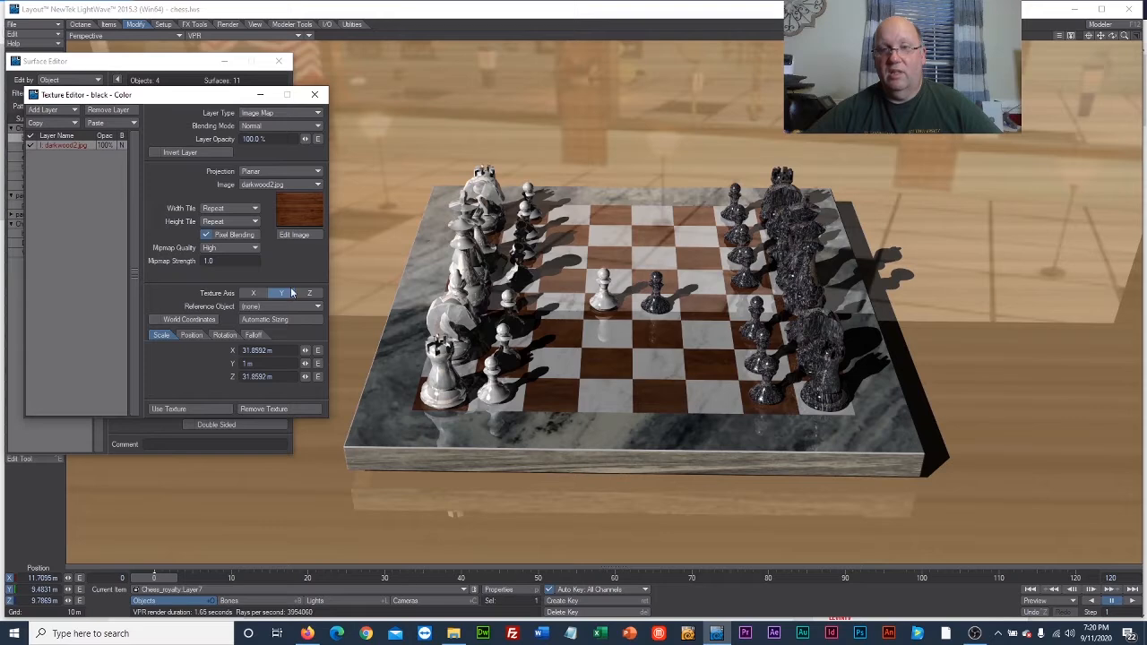
left_click(251, 294)
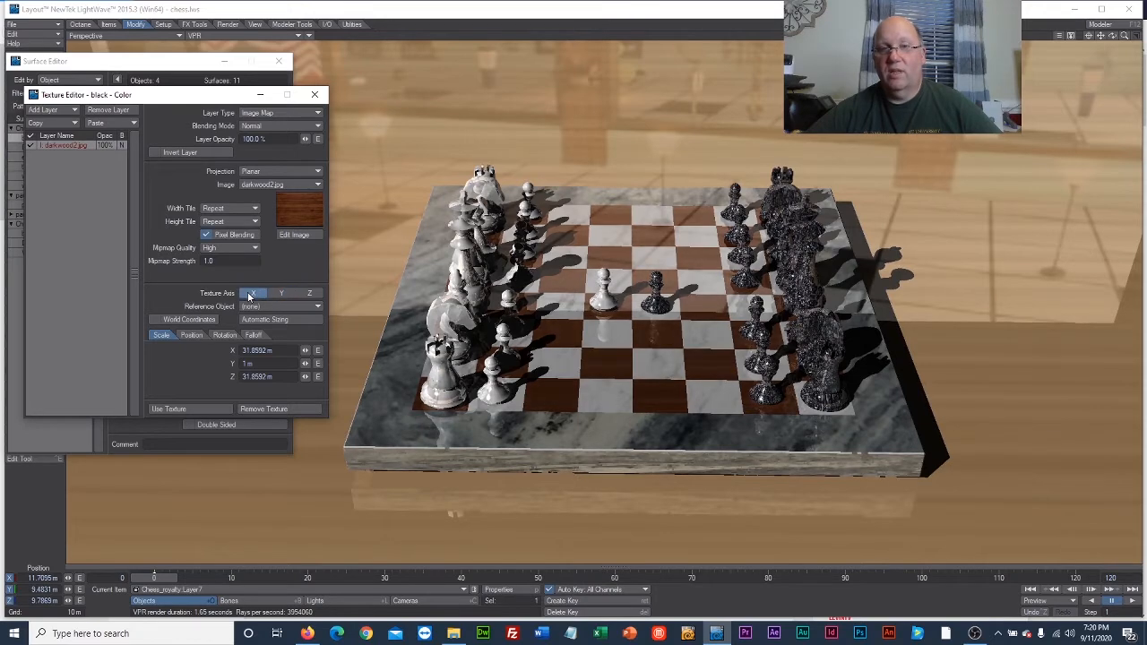
left_click(285, 294)
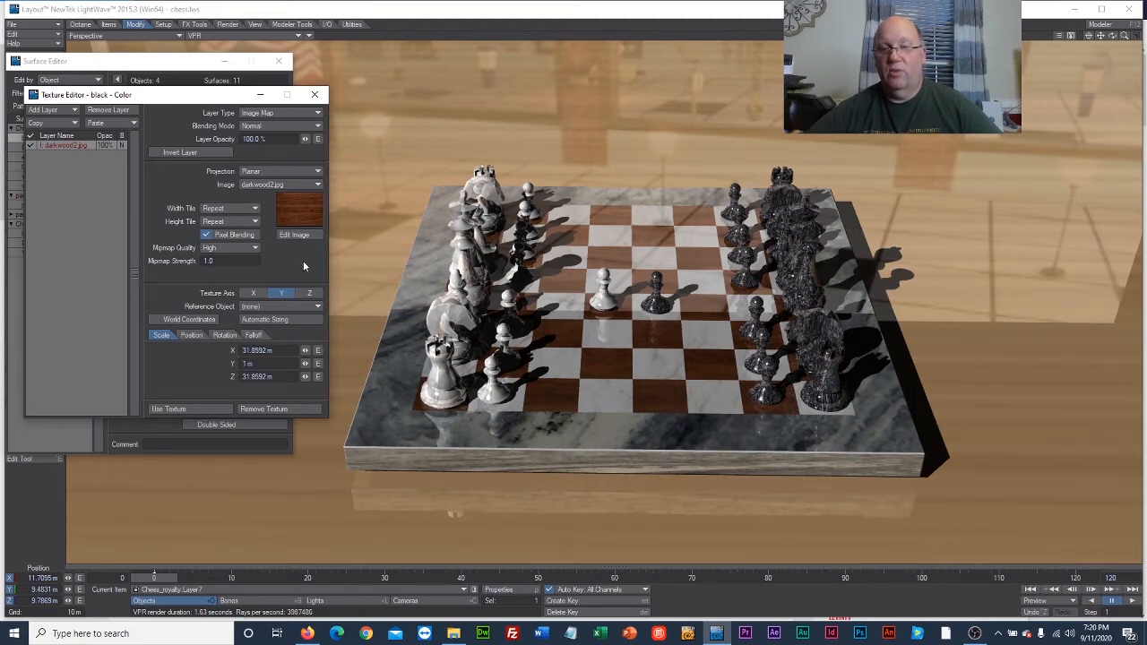
left_click(214, 407)
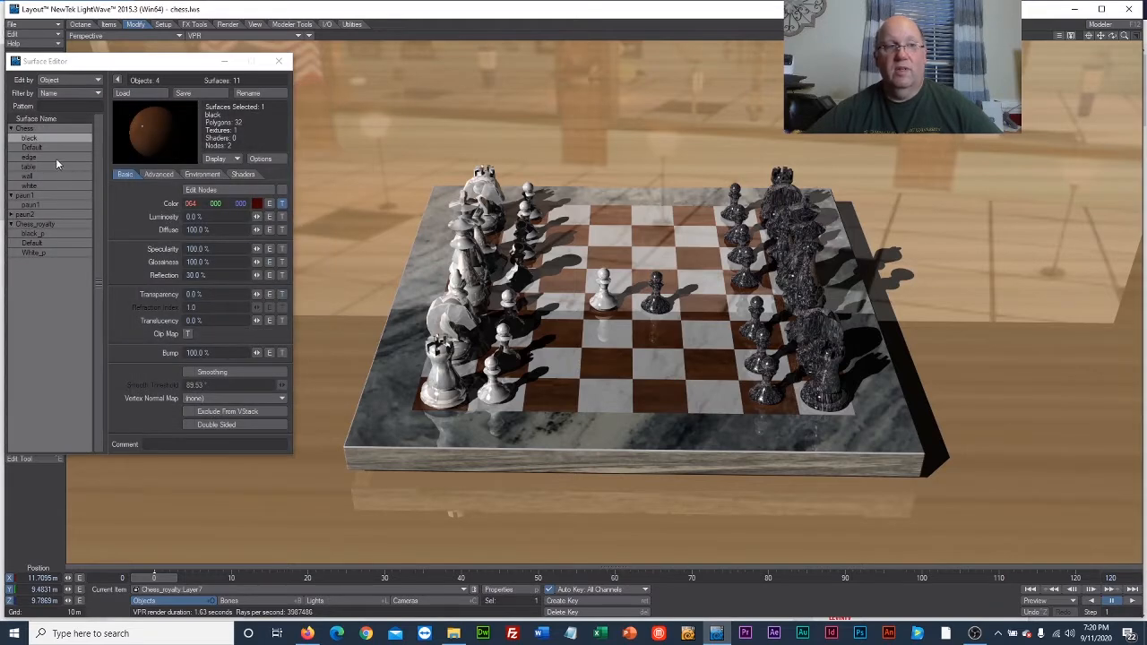
Load brightwood.jpg from the week5 folder as the color texture image of the Chess object's white surface.
left_click(56, 186)
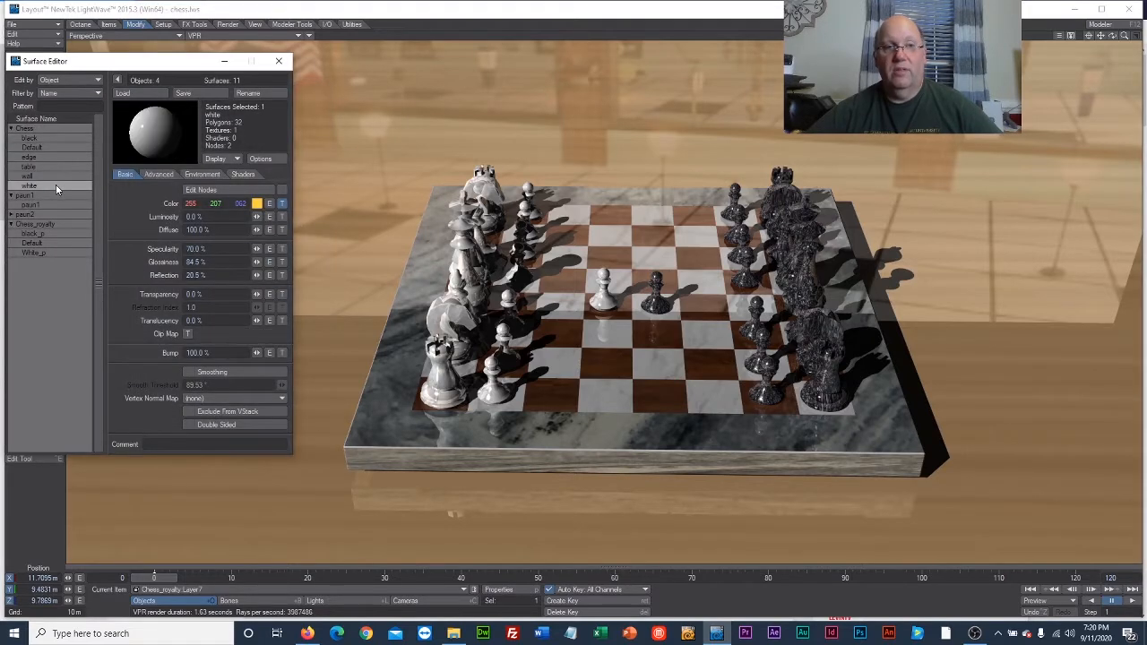
left_click(281, 203)
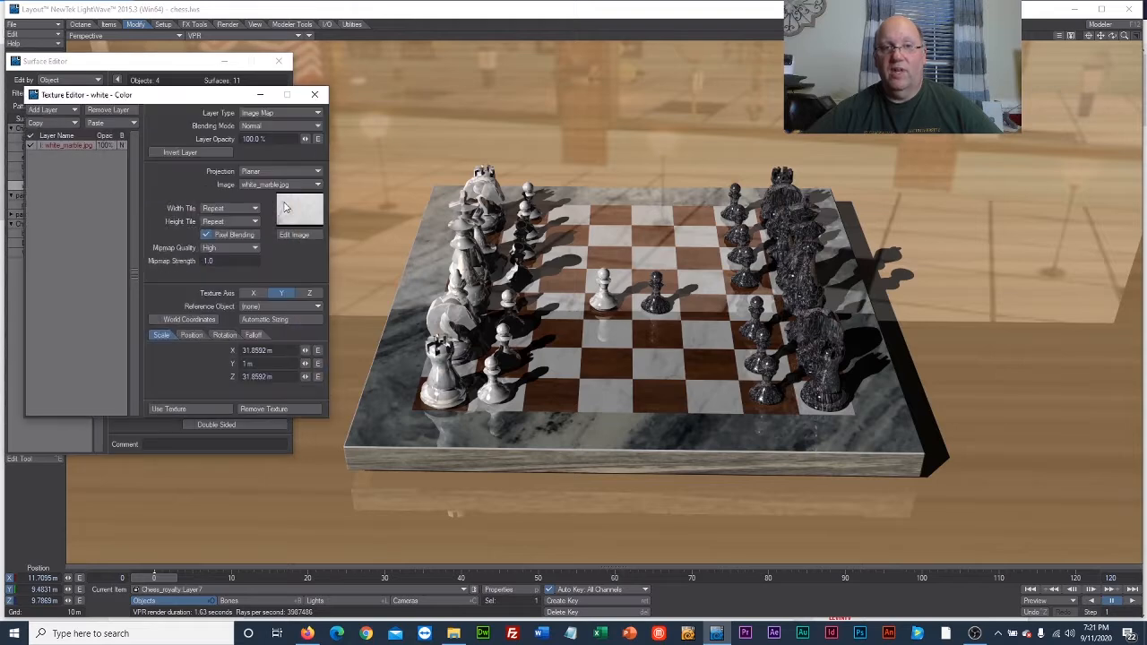
left_click(278, 185)
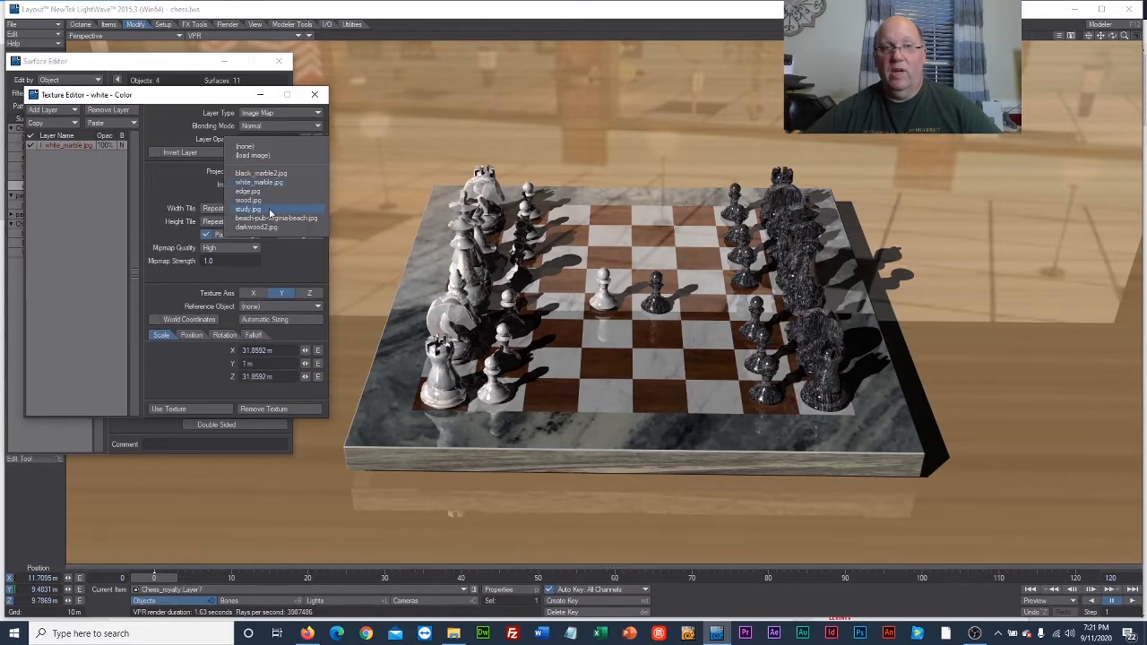
left_click(253, 155)
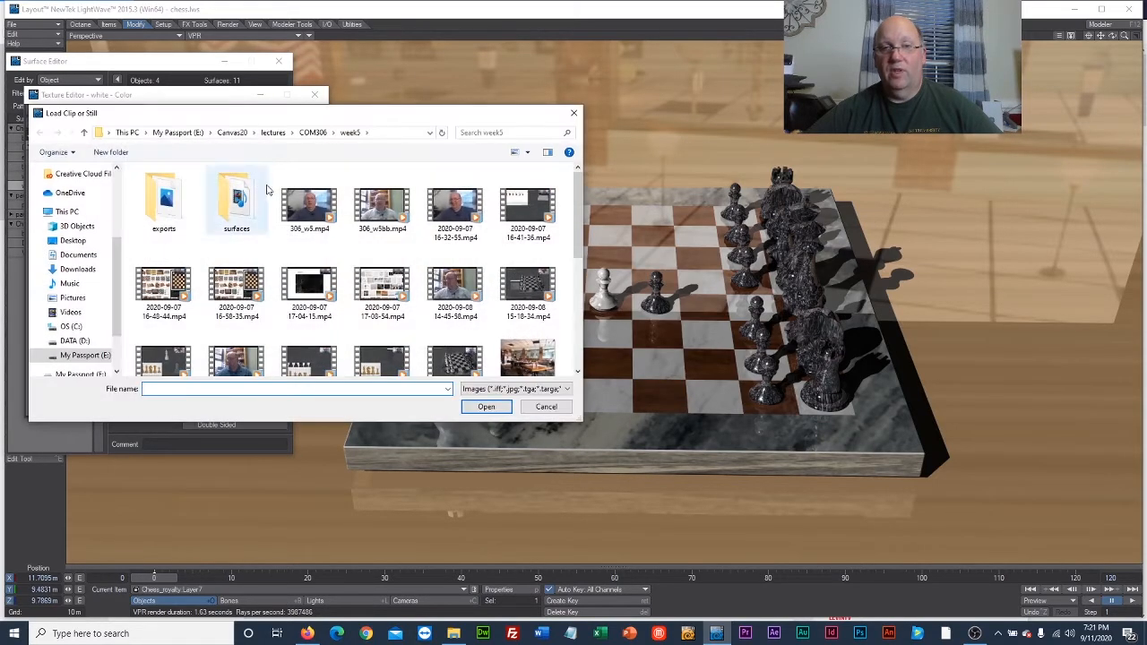
scroll(414, 351, "down", 5)
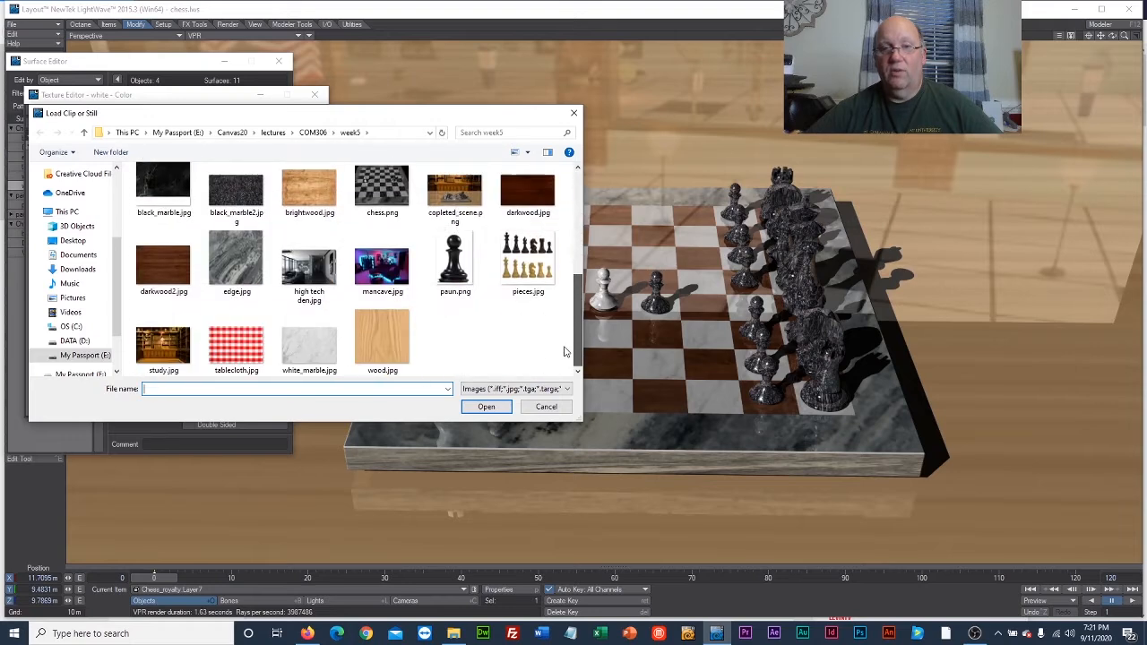
left_click(315, 192)
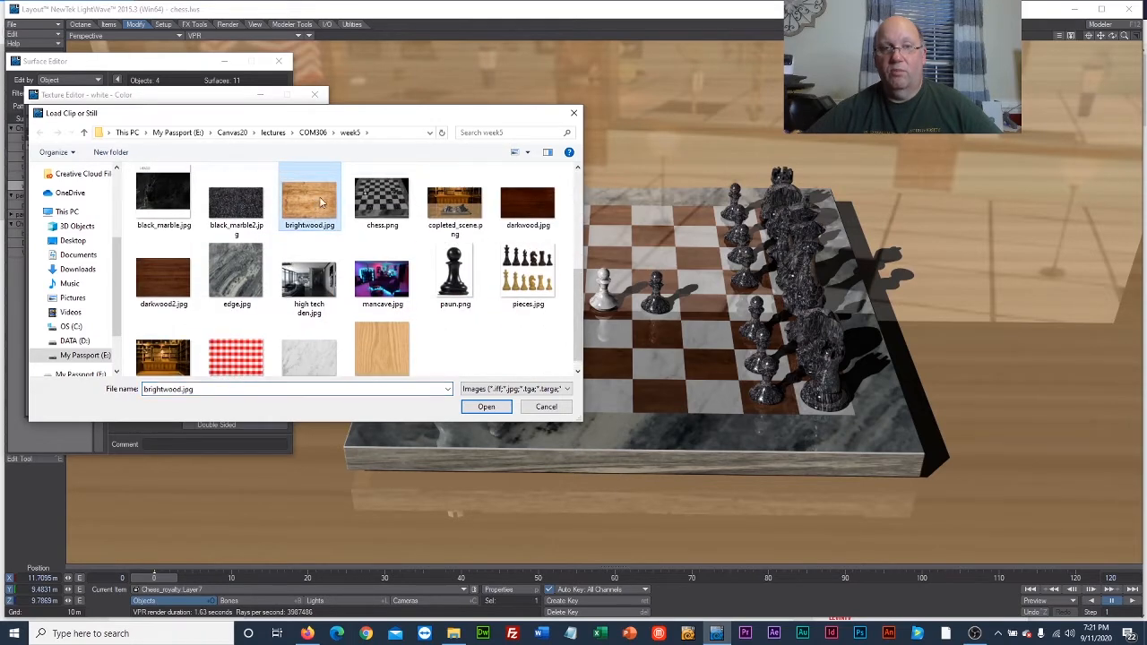
left_click(485, 406)
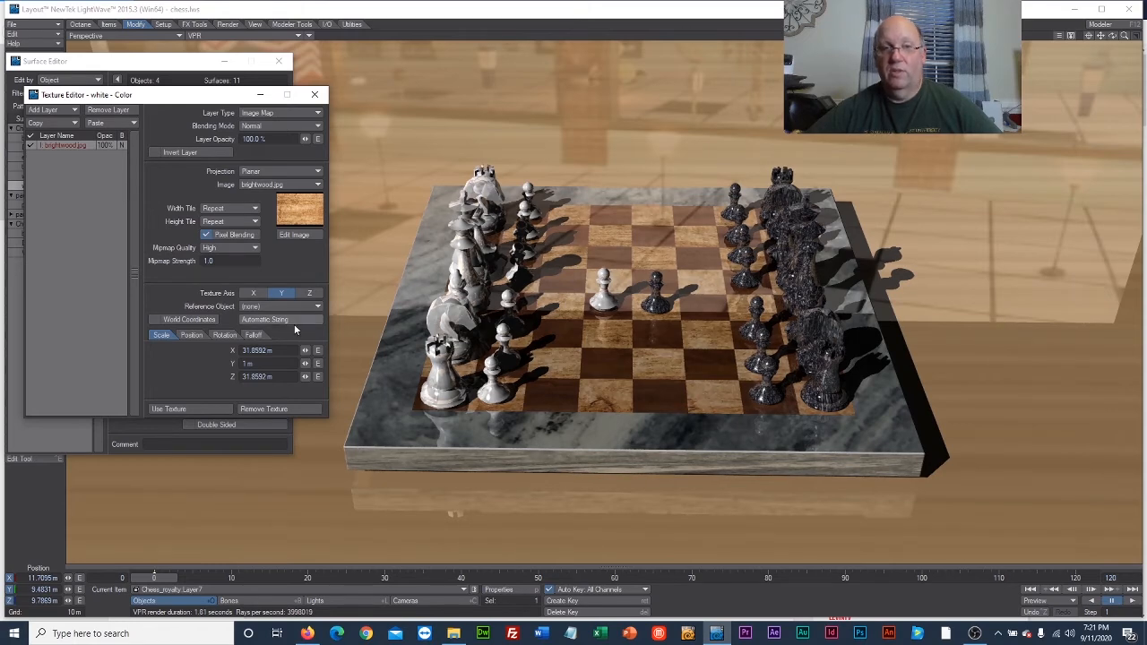
Try the Z and X texture axes on the white squares' wood, then accept the texture with axis Y.
left_click(309, 296)
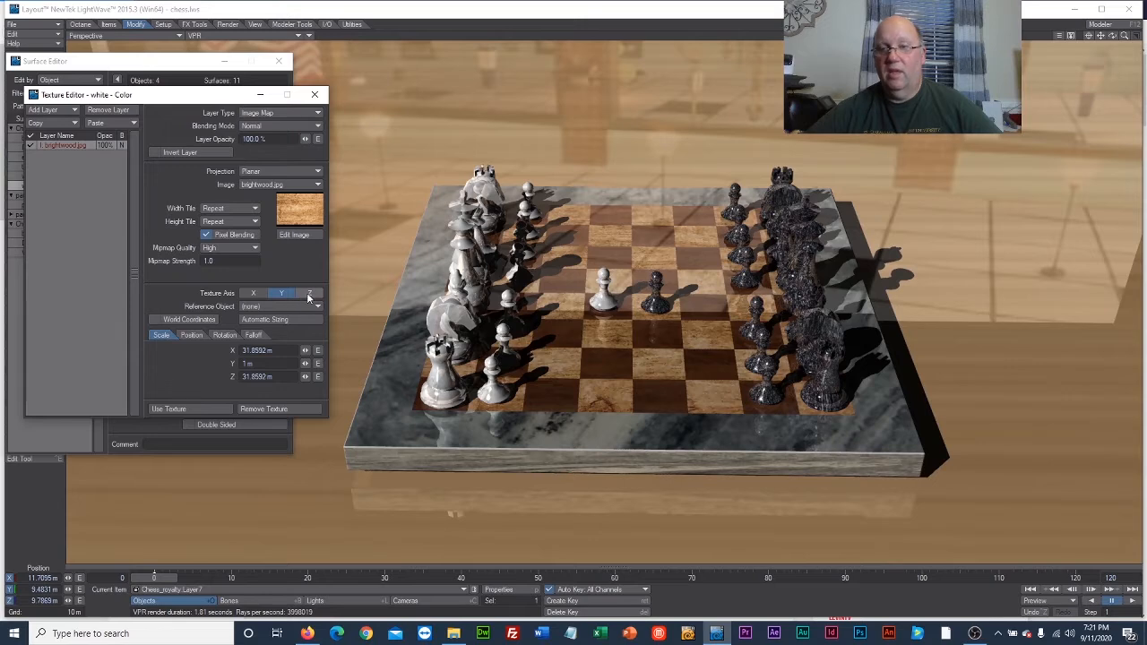
left_click(282, 294)
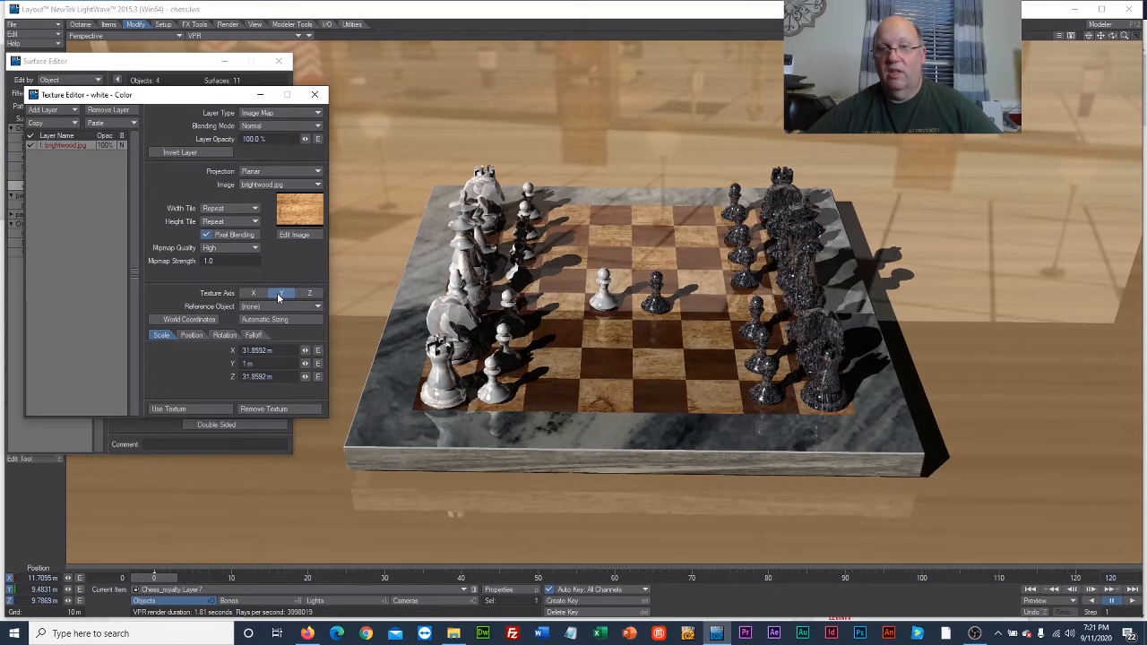
left_click(256, 293)
left_click(273, 293)
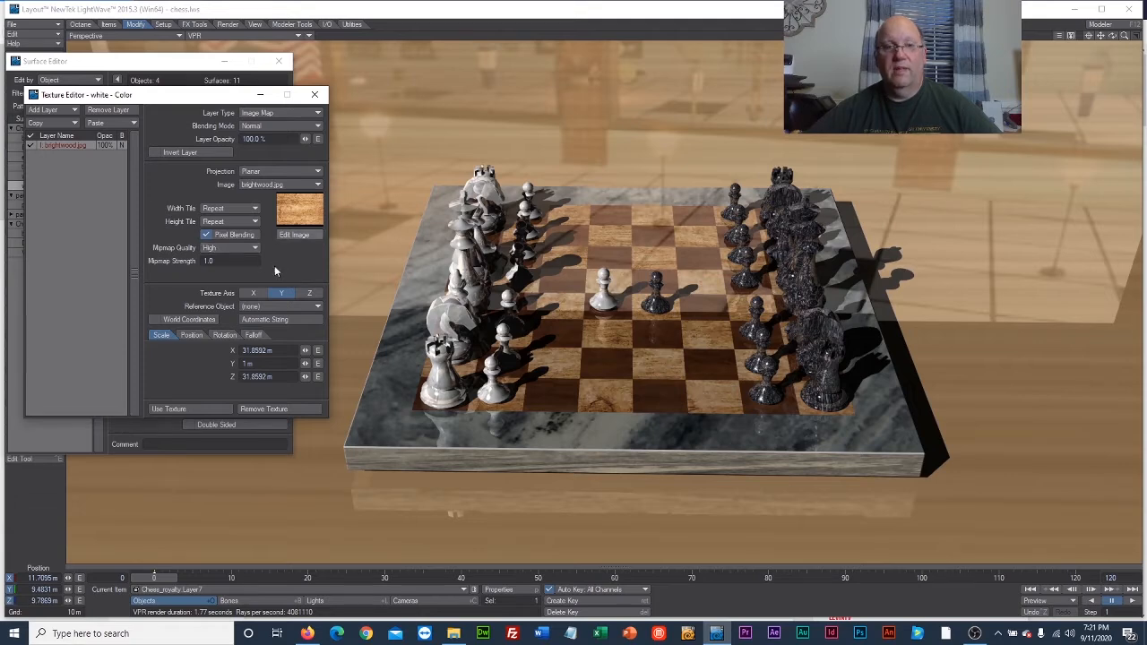
left_click(212, 408)
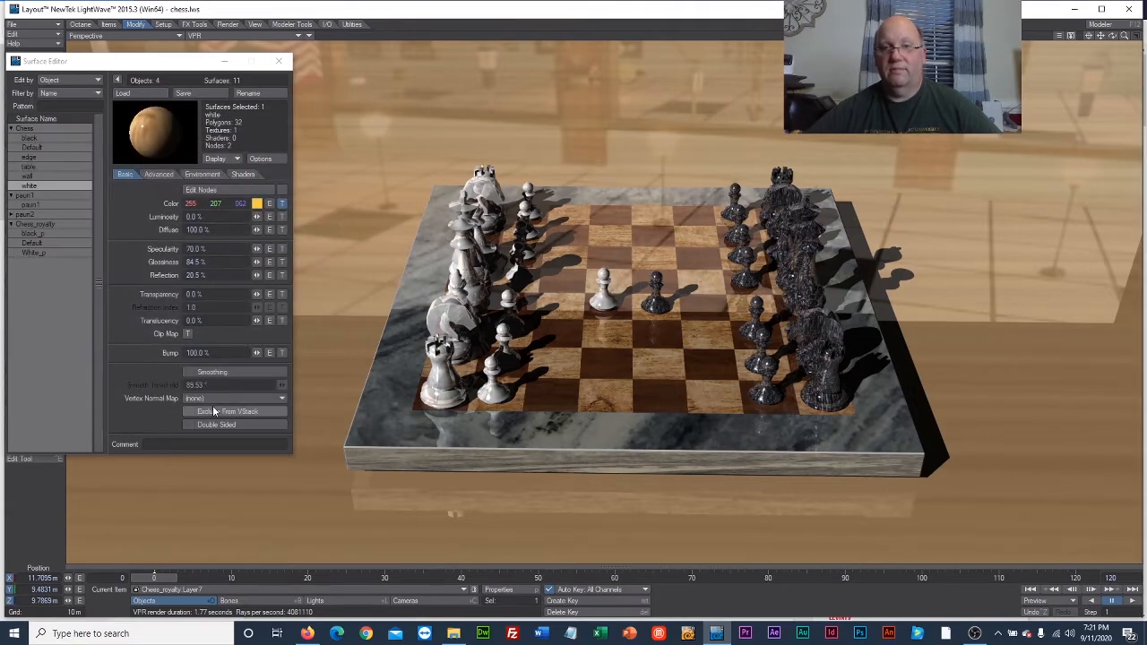
Replace the edge surface's color texture image with wood.jpg from the week5 folder and accept the texture.
left_click(42, 156)
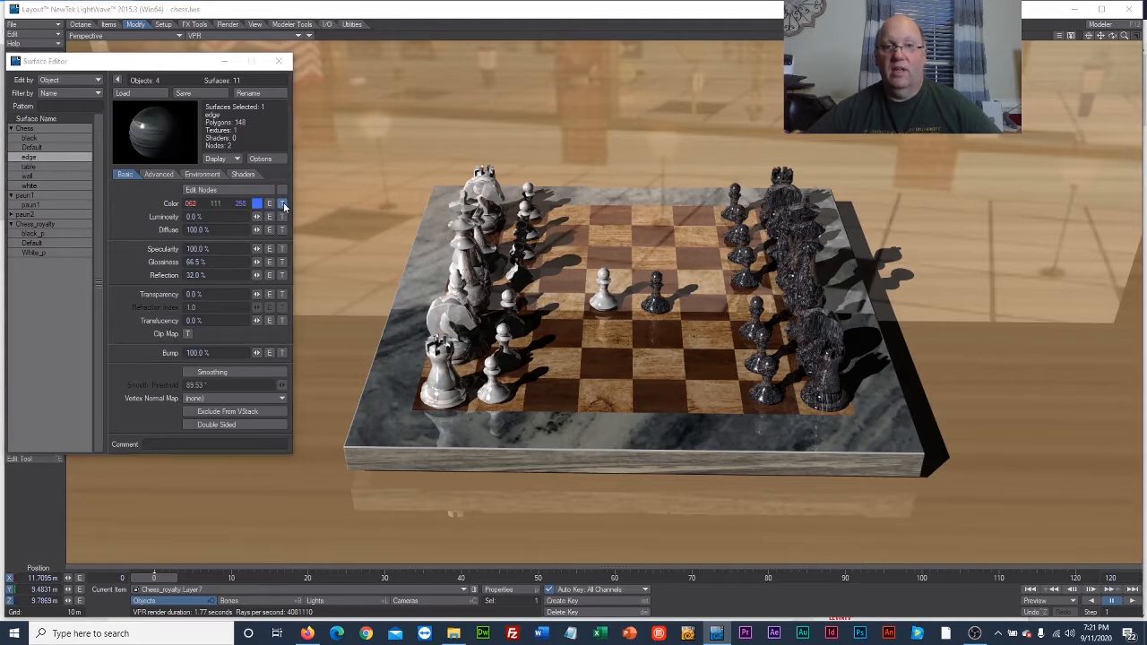
left_click(284, 206)
left_click(284, 187)
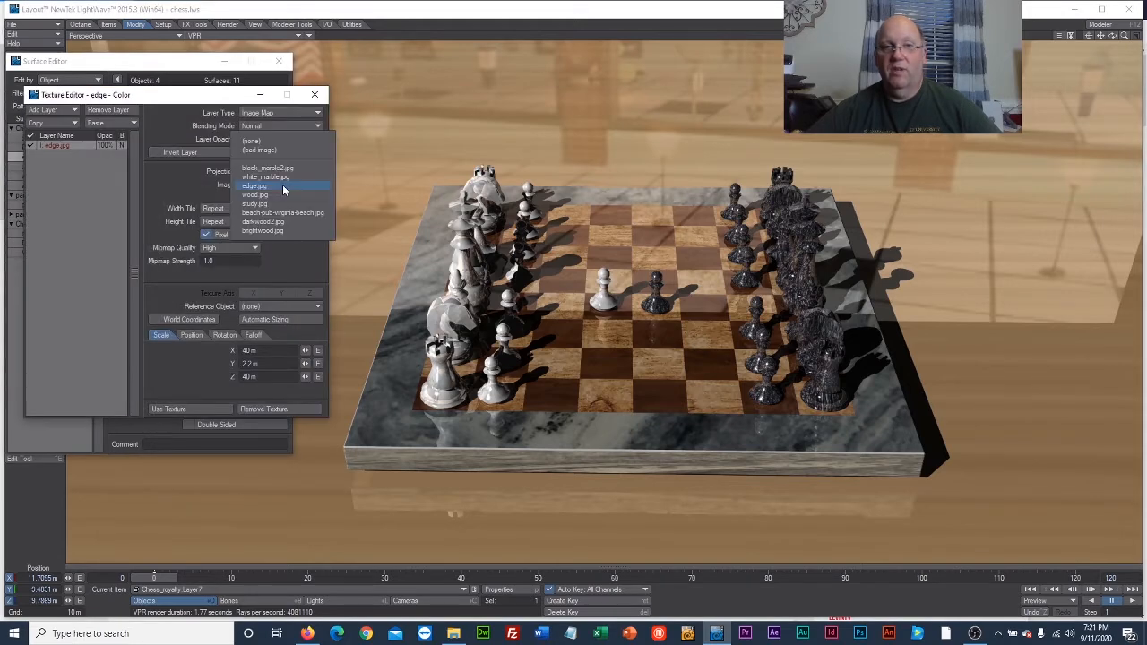
left_click(282, 149)
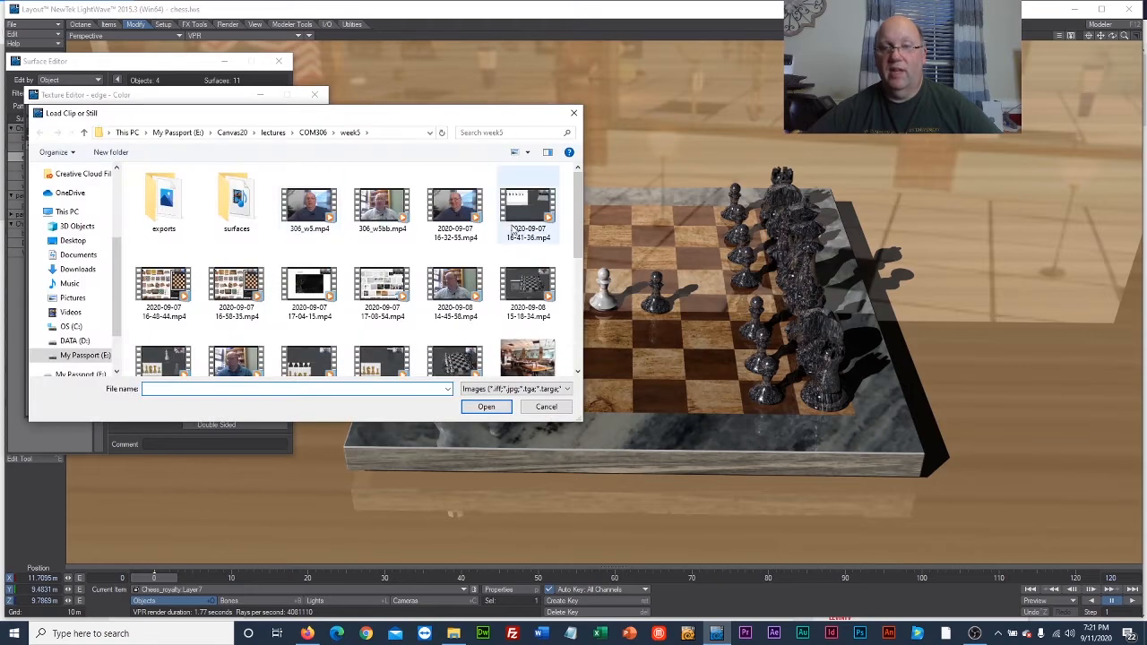
left_click_drag(580, 228, 561, 340)
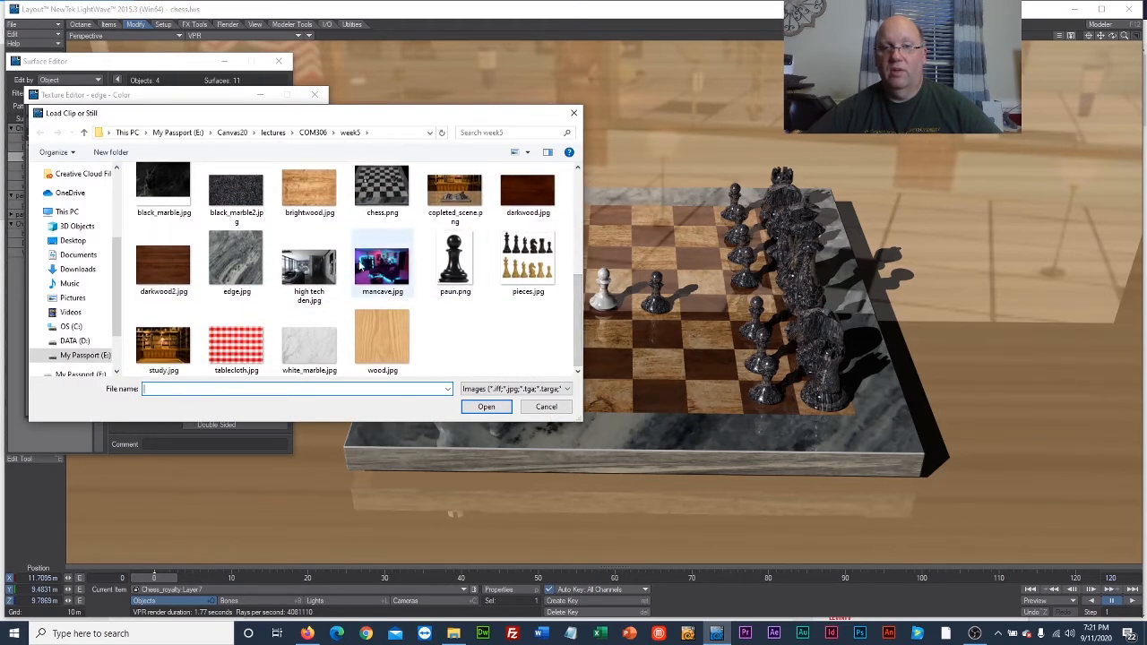
left_click(381, 328)
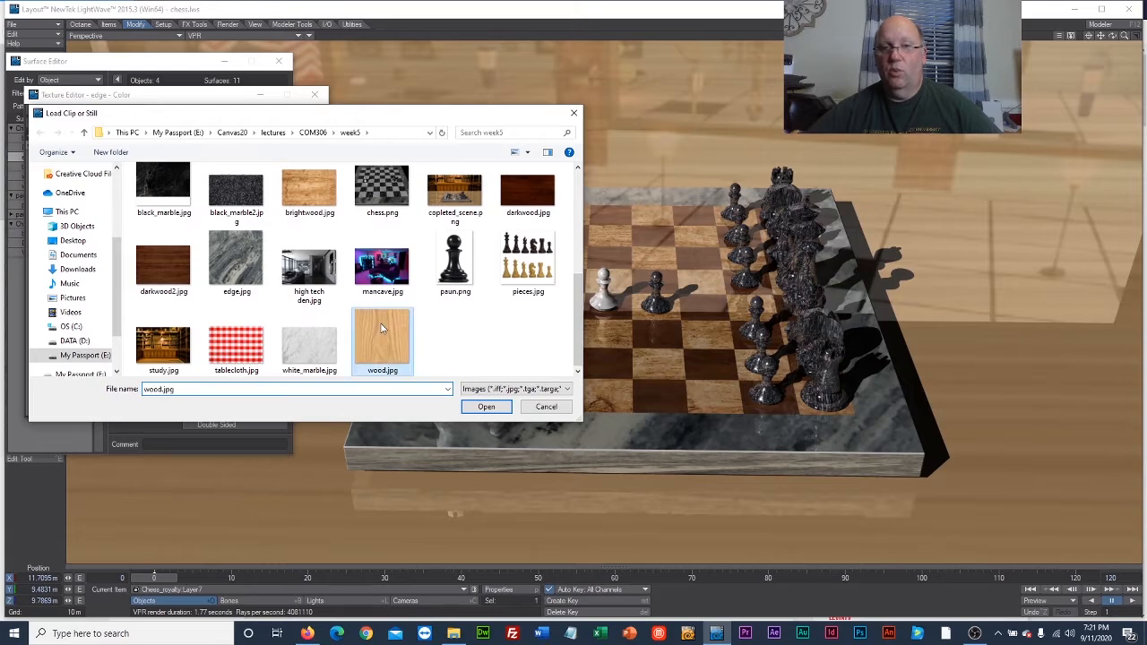
left_click(472, 408)
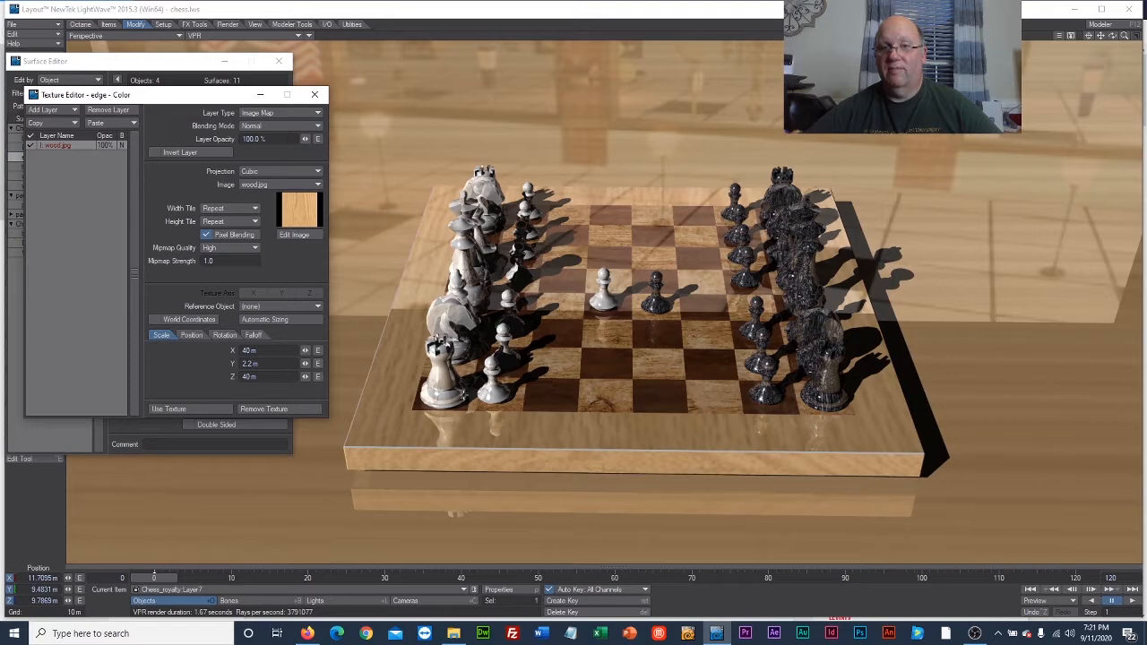
left_click(212, 409)
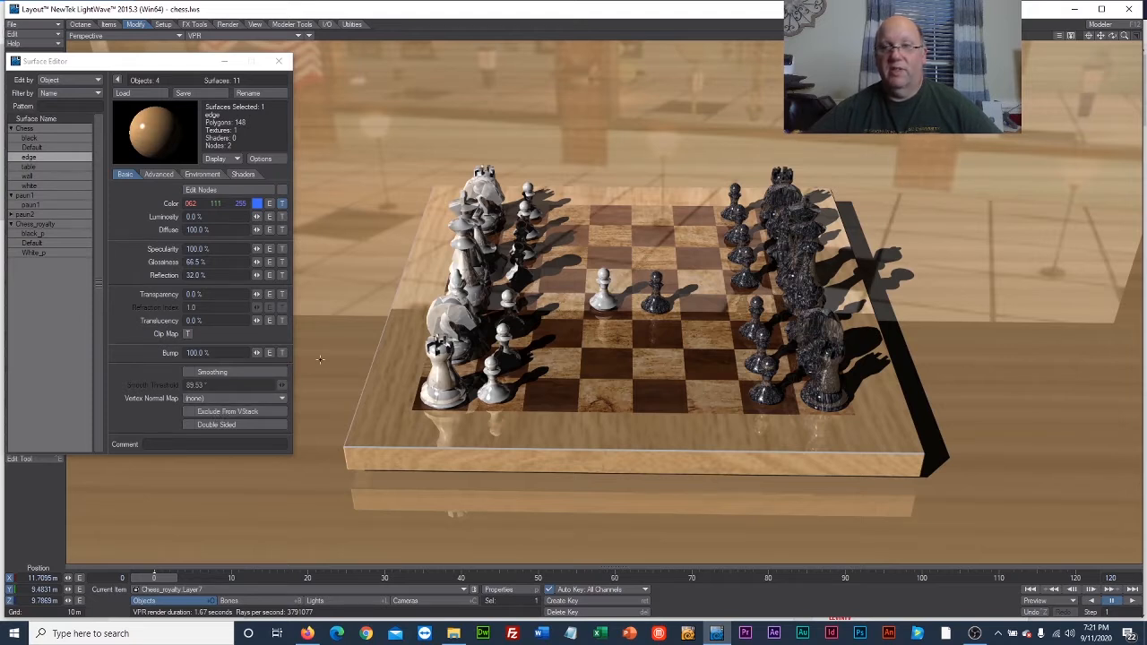
Replace the paun1 surface's color texture image with brightwood.jpg from the week5 folder and accept the texture.
left_click(30, 205)
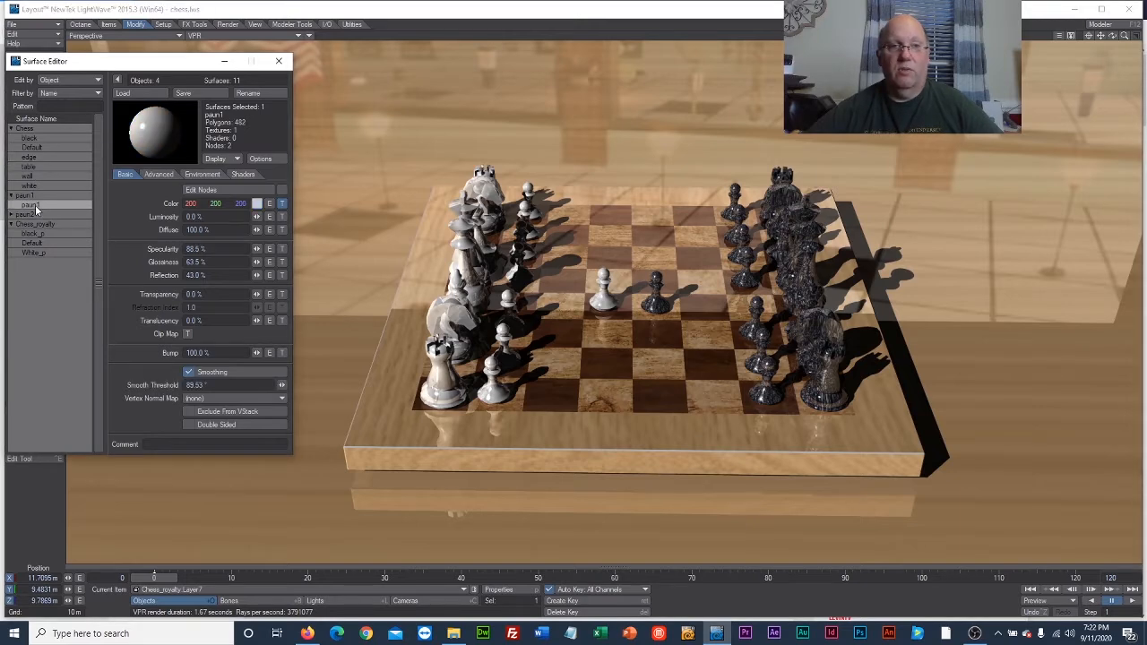
left_click(282, 204)
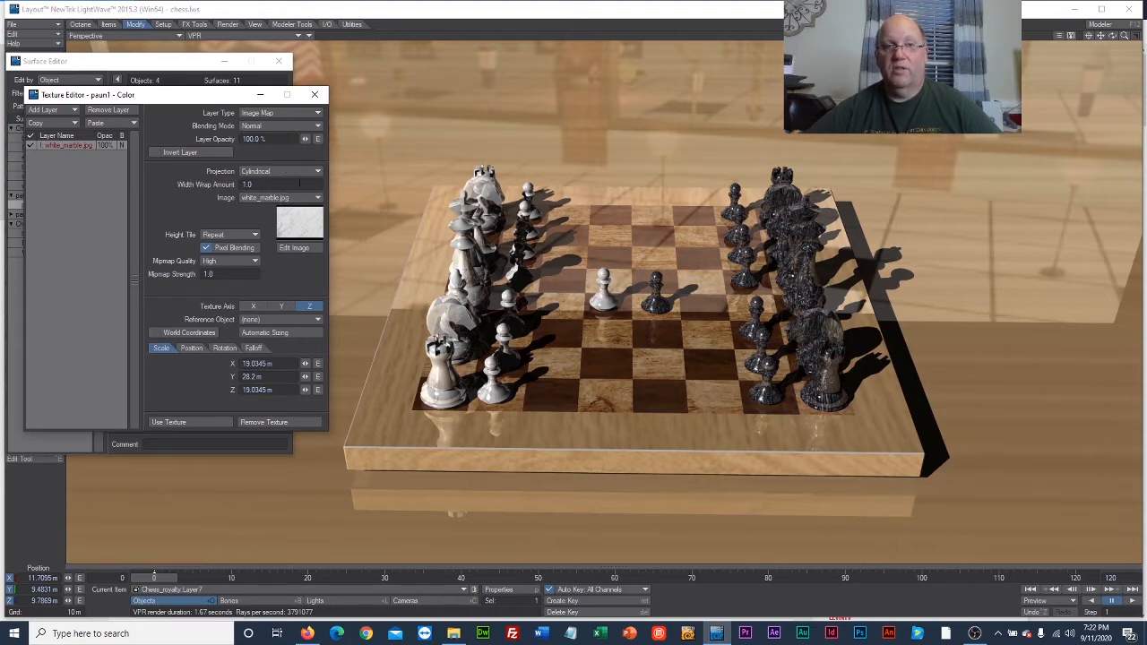
left_click(309, 198)
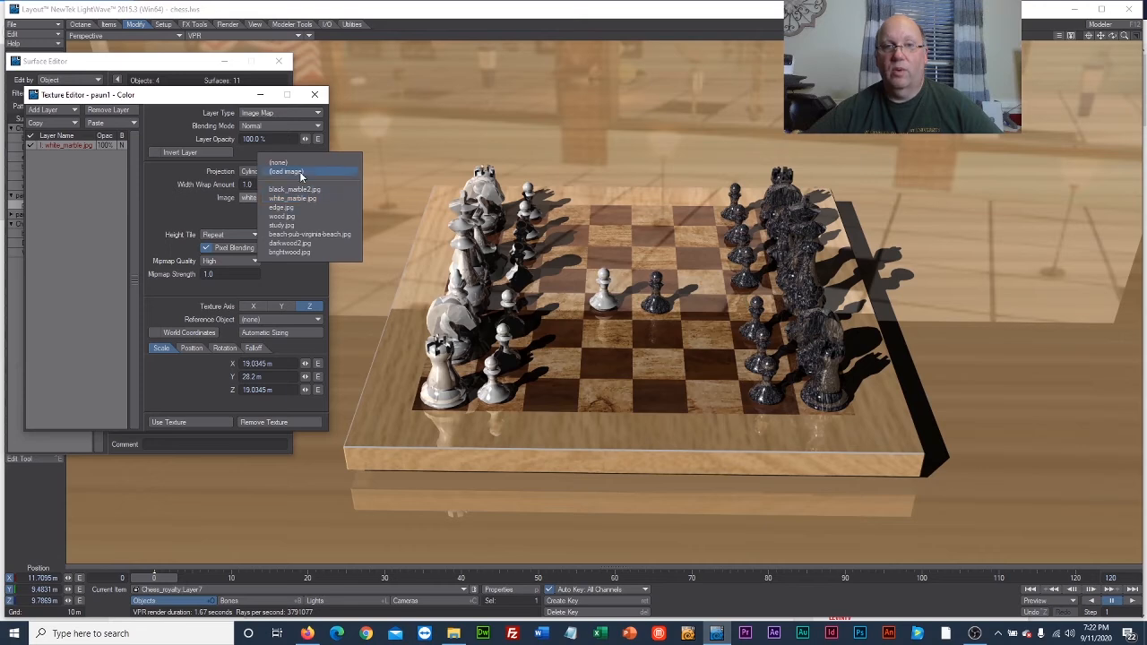
left_click(294, 171)
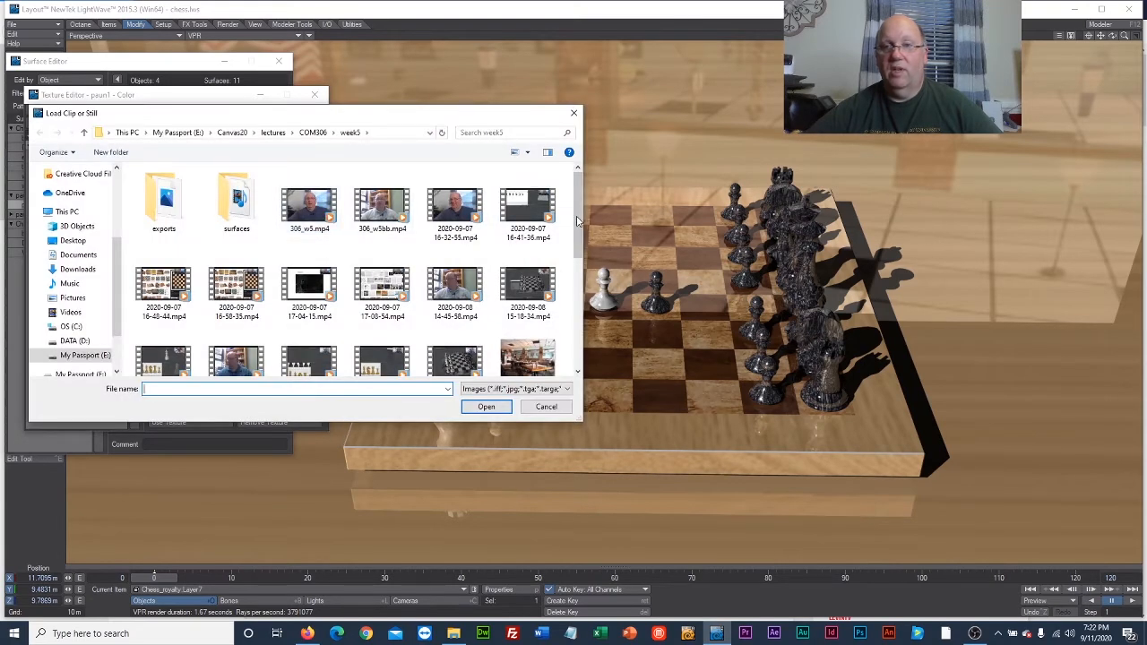
scroll(287, 258, "down", 5)
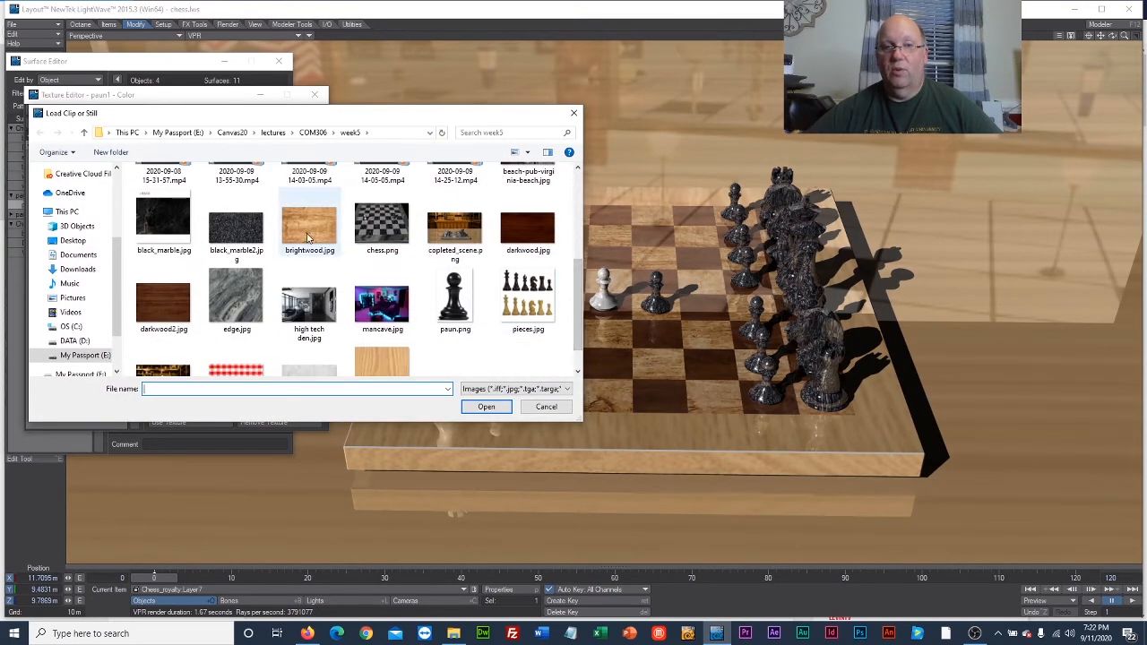
left_click(309, 229)
left_click(484, 408)
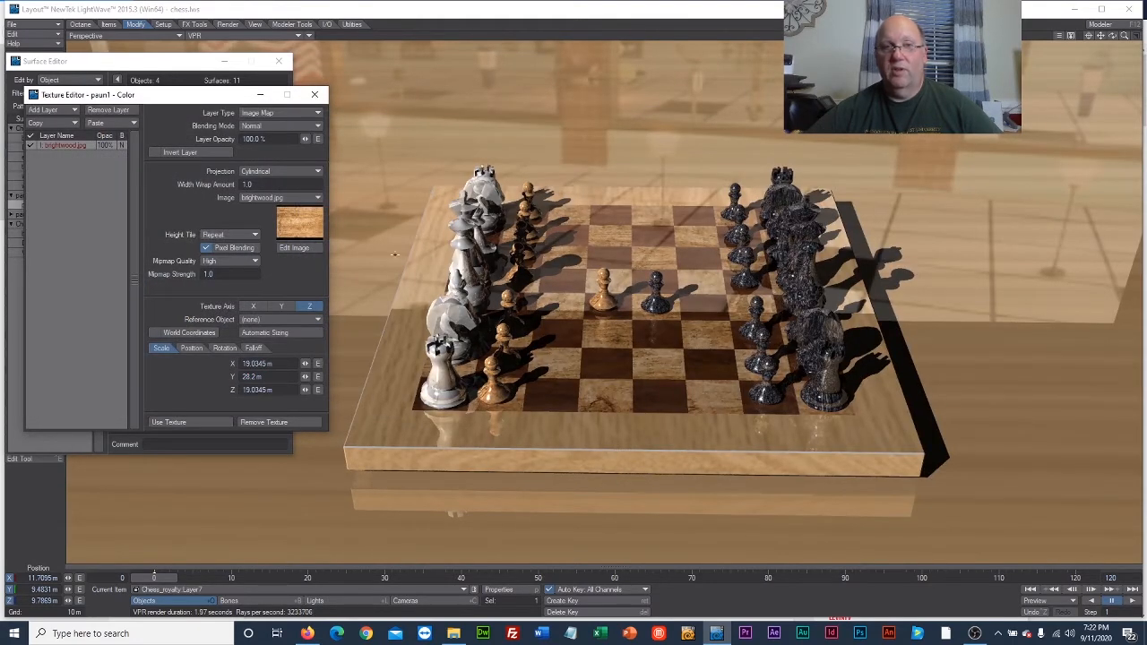
left_click(197, 421)
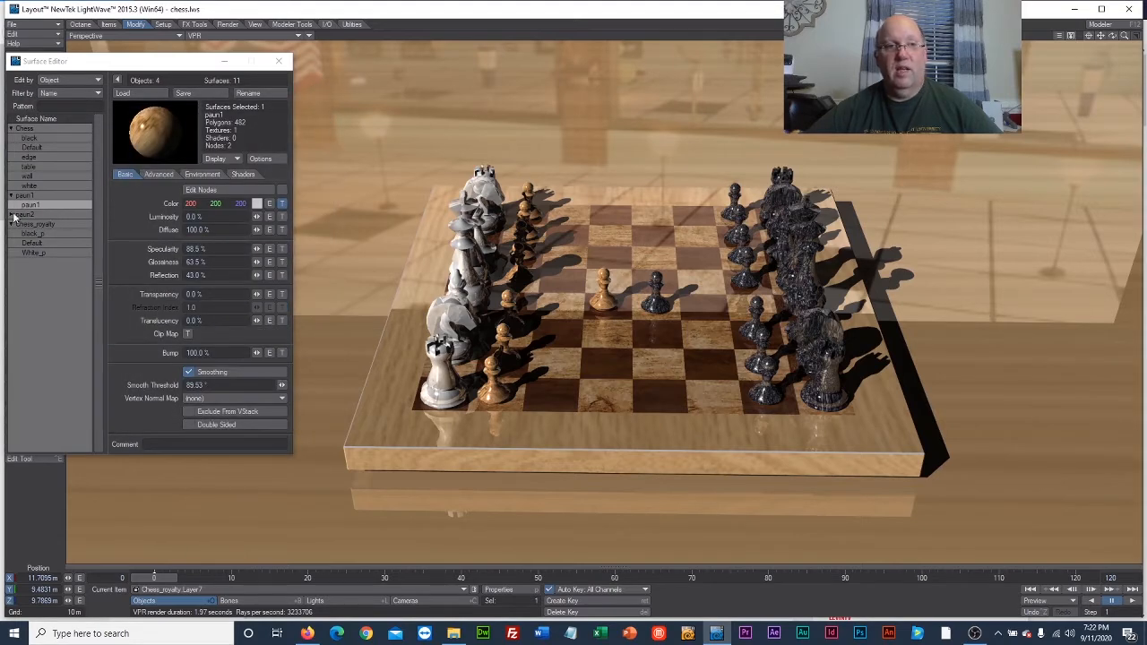
Switch the paun2 surface's color texture image to the already loaded darkwood2.jpg and accept the texture.
left_click(11, 215)
left_click(32, 224)
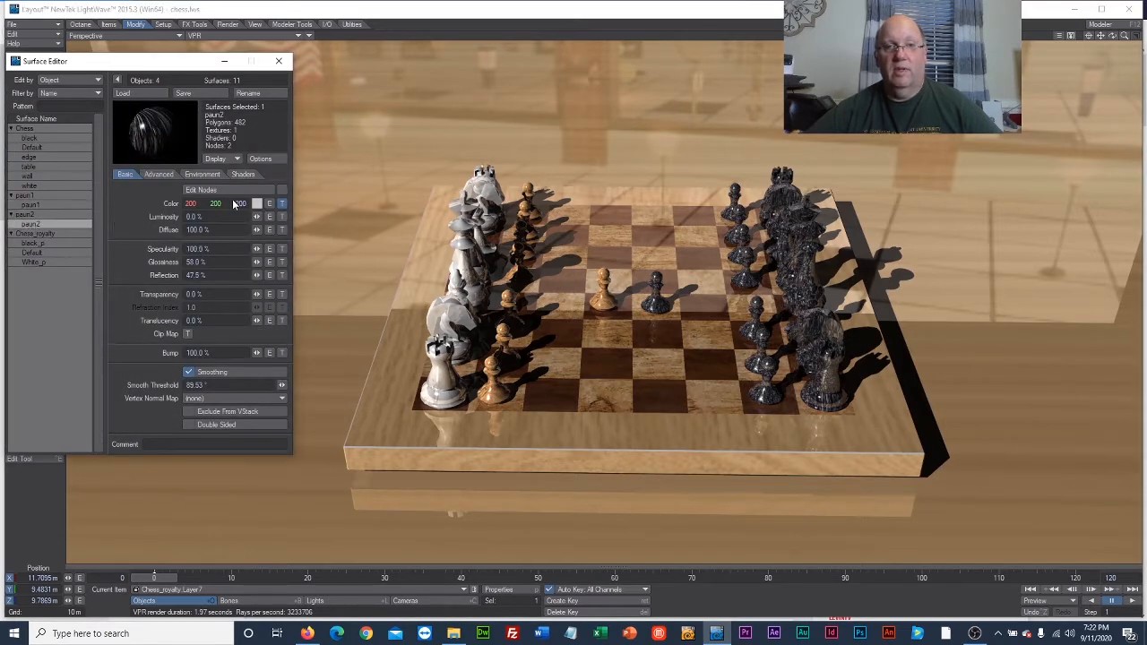
left_click(282, 204)
left_click(283, 198)
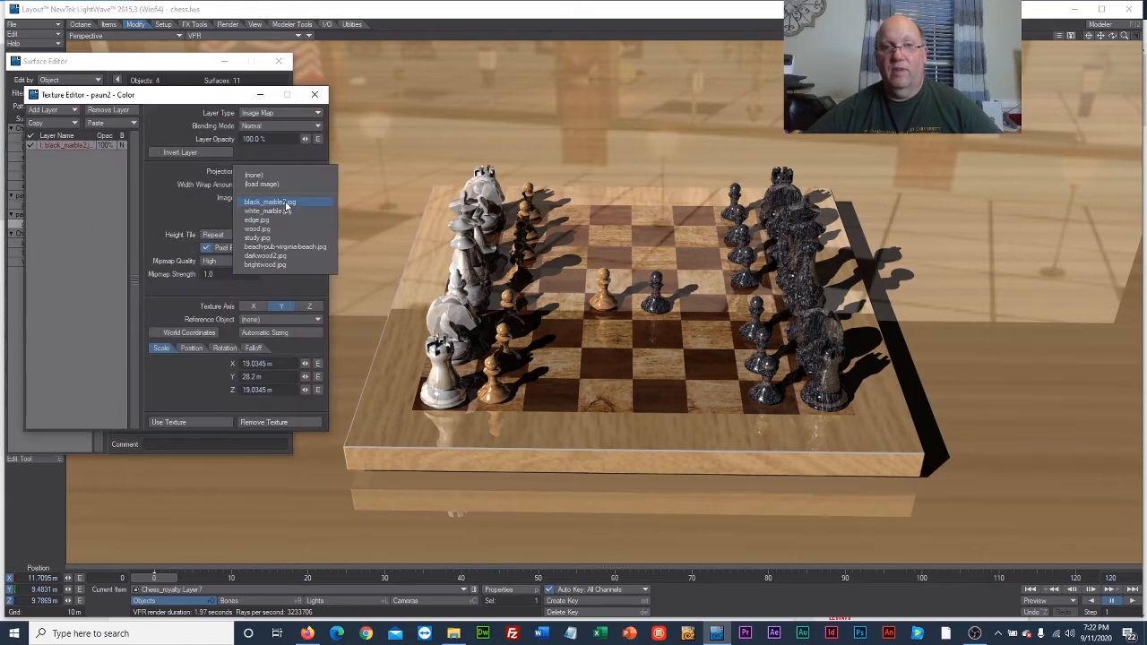
left_click(288, 256)
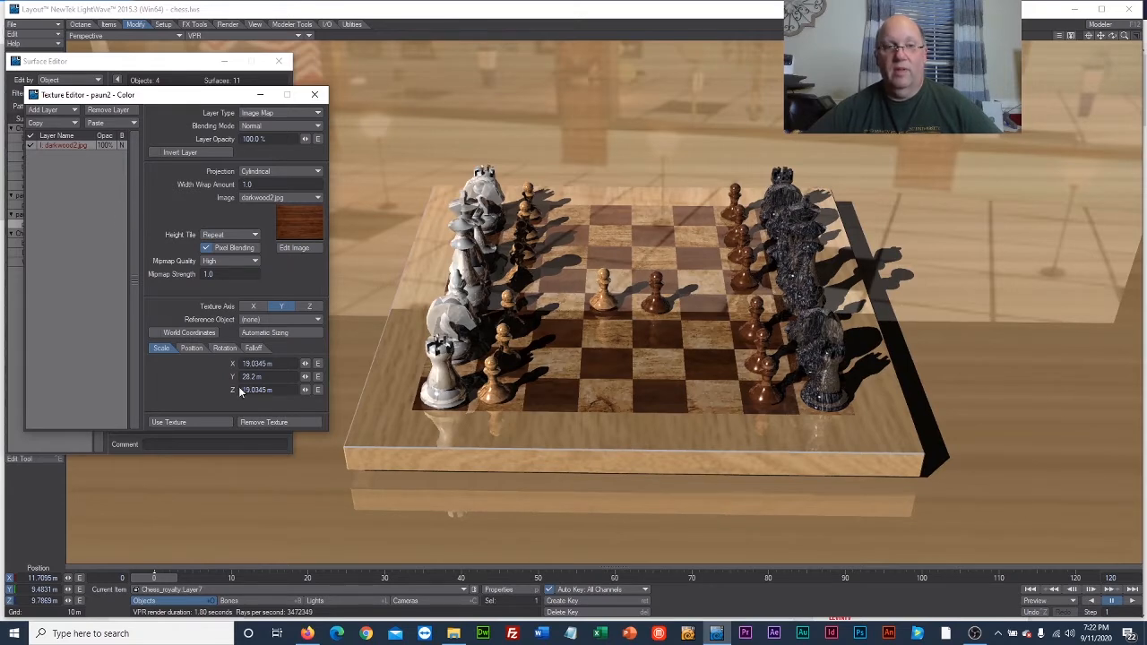
left_click(212, 425)
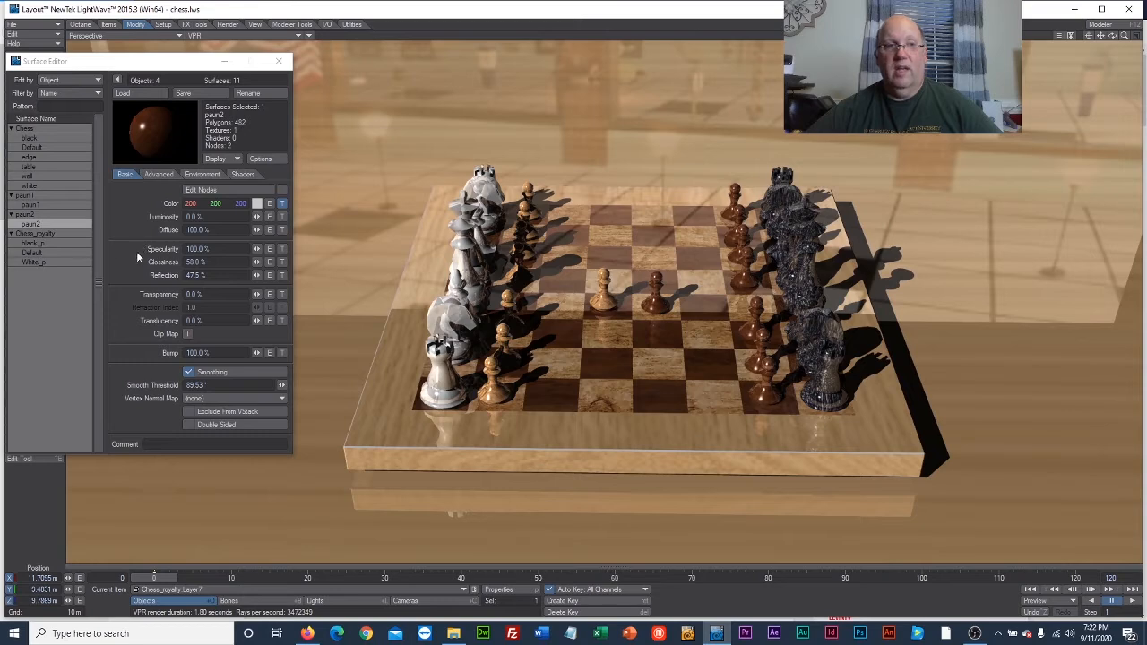
Switch the color texture image of Chess_royalty's black_p surface to darkwood2.jpg and accept the texture.
left_click(48, 240)
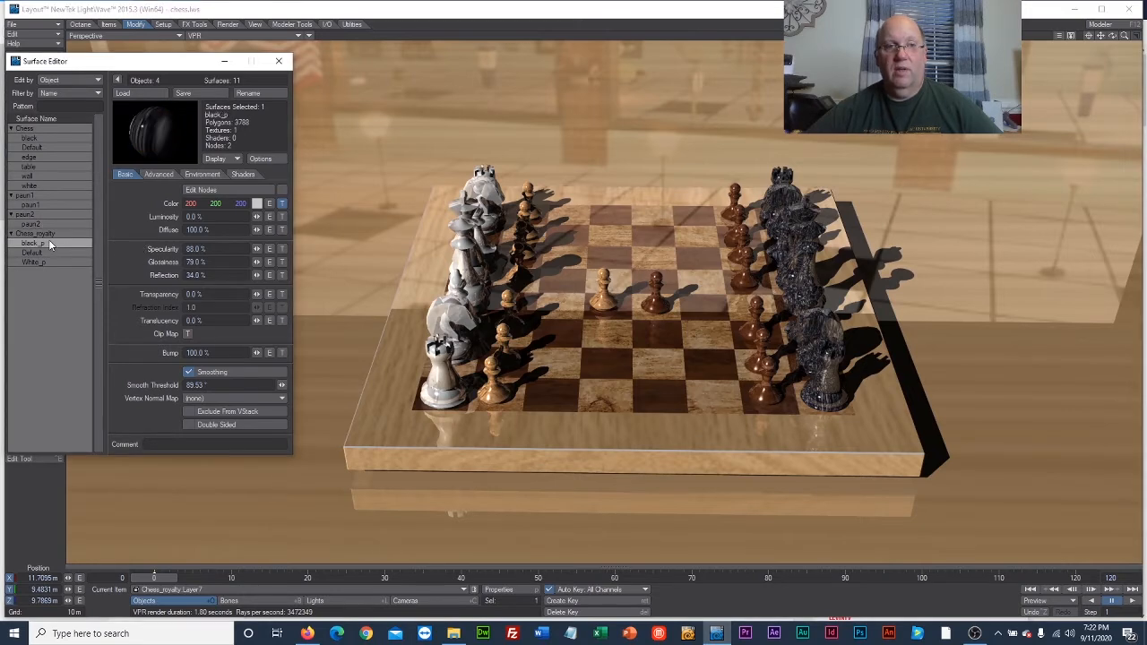
left_click(280, 206)
left_click(290, 203)
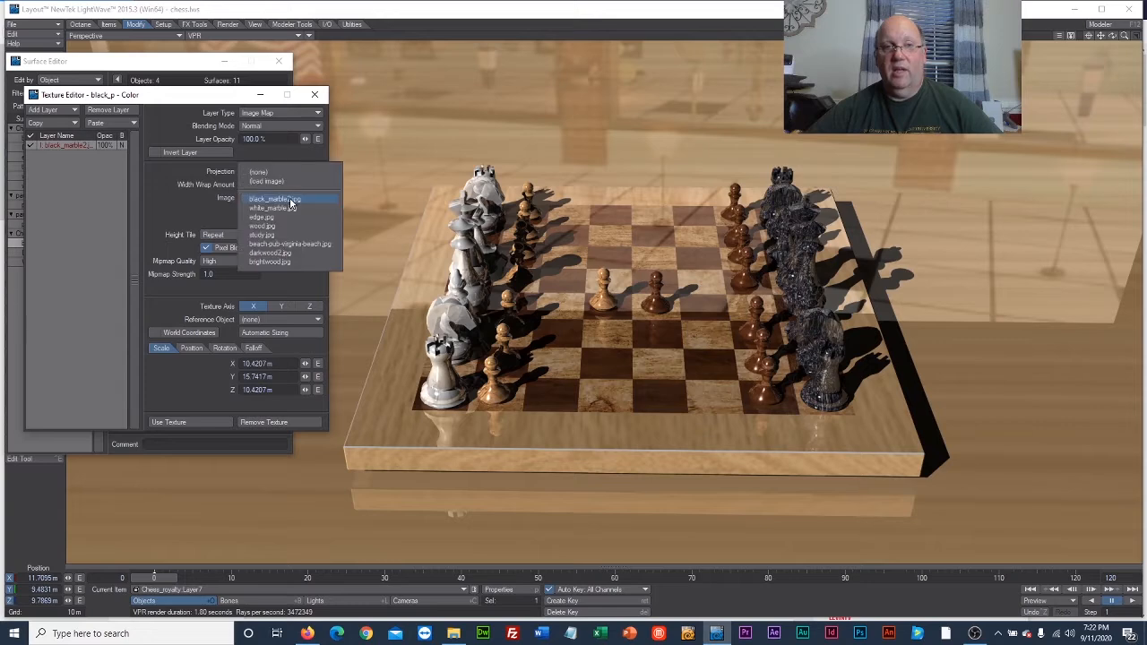
left_click(300, 253)
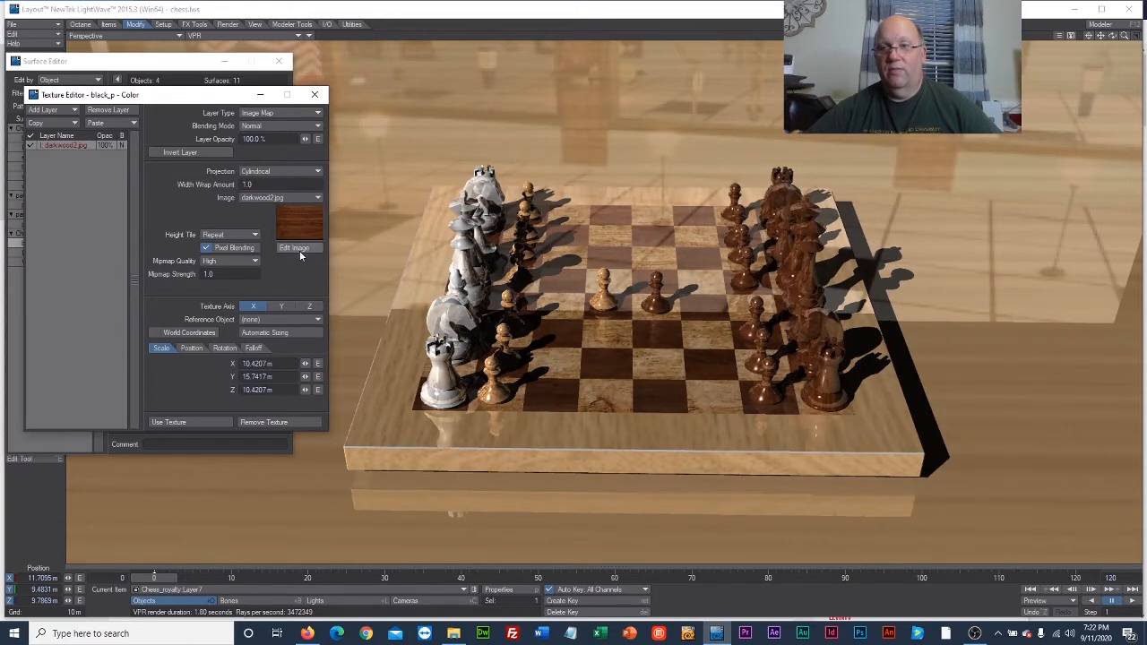
left_click(216, 422)
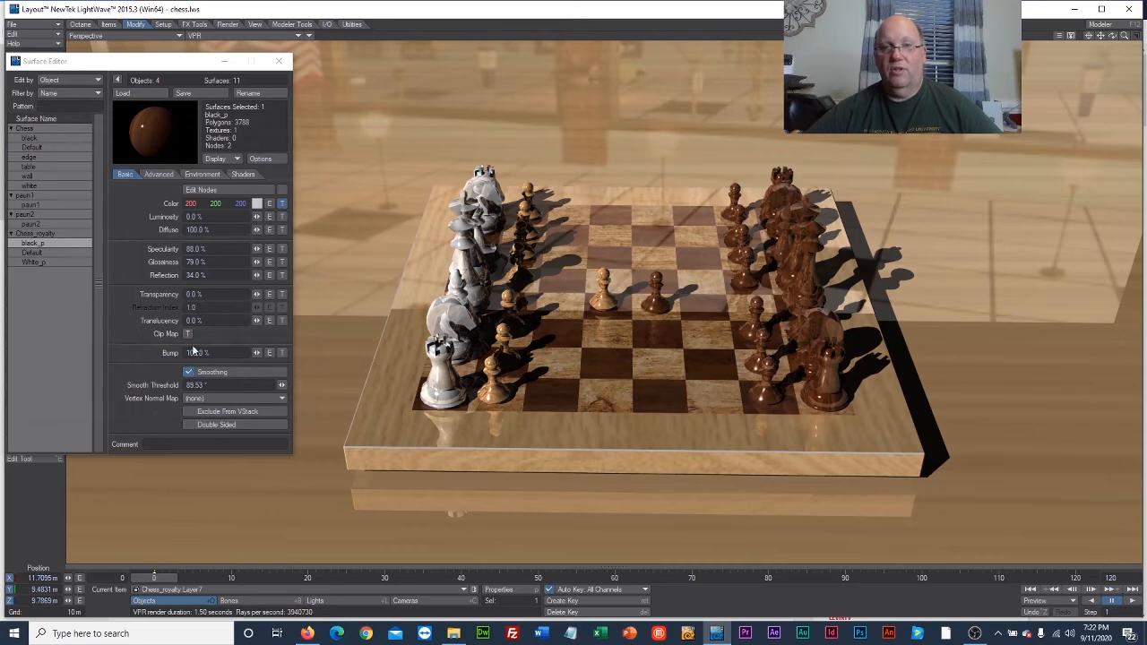
Switch the color texture image of Chess_royalty's White_p surface to brightwood.jpg and accept the texture.
left_click(50, 260)
left_click(281, 204)
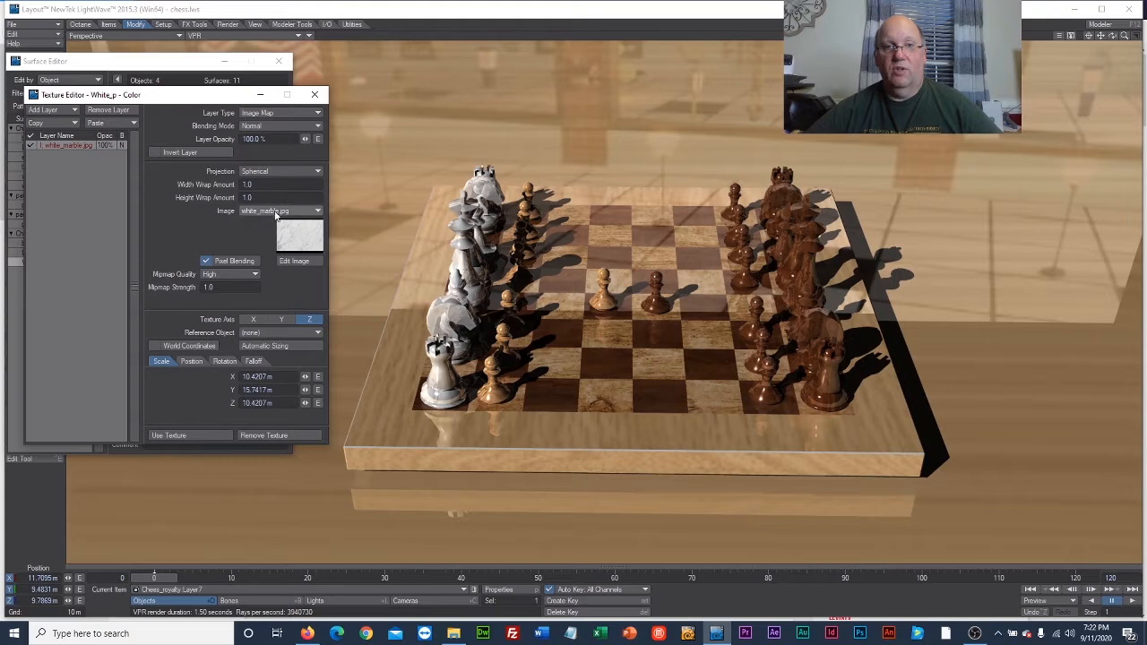
left_click(275, 212)
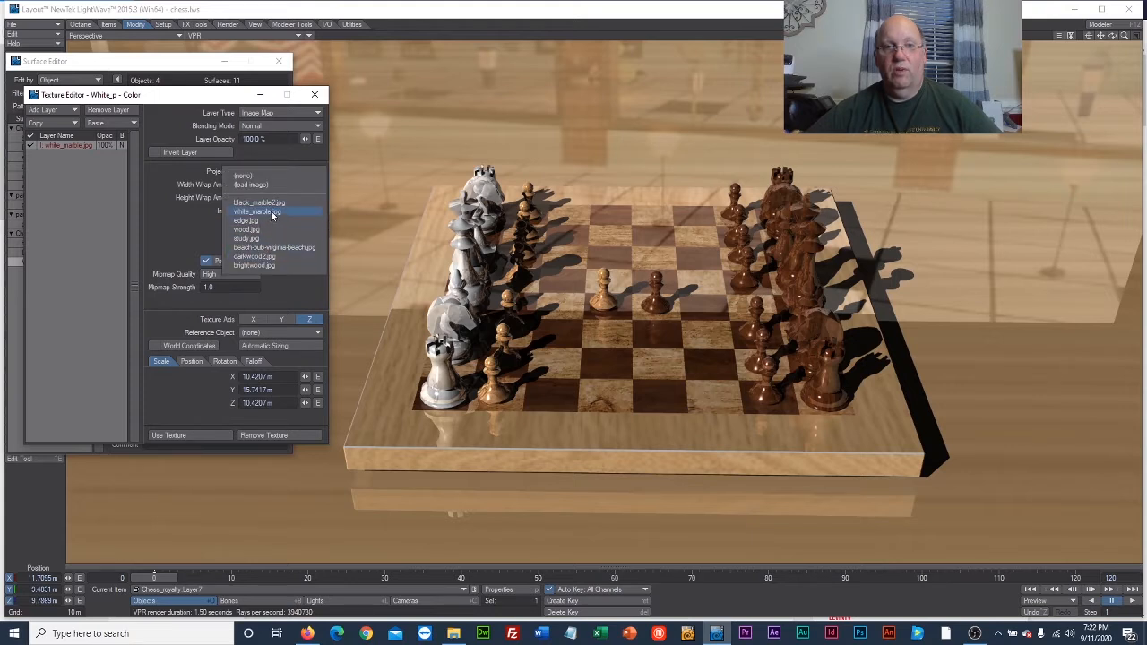
left_click(254, 265)
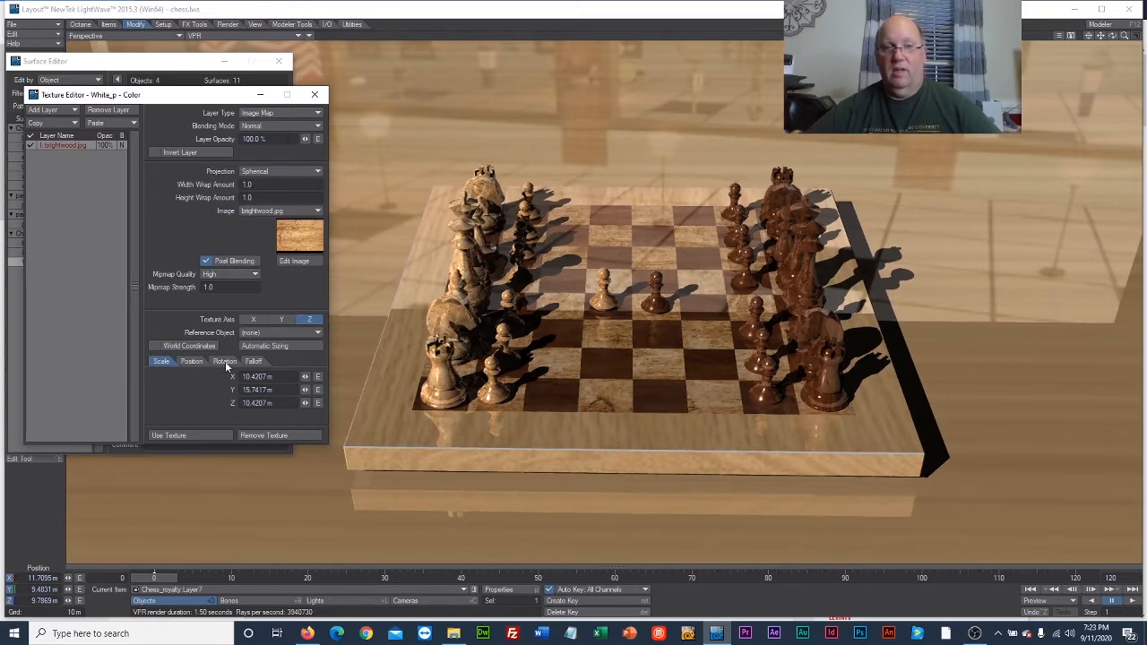
left_click(199, 433)
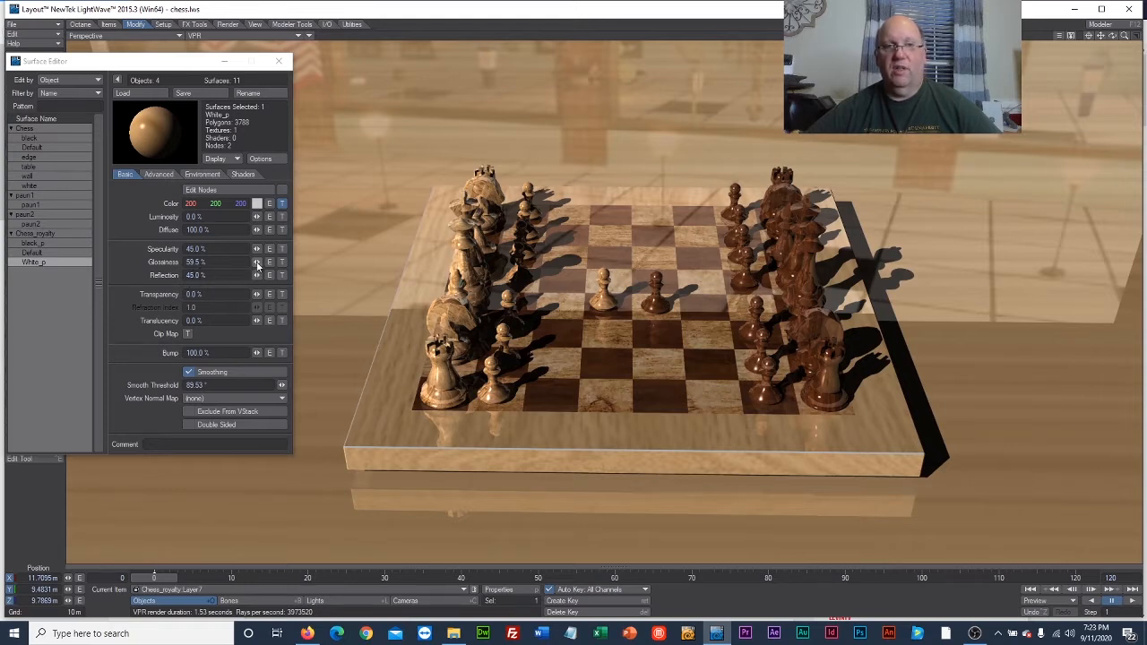
Lower the White_p surface's glossiness to 0% and its reflection to 17.5%.
left_click_drag(258, 263, 206, 263)
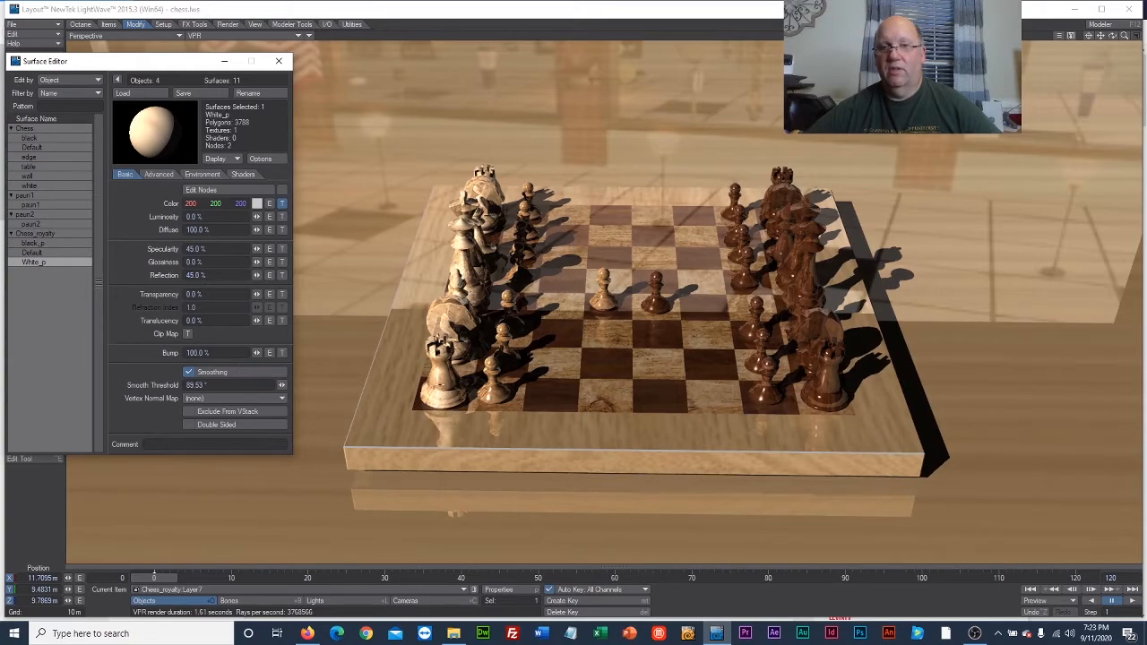
left_click_drag(257, 275, 239, 275)
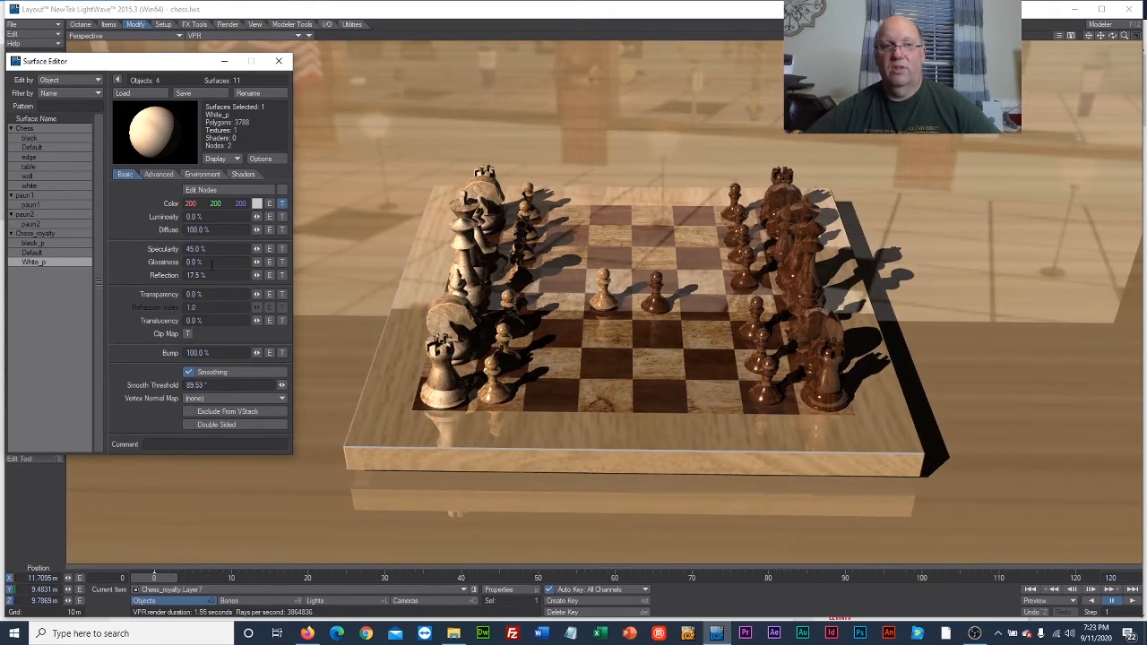
Set the black_p surface's glossiness to 0%, reflection to 12% and specularity to 40.5%.
left_click(50, 243)
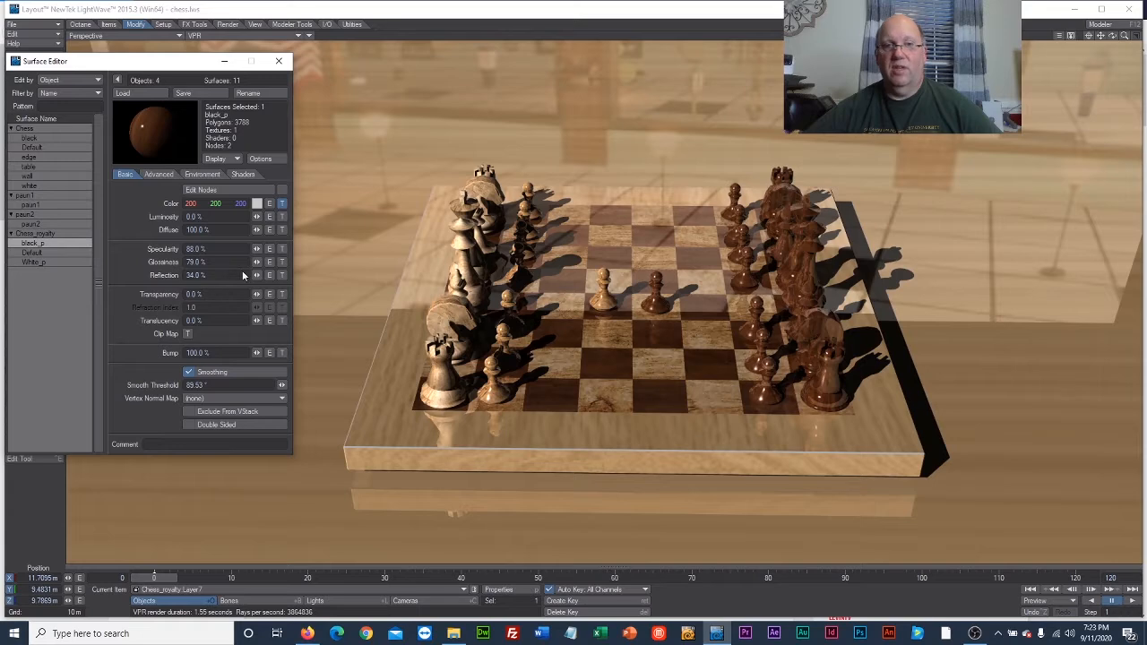
left_click_drag(257, 263, 184, 263)
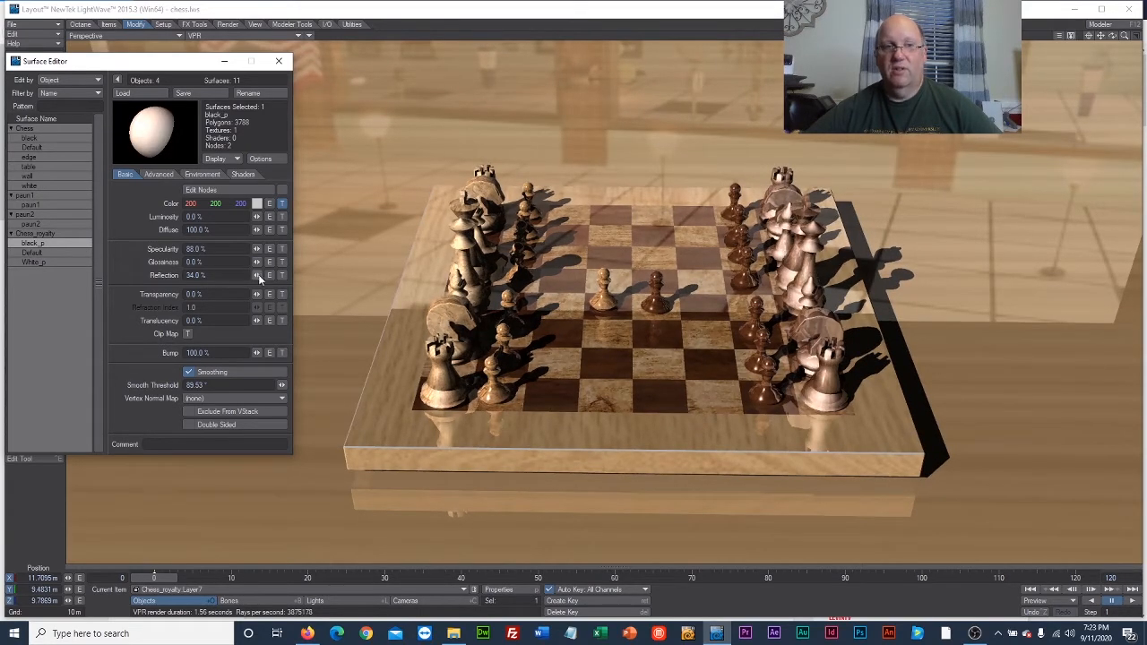
left_click_drag(255, 274, 255, 277)
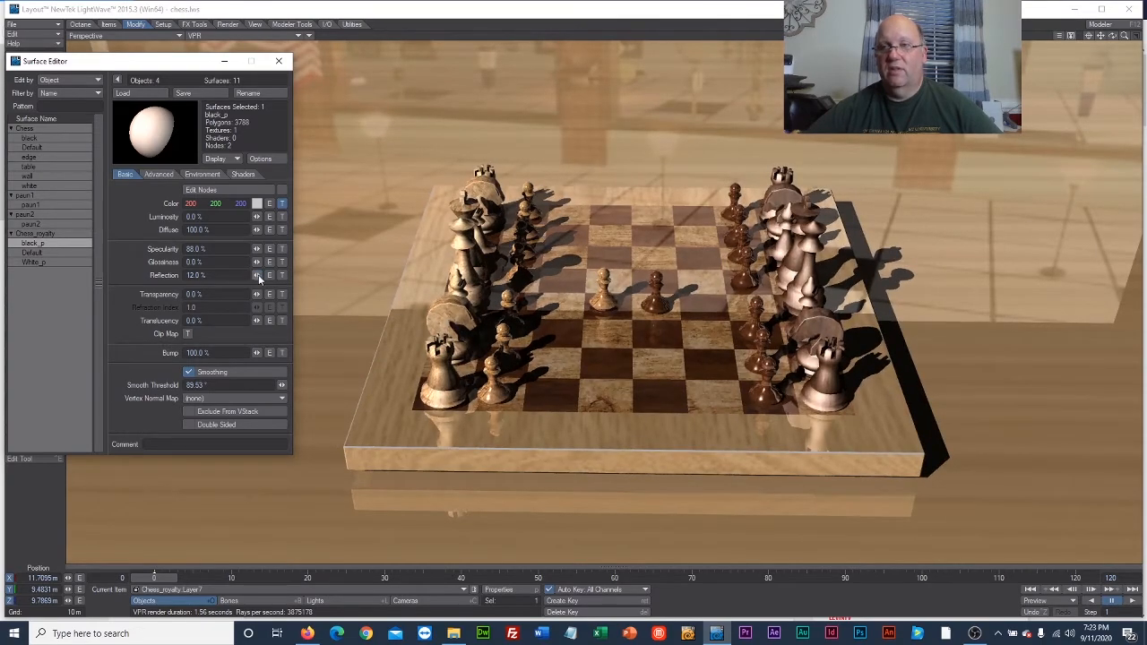
left_click_drag(256, 249, 255, 269)
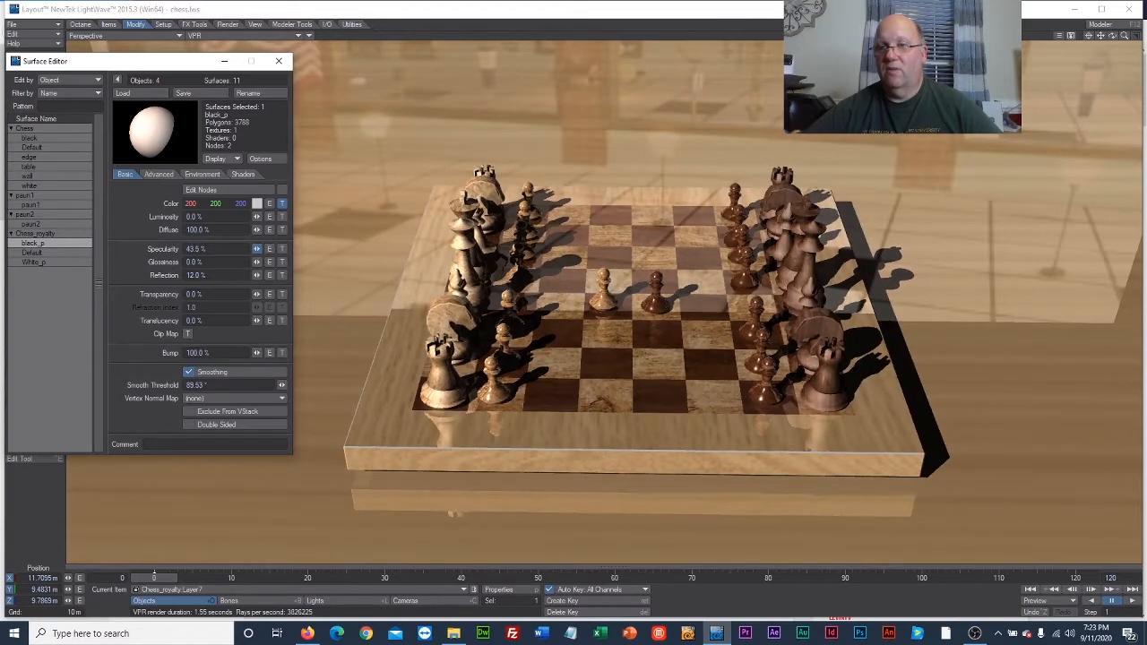
left_click_drag(256, 249, 258, 253)
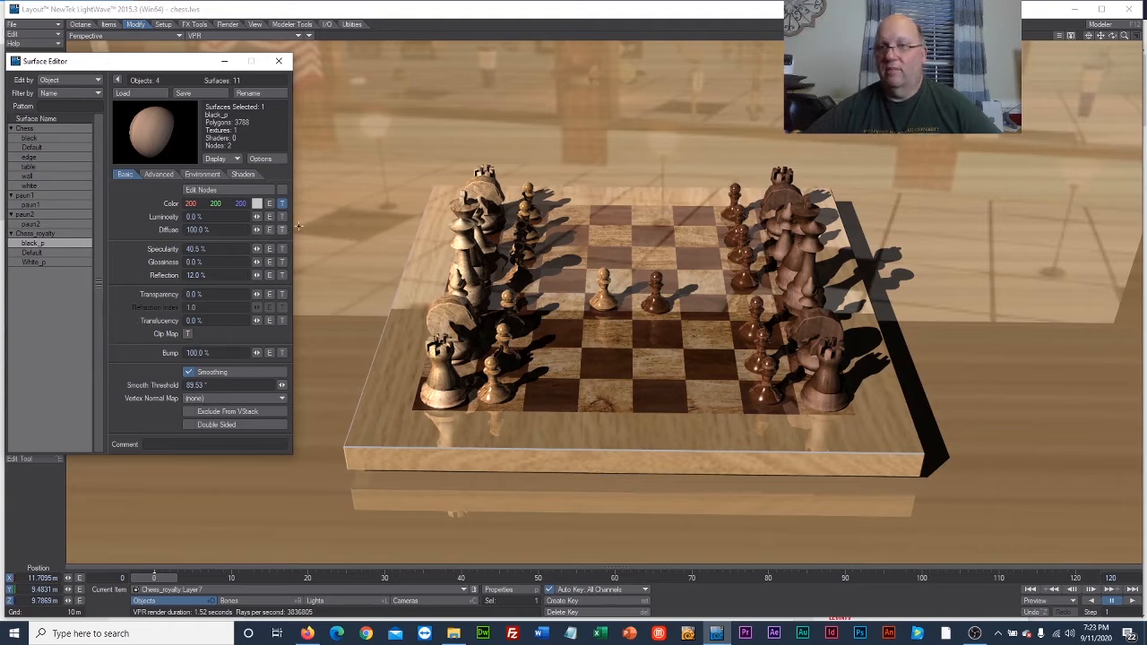
Set the black_p color texture's axis to Y, size it automatically and accept the texture.
left_click(283, 203)
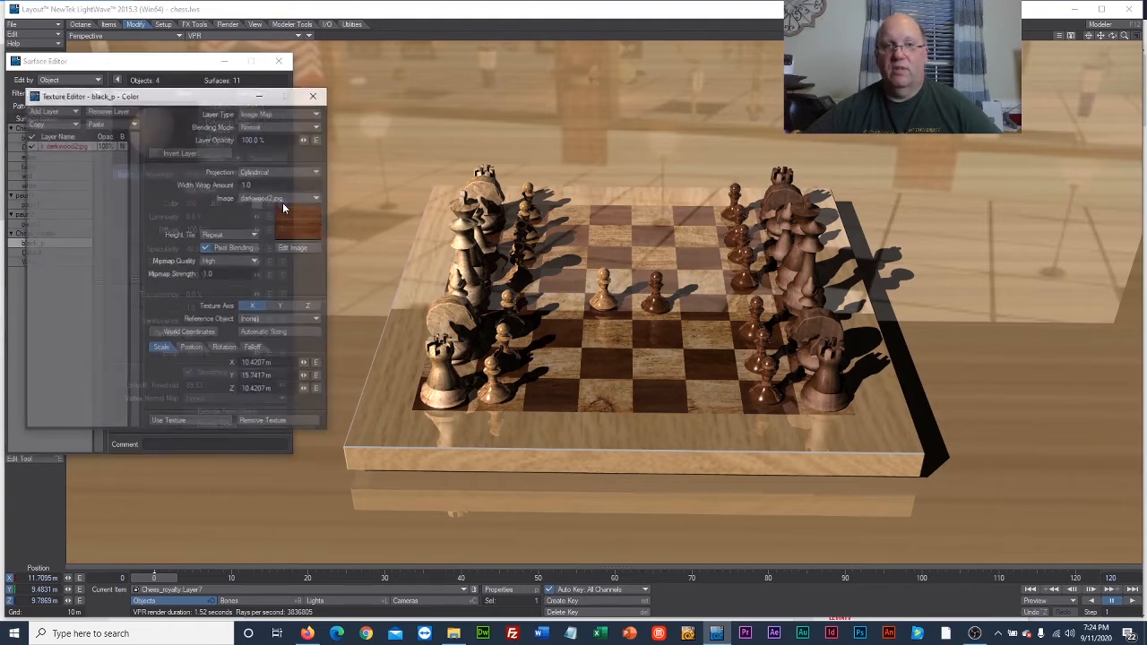
left_click(285, 307)
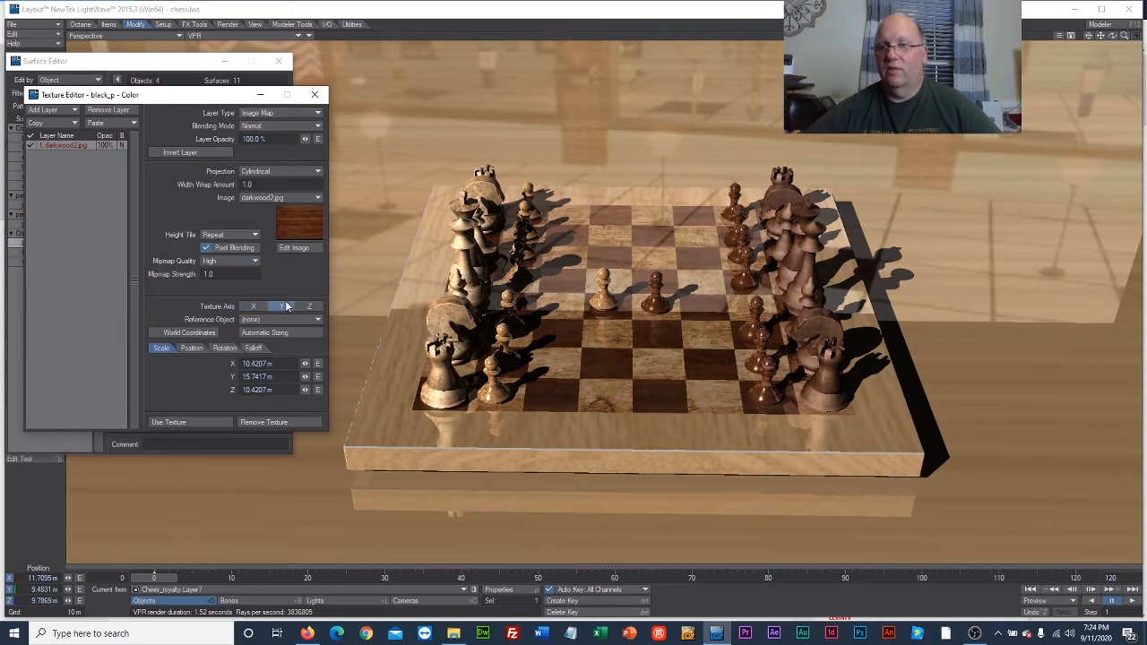
left_click(310, 306)
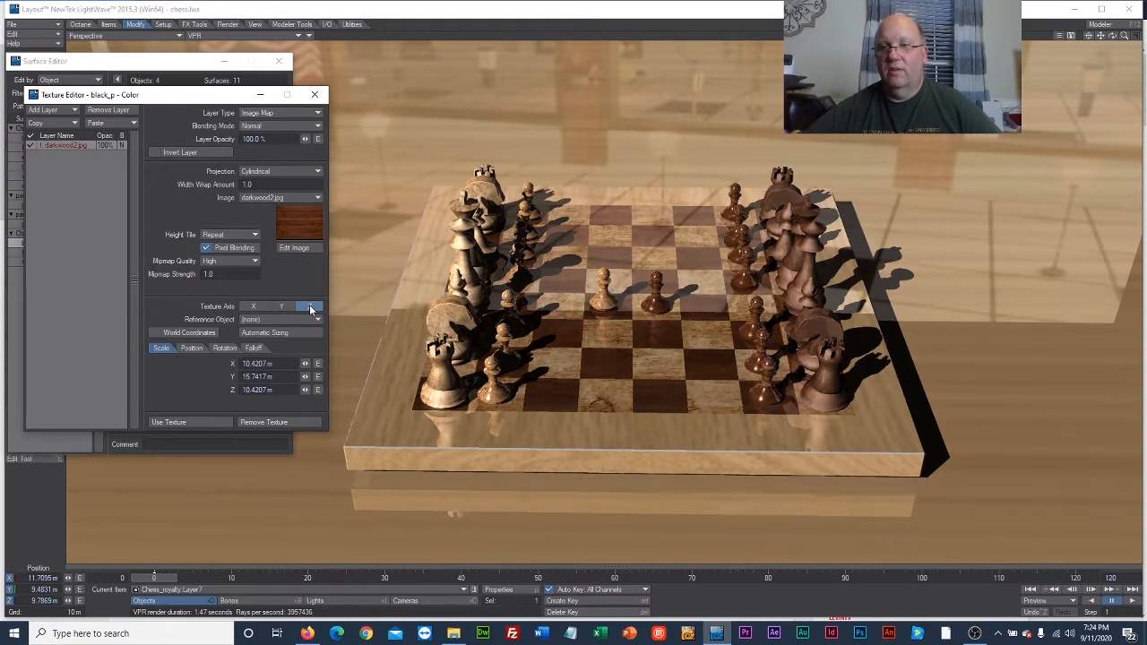
left_click(282, 307)
left_click(279, 331)
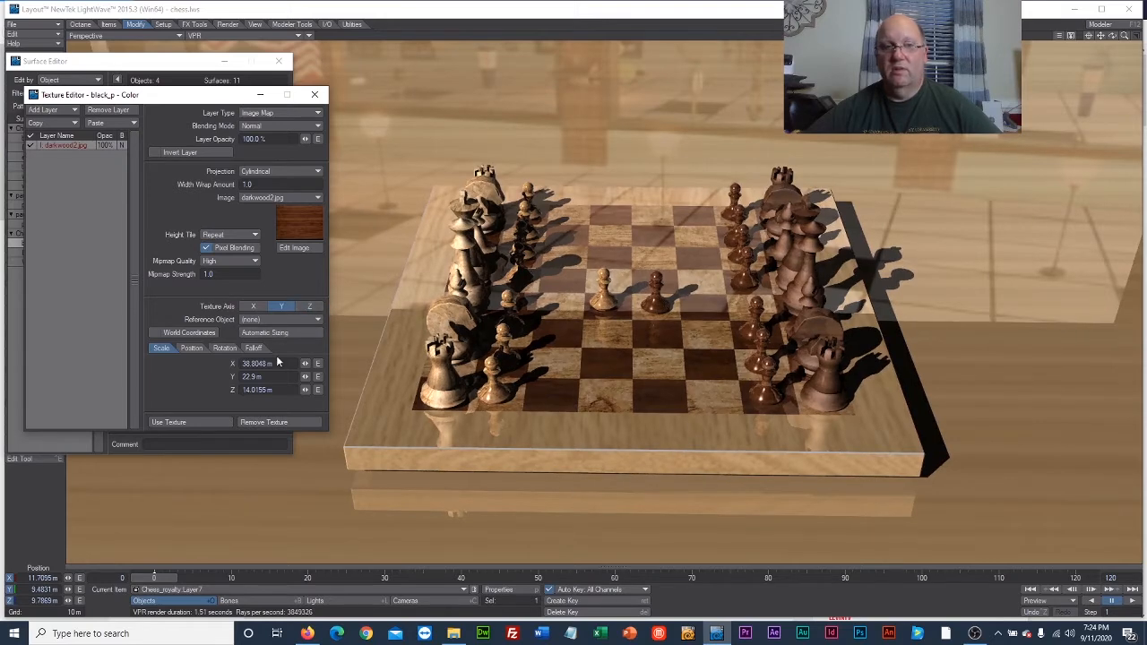
left_click(170, 422)
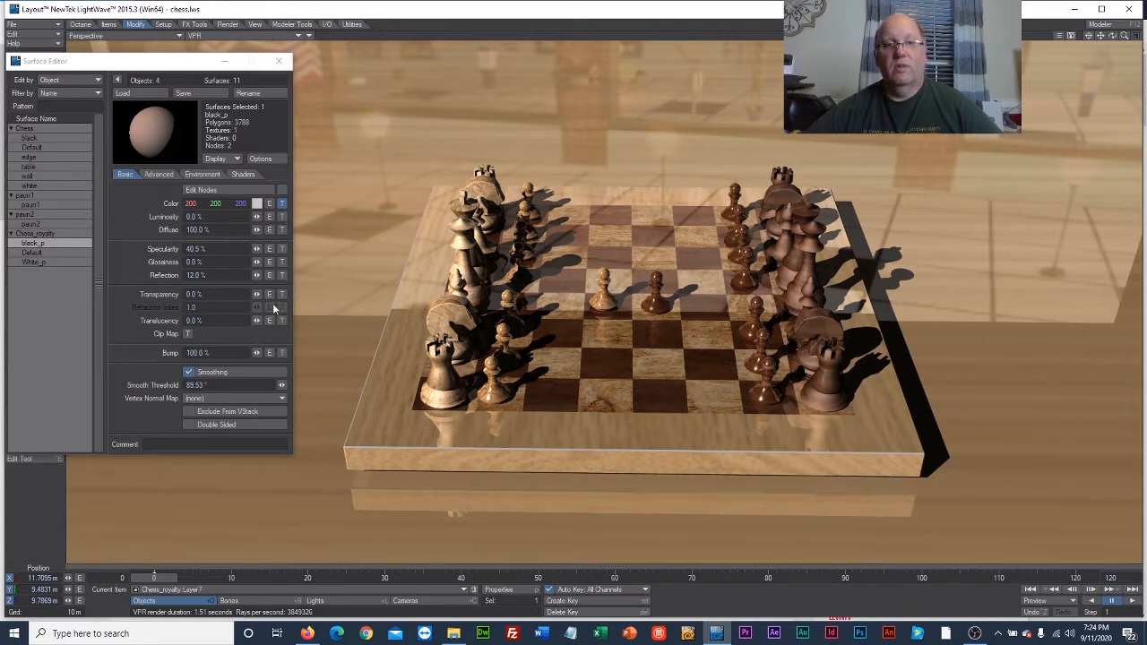
Raise the black_p surface's specularity to 66% and its glossiness to 13.5%.
left_click_drag(256, 248, 283, 248)
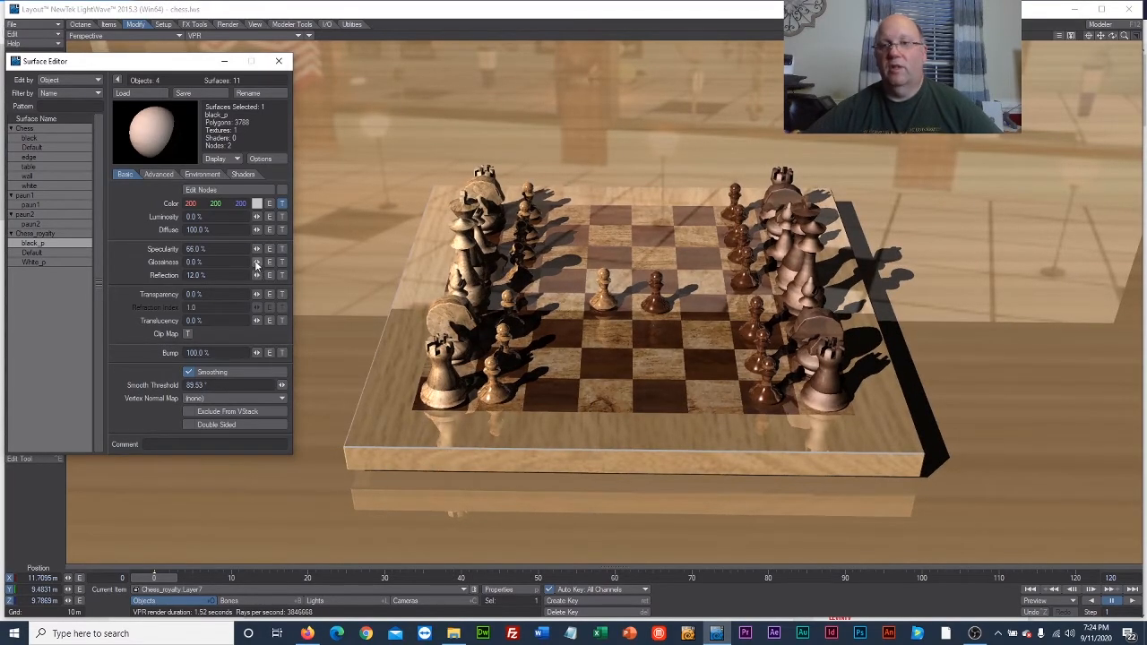
left_click_drag(257, 262, 263, 262)
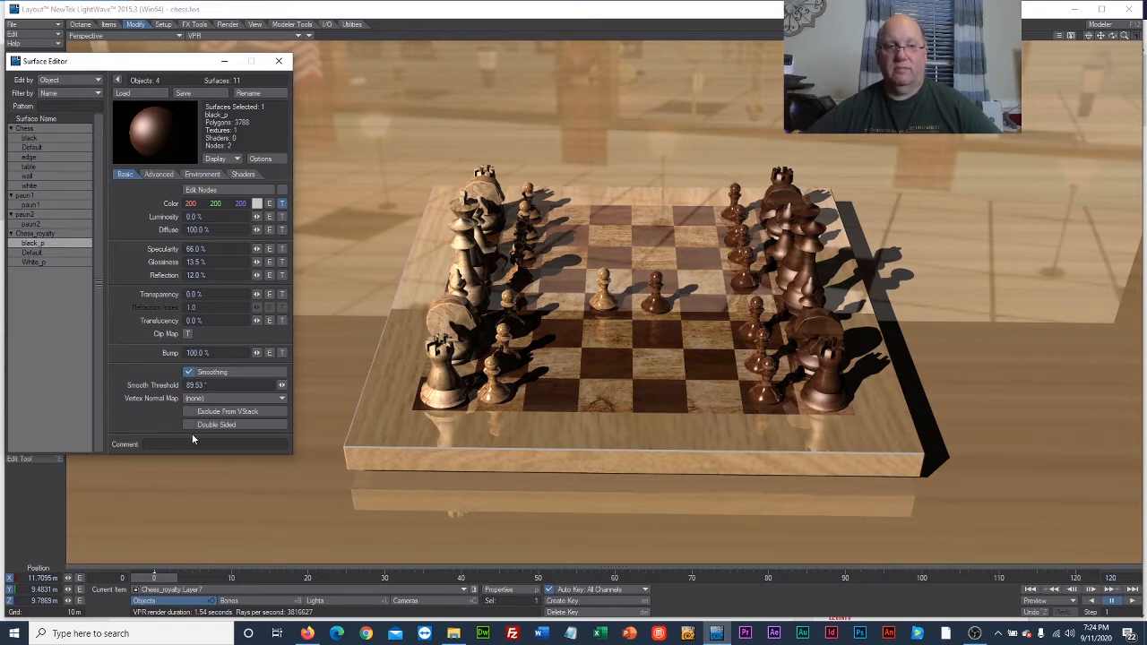
Set the paun2 surface's glossiness to 34.5%, reflection to 22.5% and diffuse to 28%.
left_click(32, 224)
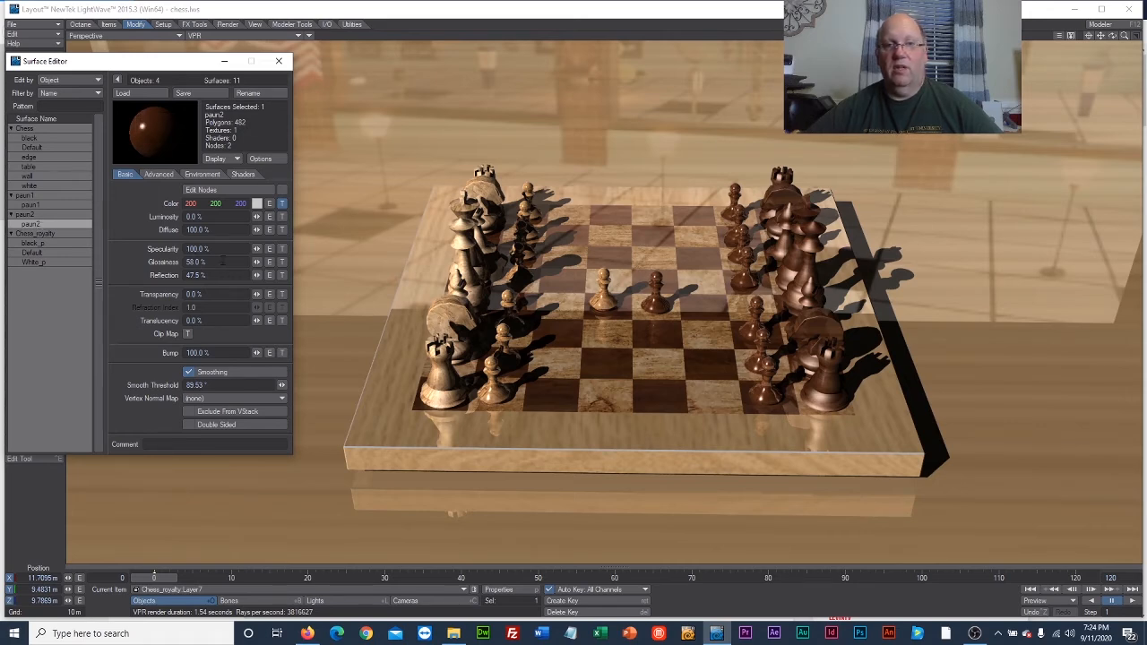
left_click_drag(256, 262, 213, 282)
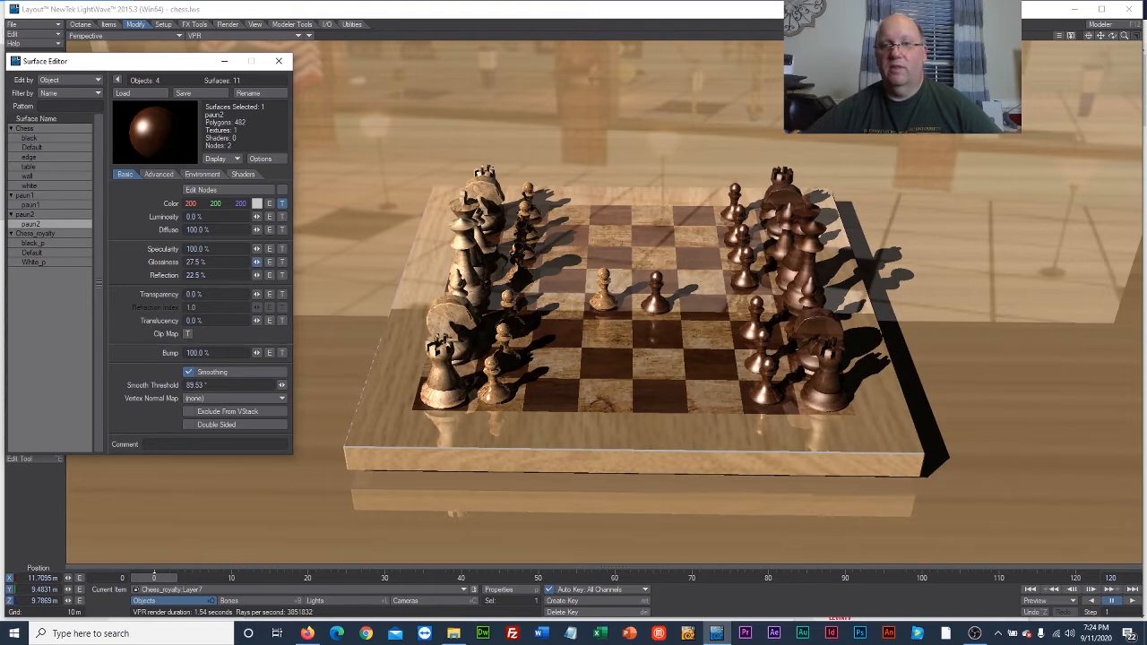
left_click_drag(256, 262, 251, 230)
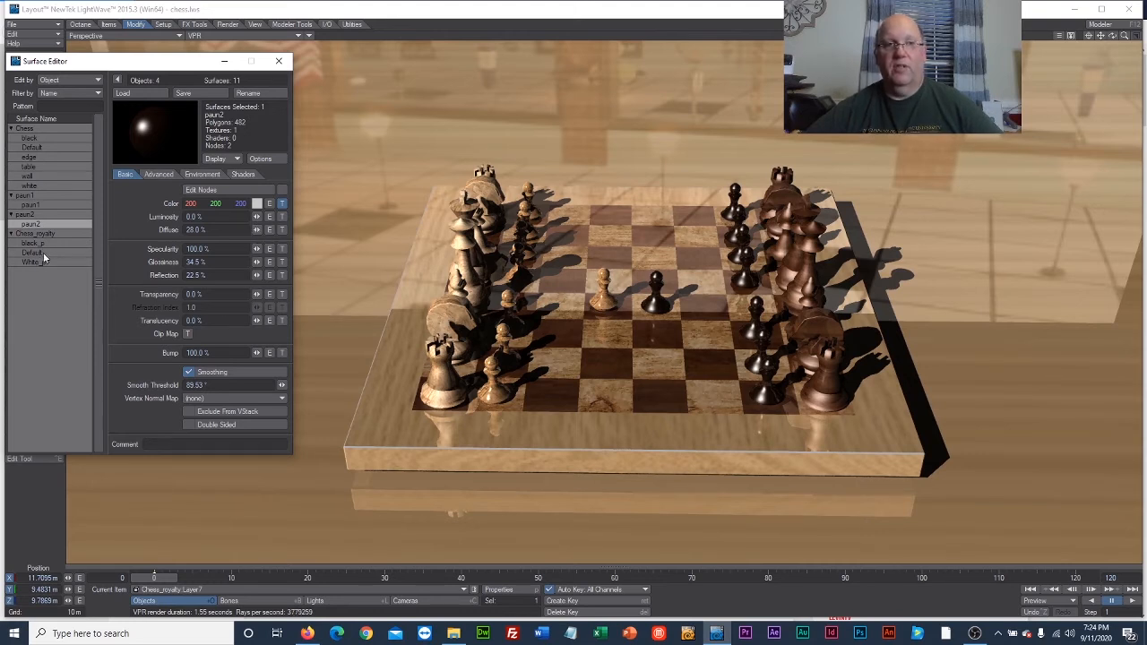
Set the paun1 surface's glossiness to 30% and its reflection to 17%.
left_click(36, 205)
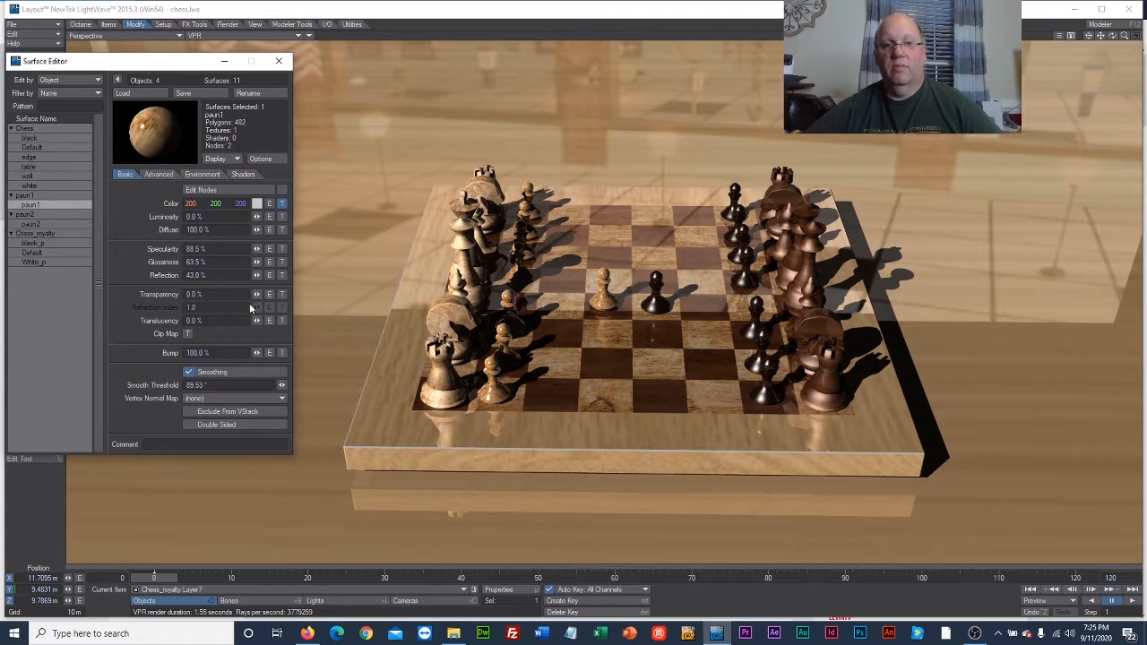
left_click_drag(257, 262, 199, 261)
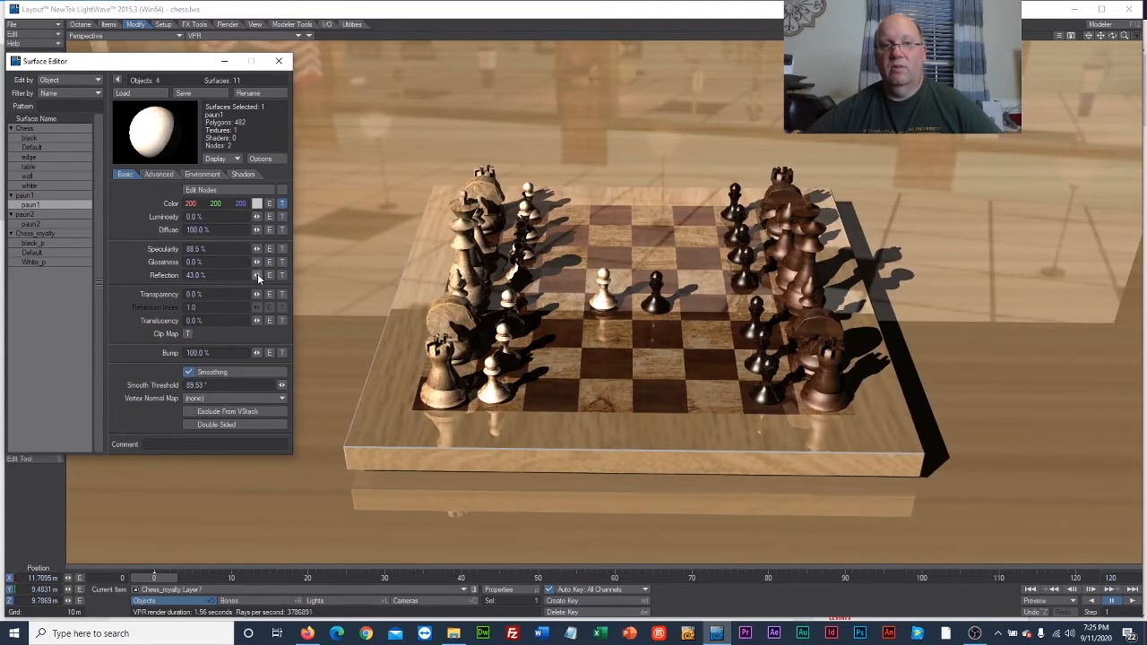
left_click_drag(257, 275, 283, 263)
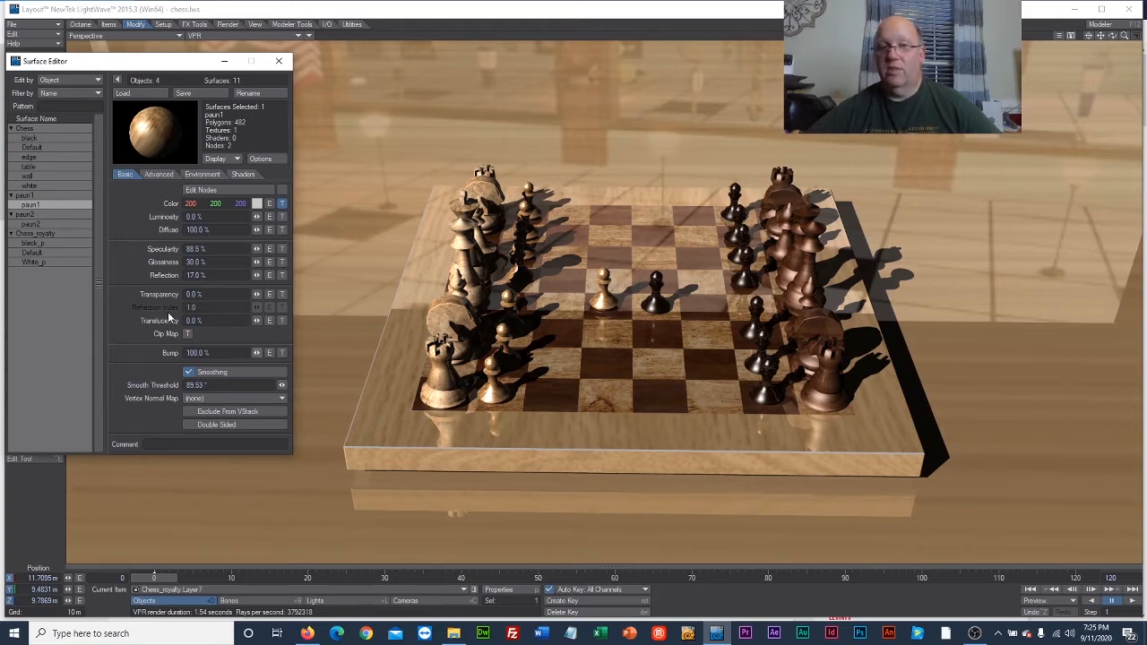
Switch the table surface's color texture image to white_marble.jpg with the texture axis on Y, and accept the texture.
left_click(42, 167)
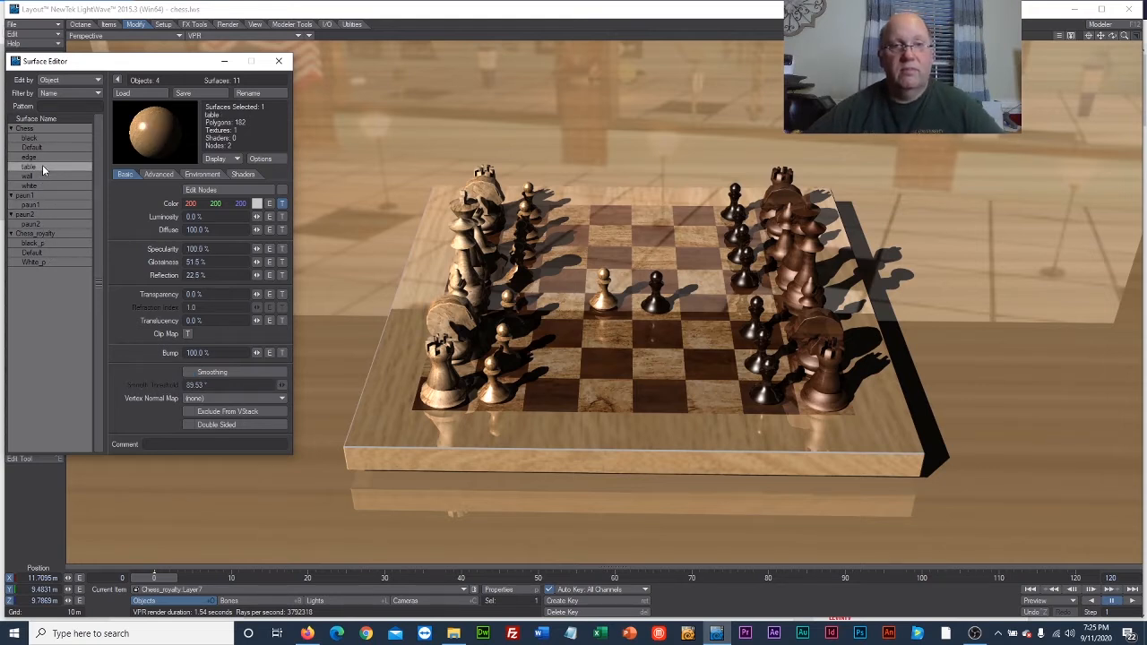
left_click(282, 203)
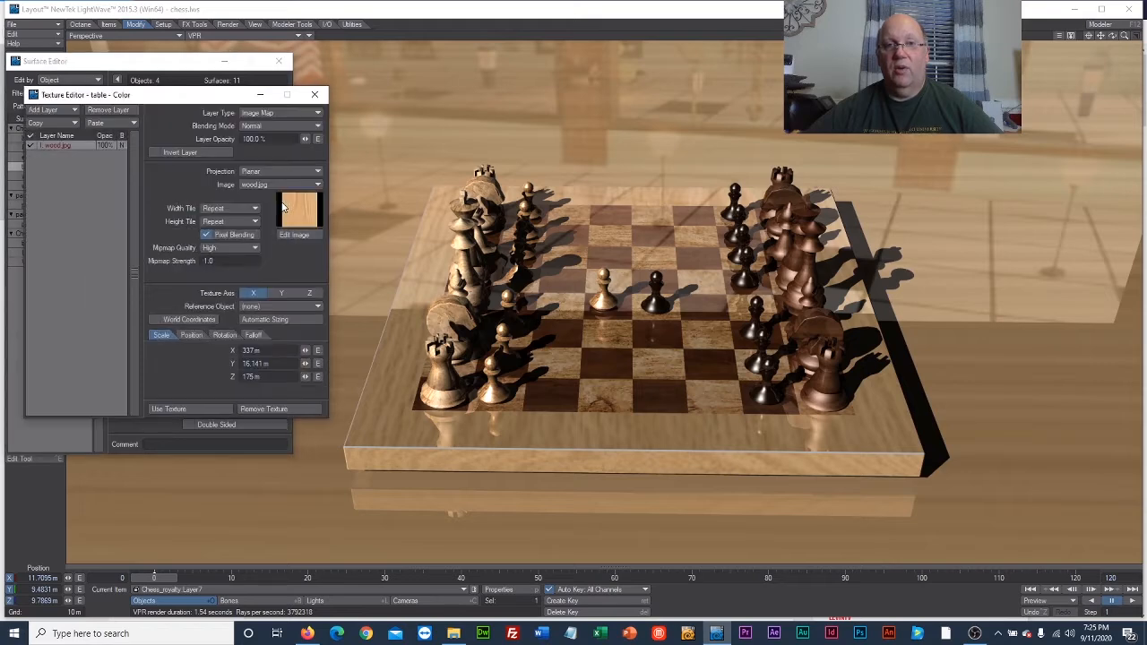
left_click(283, 184)
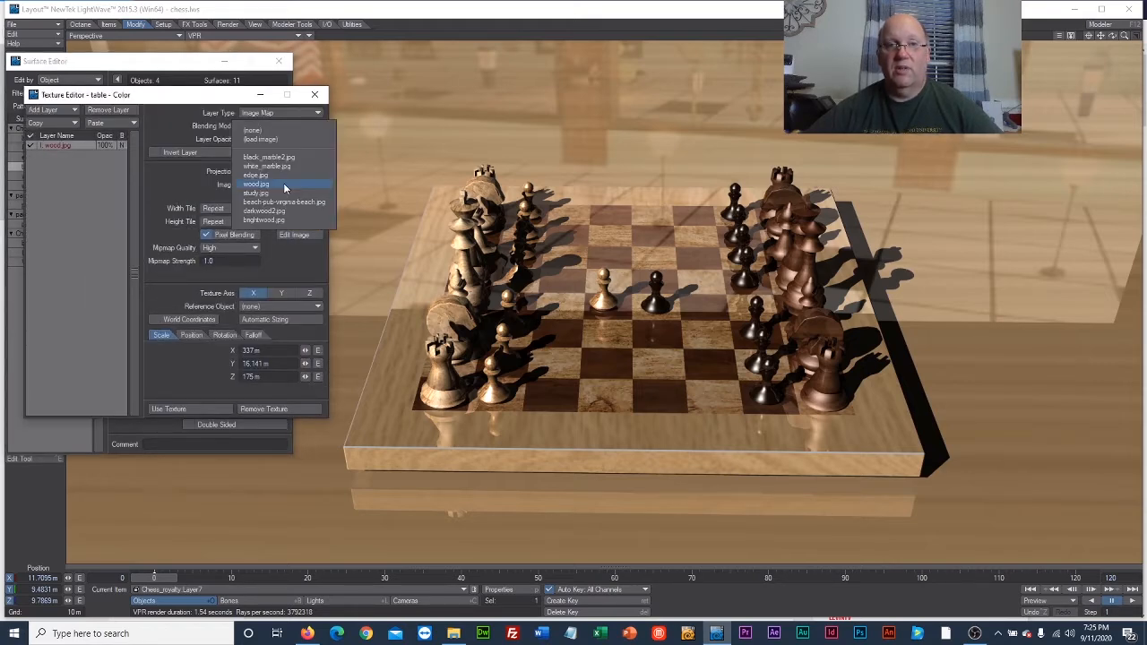
left_click(281, 166)
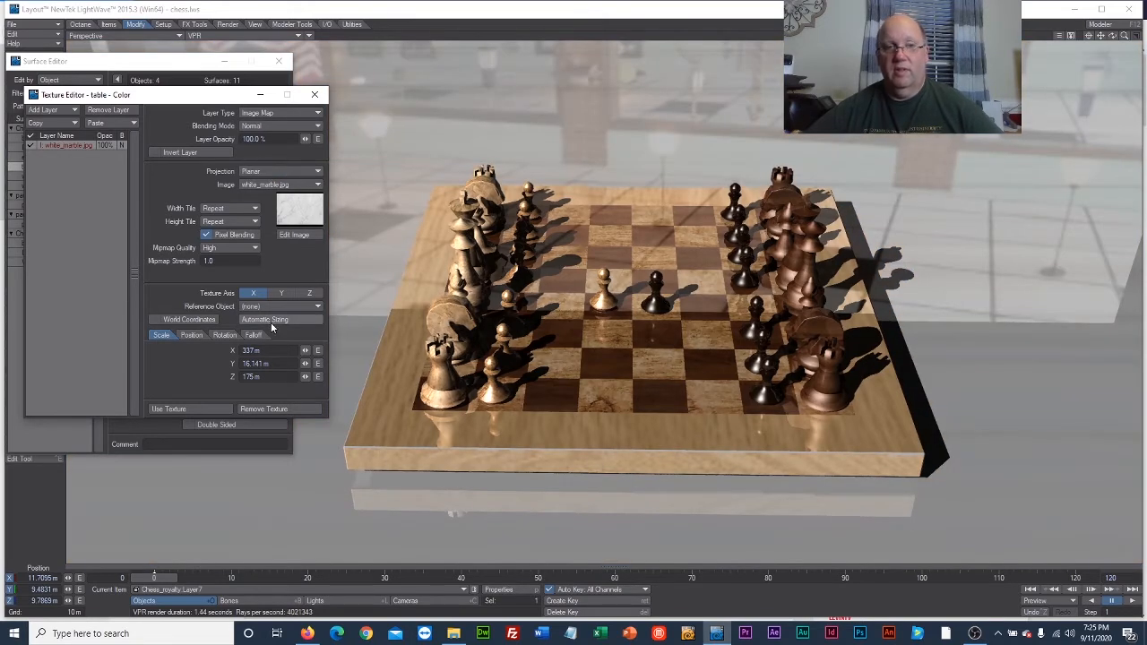
left_click(278, 294)
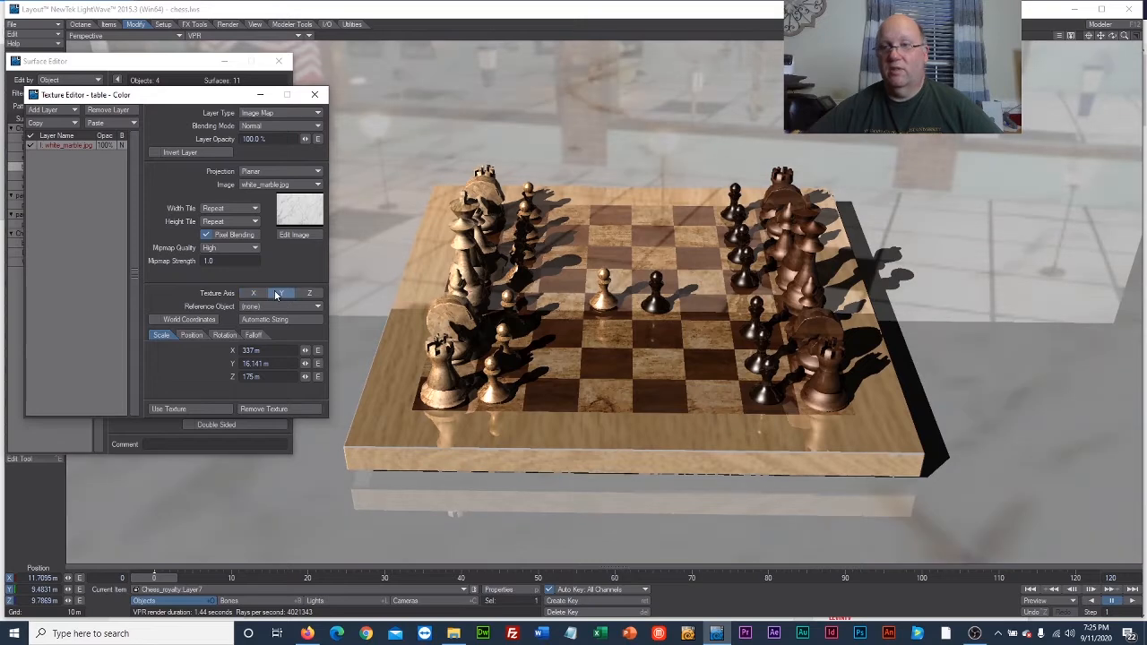
left_click(309, 294)
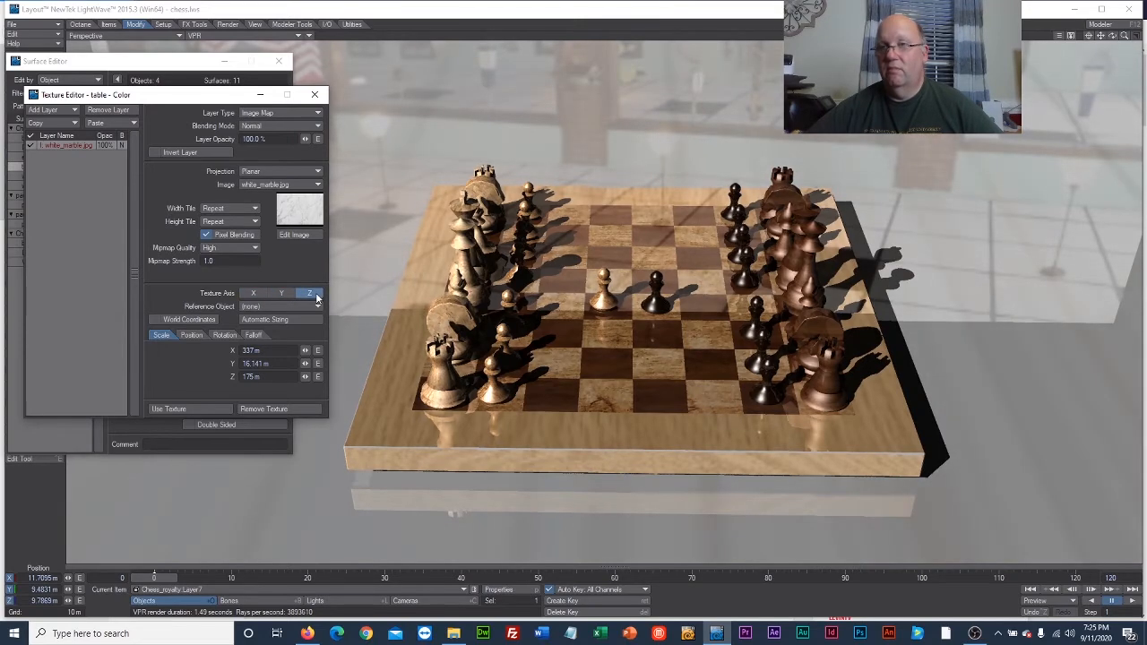
left_click(282, 294)
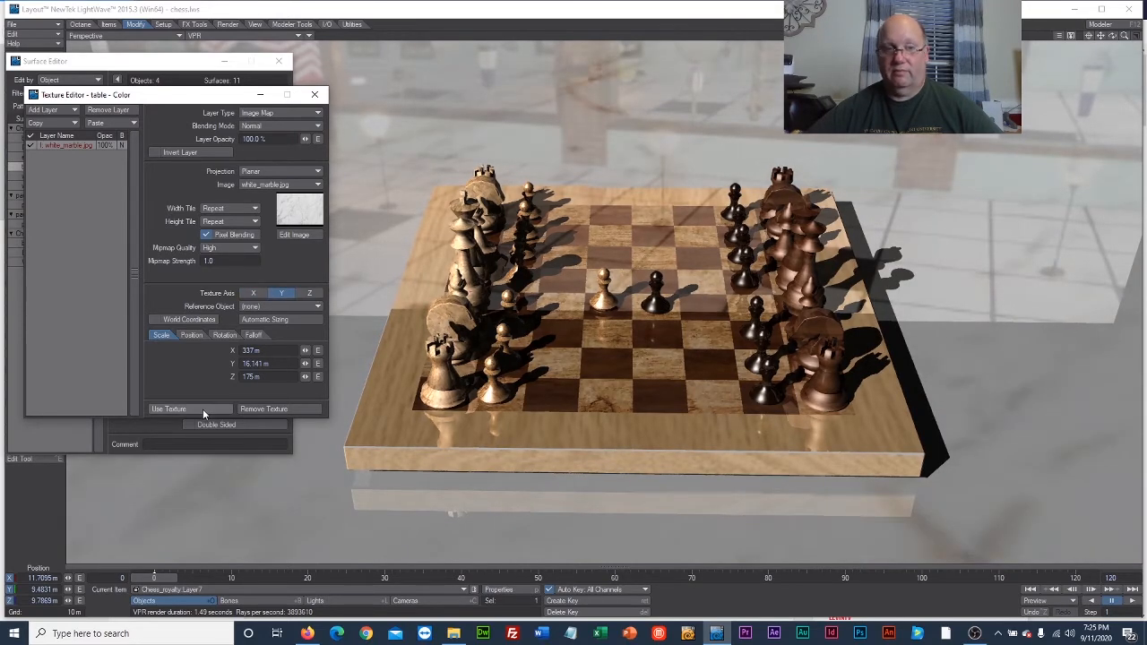
left_click(168, 408)
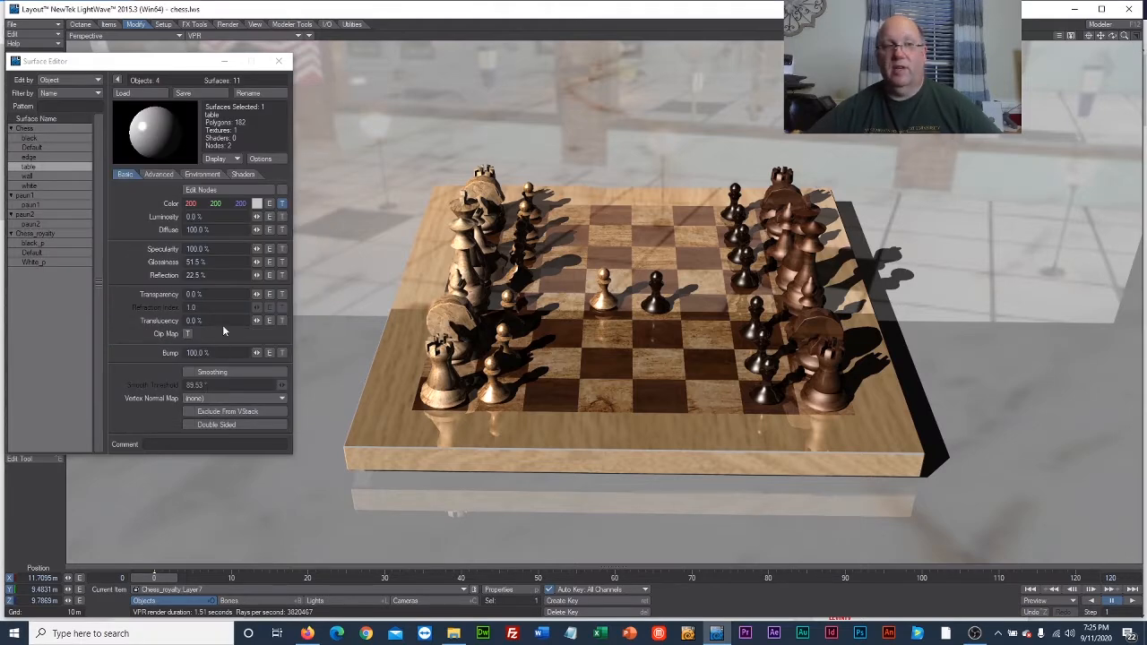
Close the Surface Editor and switch the viewport from Perspective to the camera view.
left_click(278, 61)
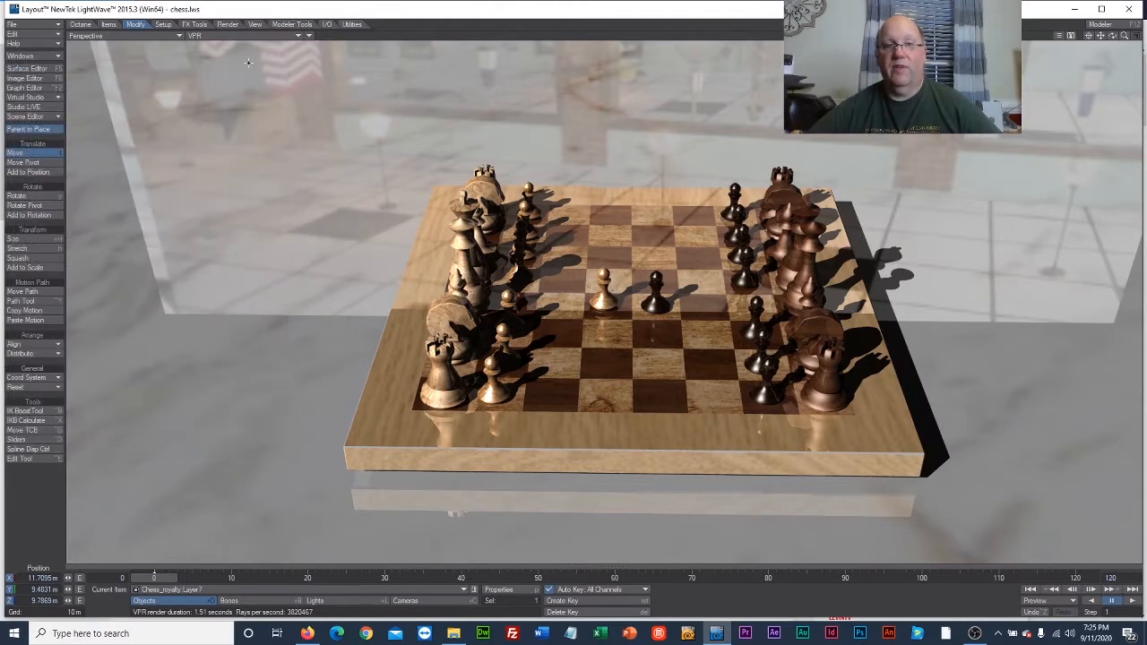
left_click(115, 37)
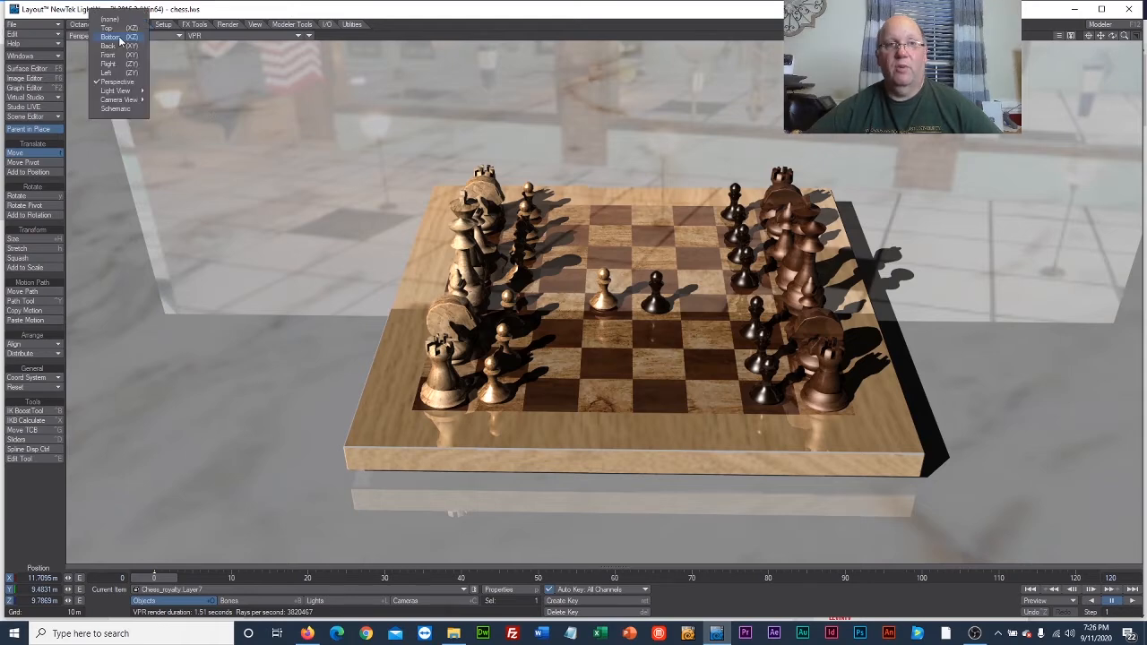
mouse_move(119, 101)
left_click(165, 118)
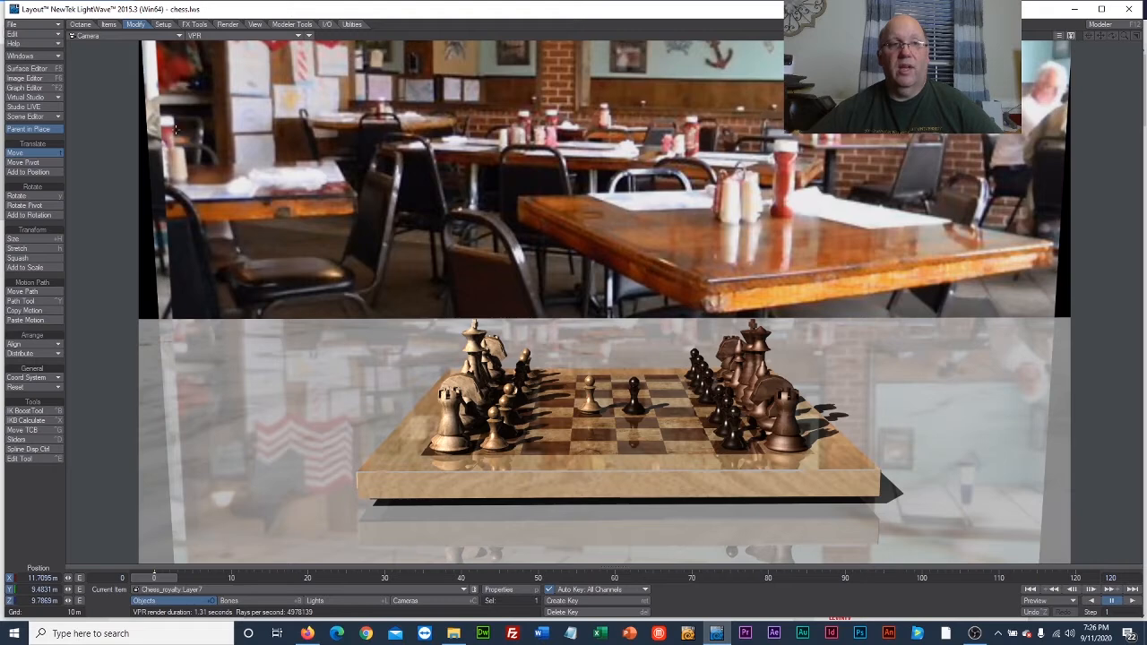
Select the camera and move it closer to the chessboard, to about X 0.66 m and Z -76.3 m.
left_click(405, 601)
left_click_drag(200, 247, 230, 267)
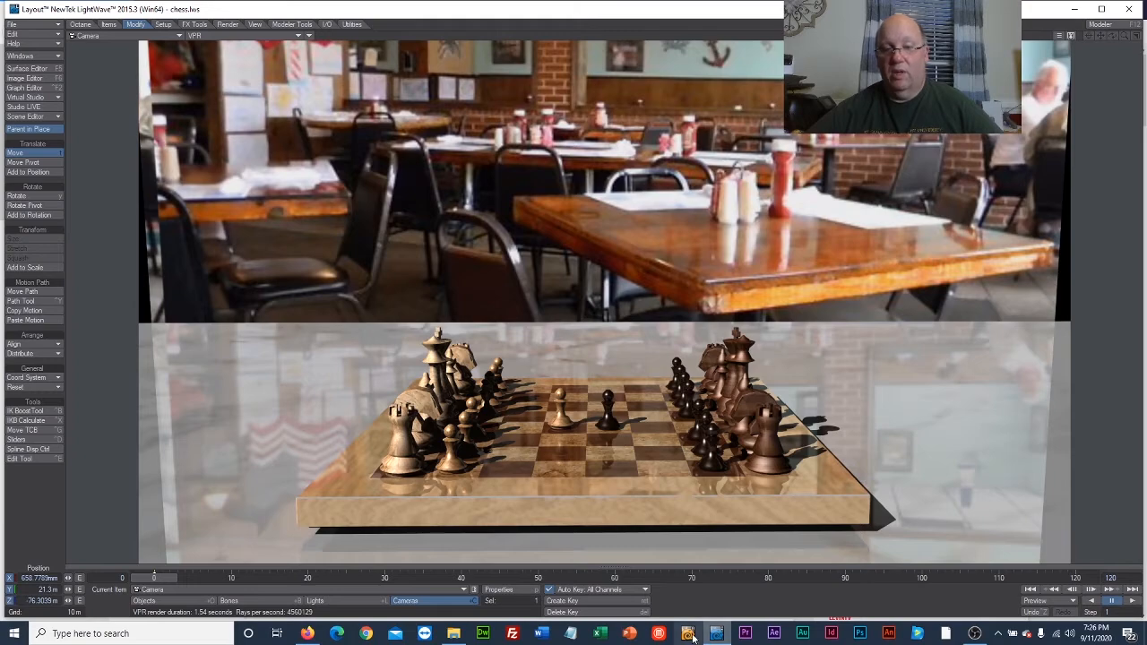
Switch to Modeler, select the wall's polygons and move the wall closer to the table in the top view.
left_click(687, 634)
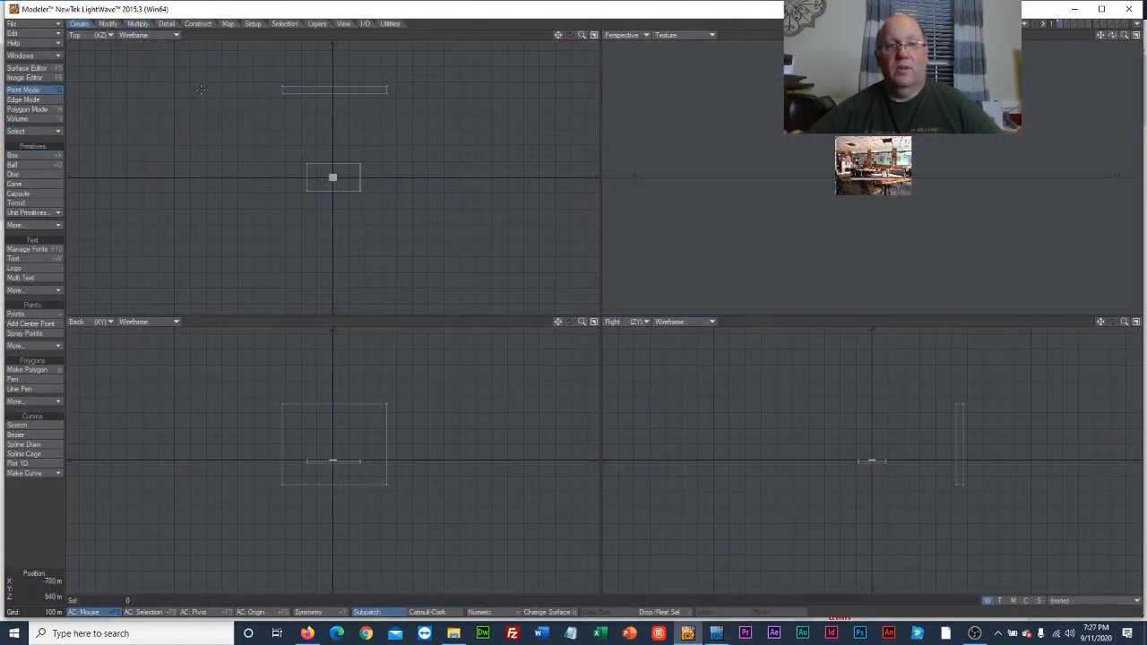
left_click(34, 110)
mouse_move(240, 63)
right_mouse_down()
mouse_move(440, 86)
mouse_move(222, 74)
right_mouse_up()
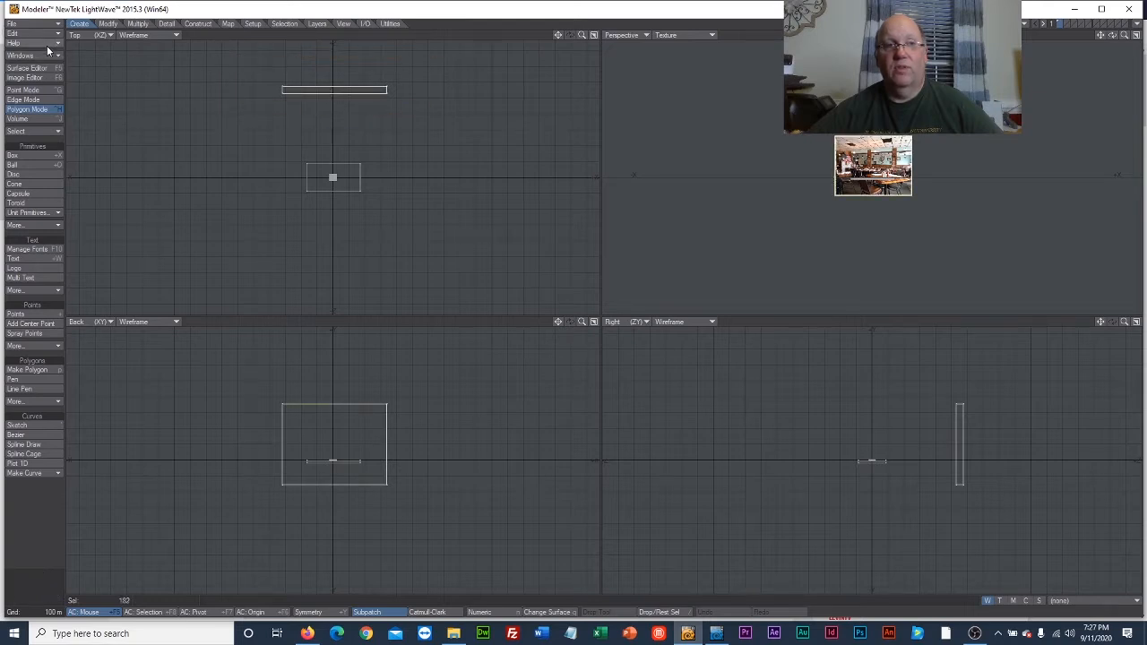
left_click(108, 24)
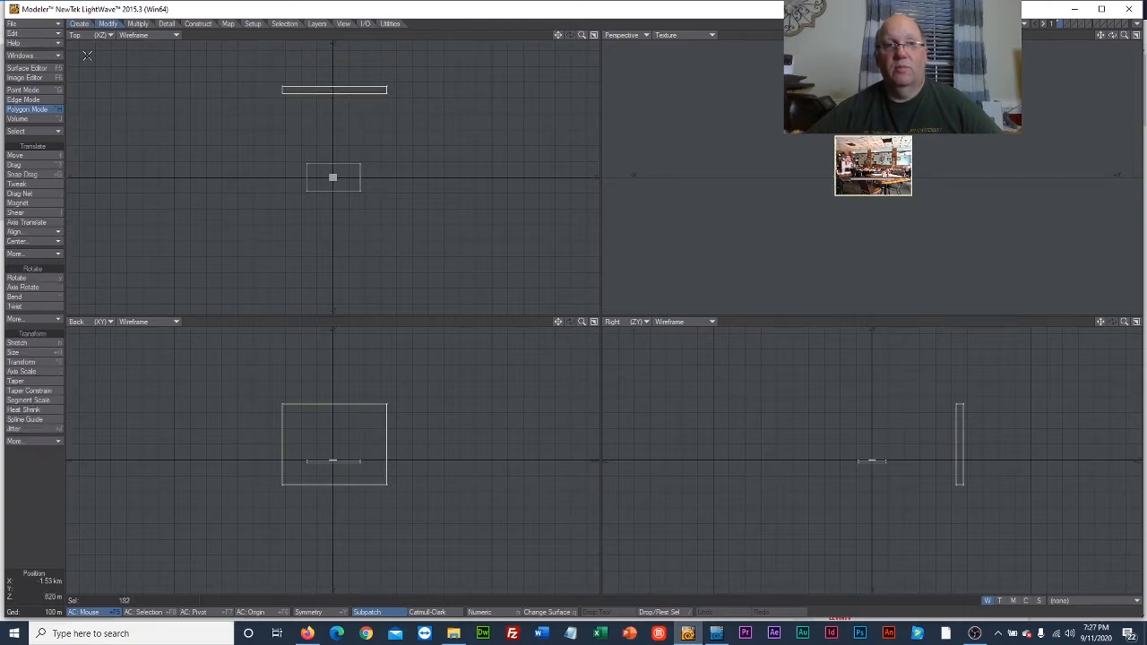
left_click(27, 155)
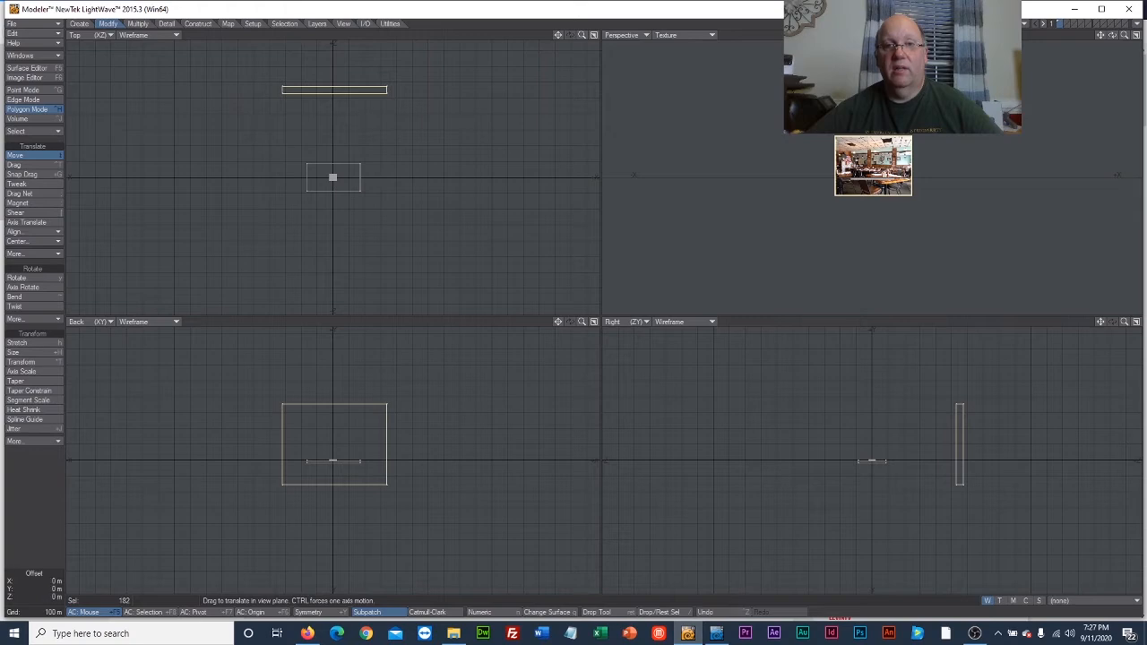
left_click_drag(366, 111, 363, 138)
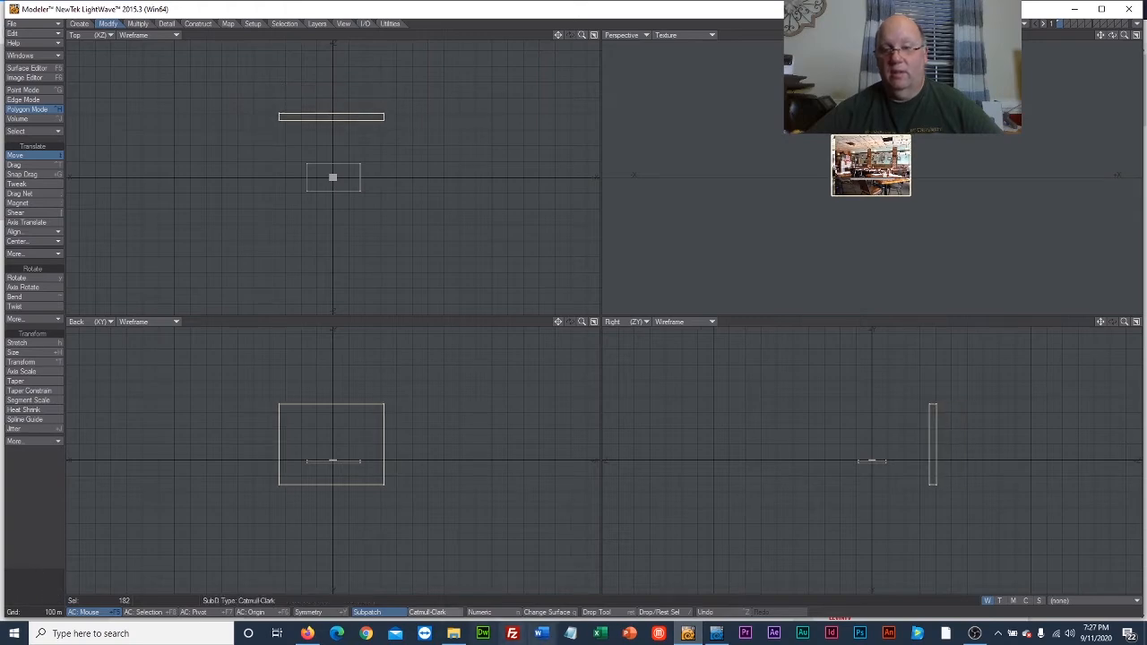
Switch back to Layout, move the camera to about X -0.68 m and Z -82.6 m, and render the current frame.
left_click(719, 638)
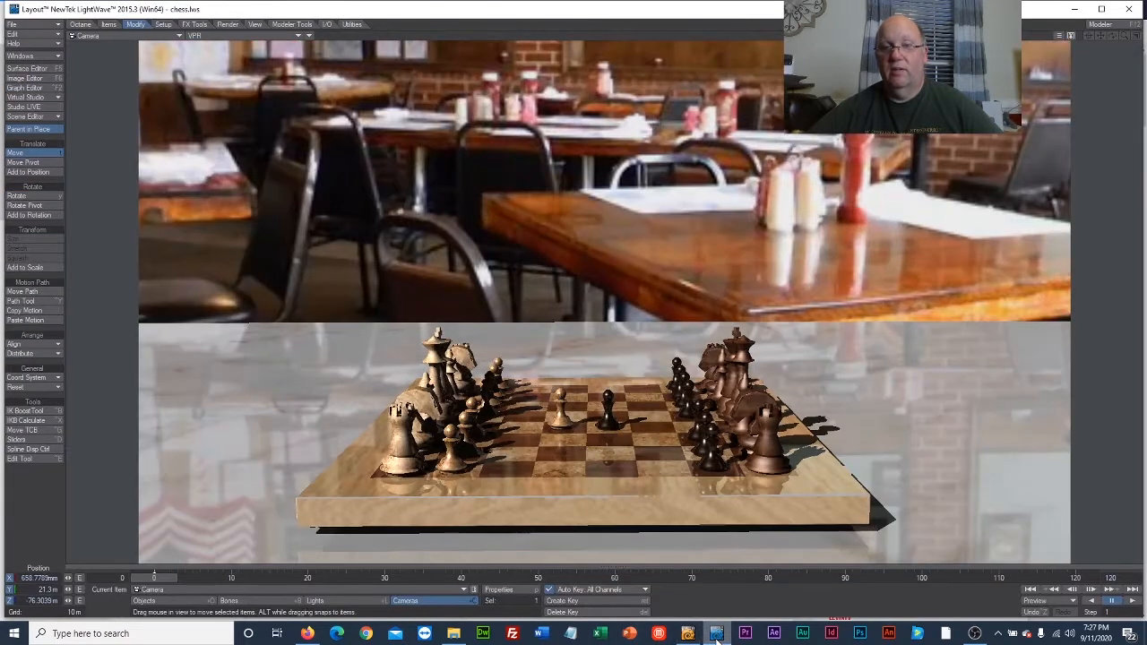
left_click_drag(591, 260, 595, 257)
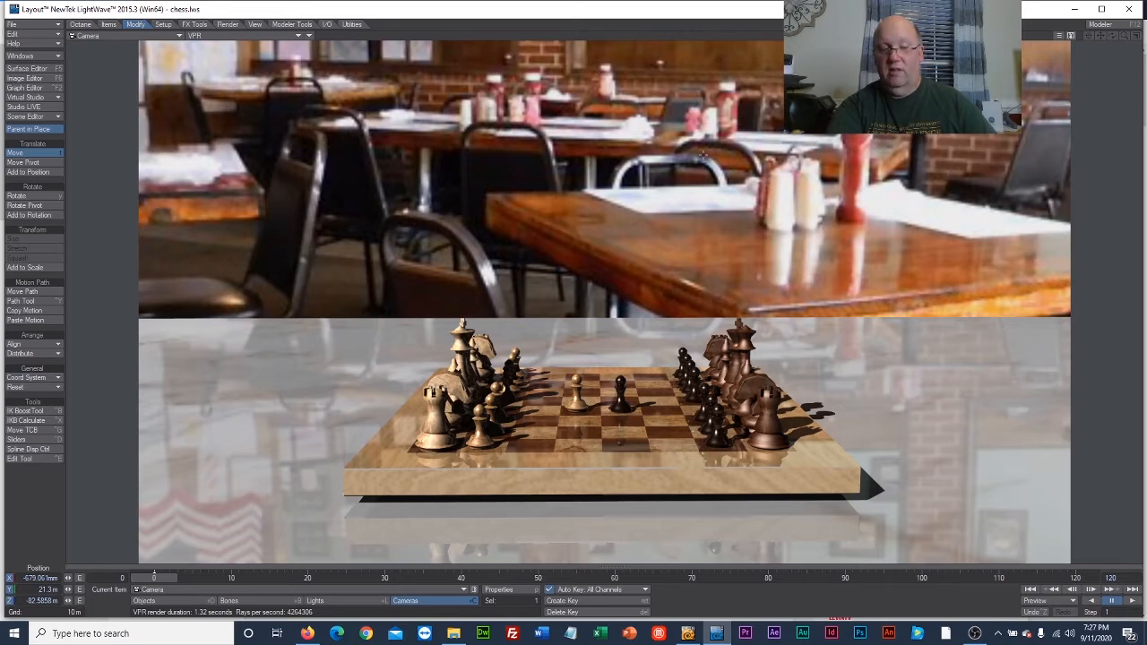
key("F9")
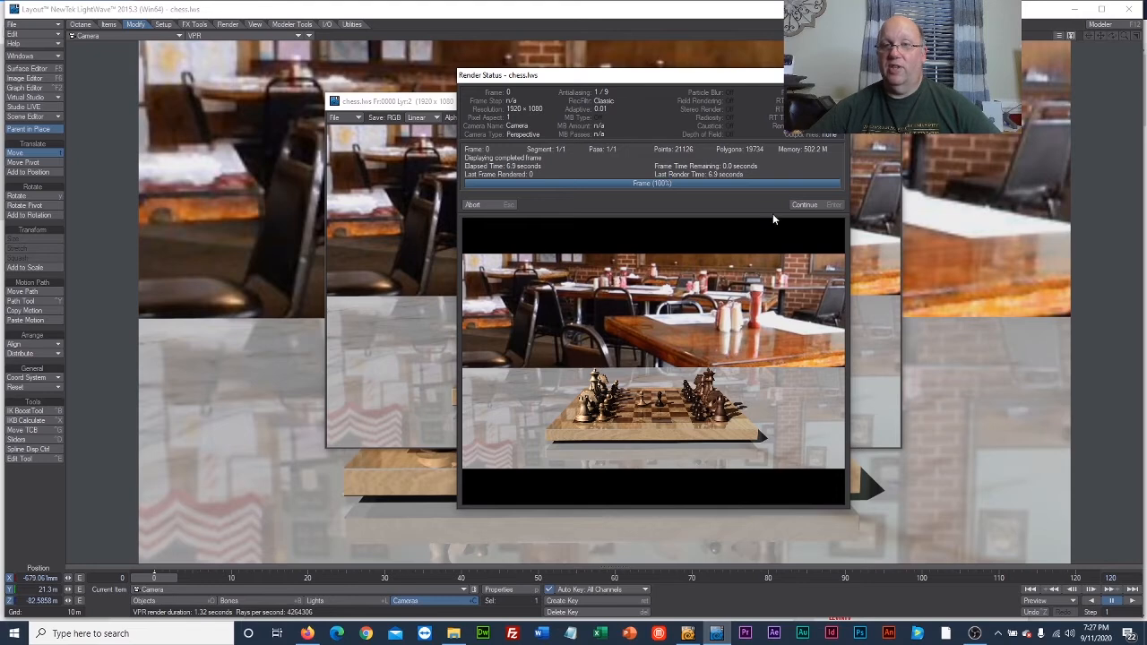
left_click(804, 206)
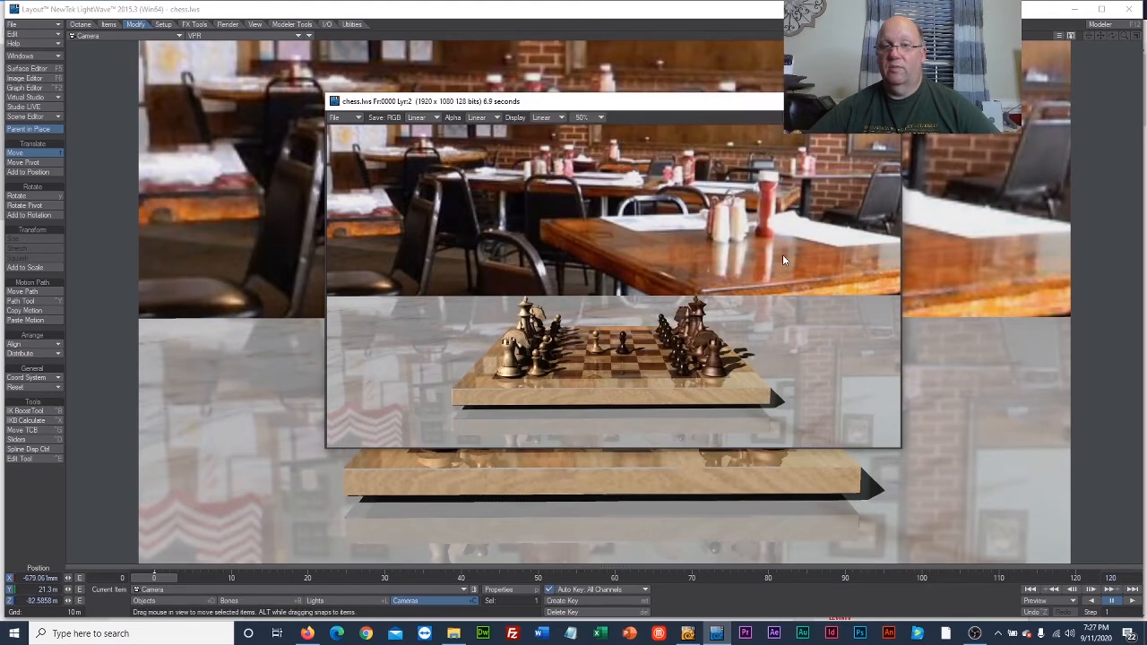
Save the render as a 24-bit PNG named casual in the week5 exports folder, and close the render window.
left_click(335, 118)
mouse_move(357, 120)
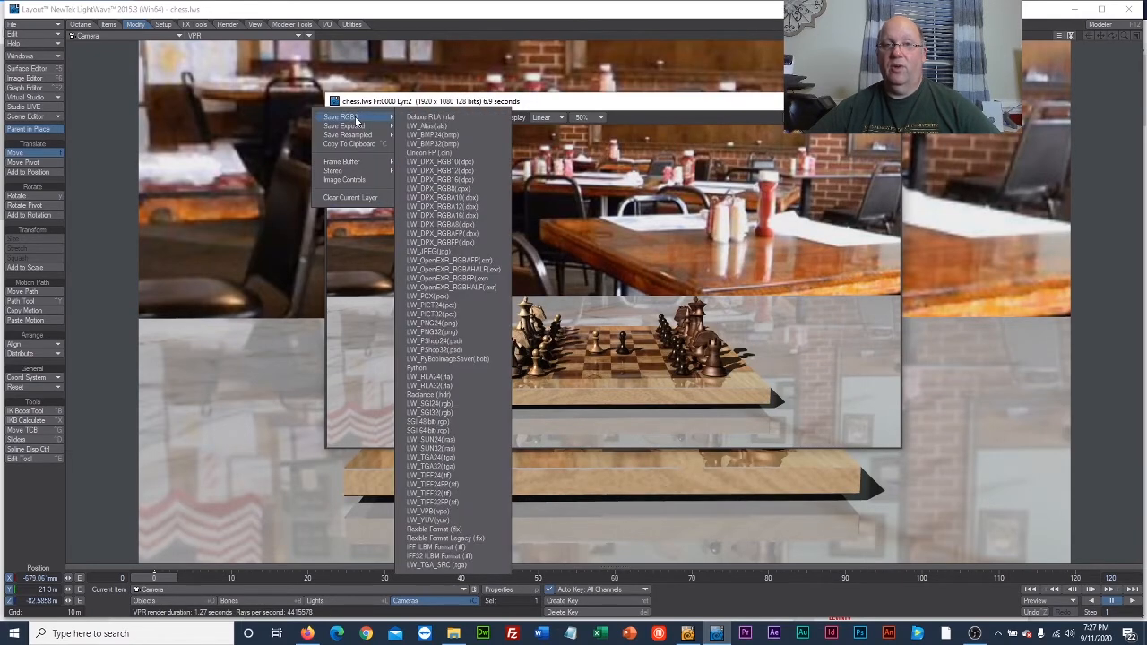
left_click(453, 324)
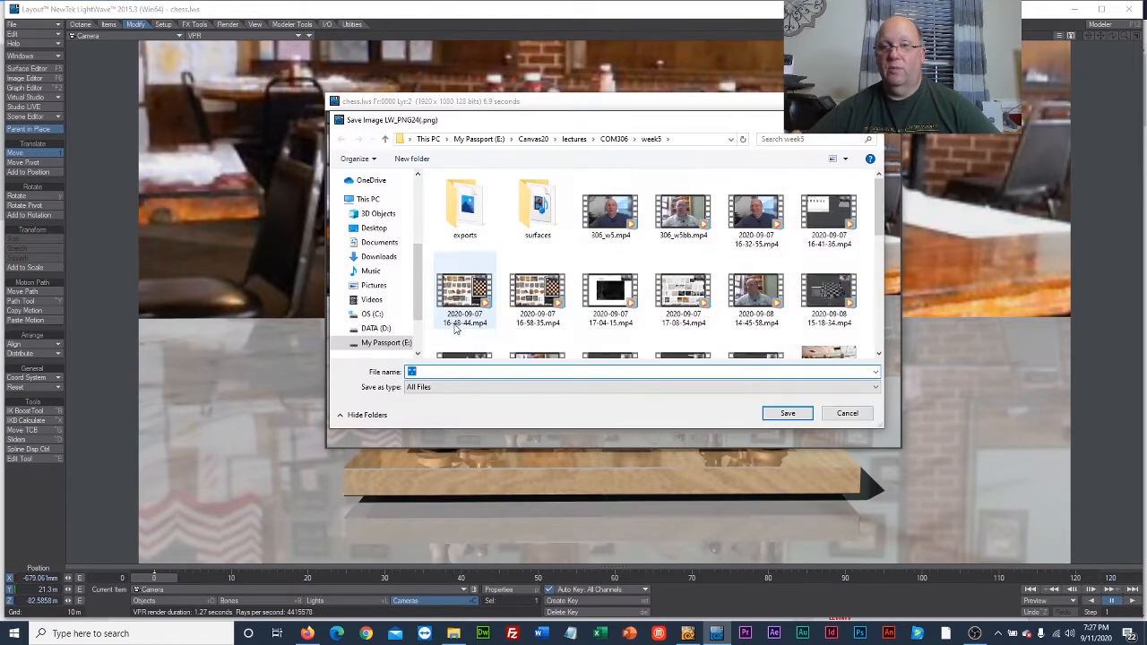
double_click(464, 211)
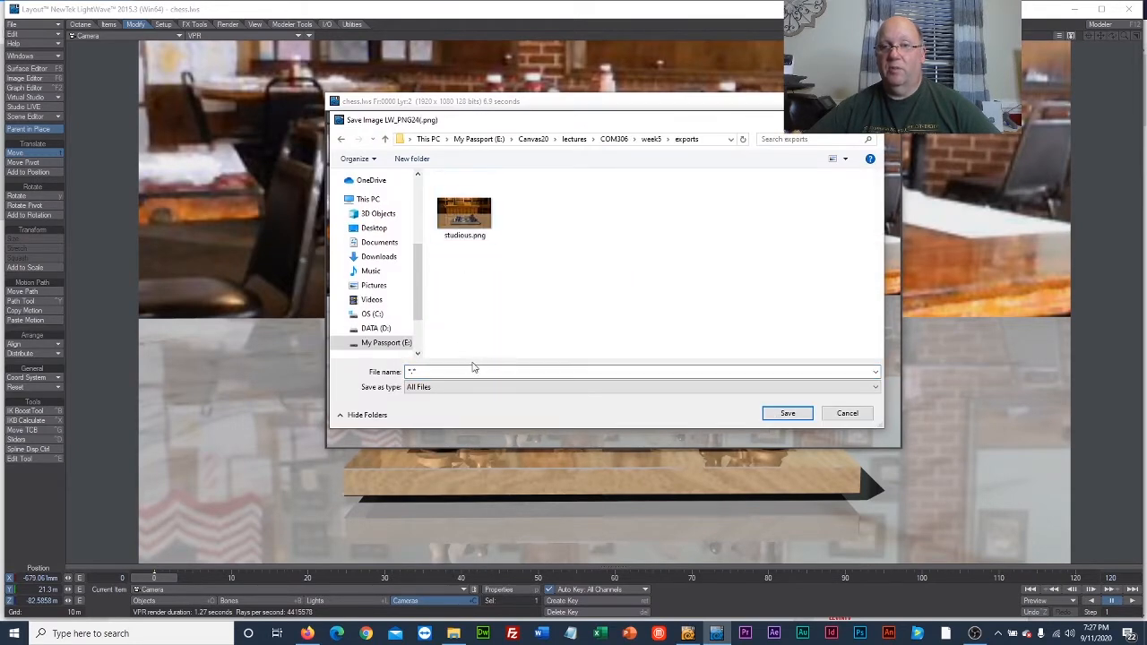
left_click(476, 372)
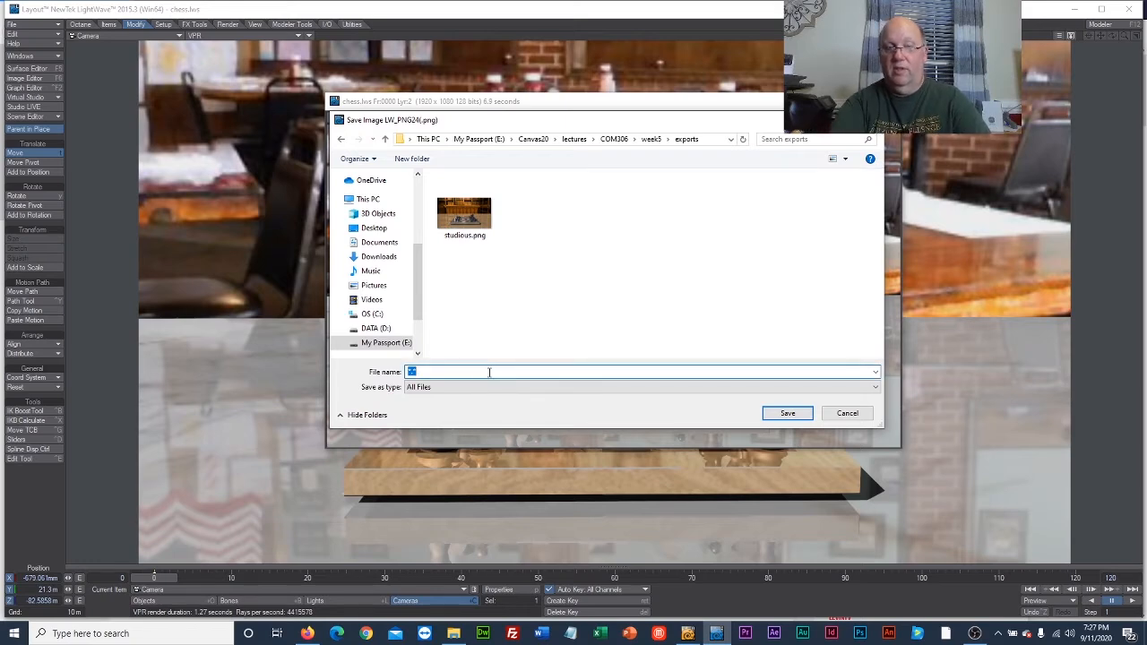
type("casua")
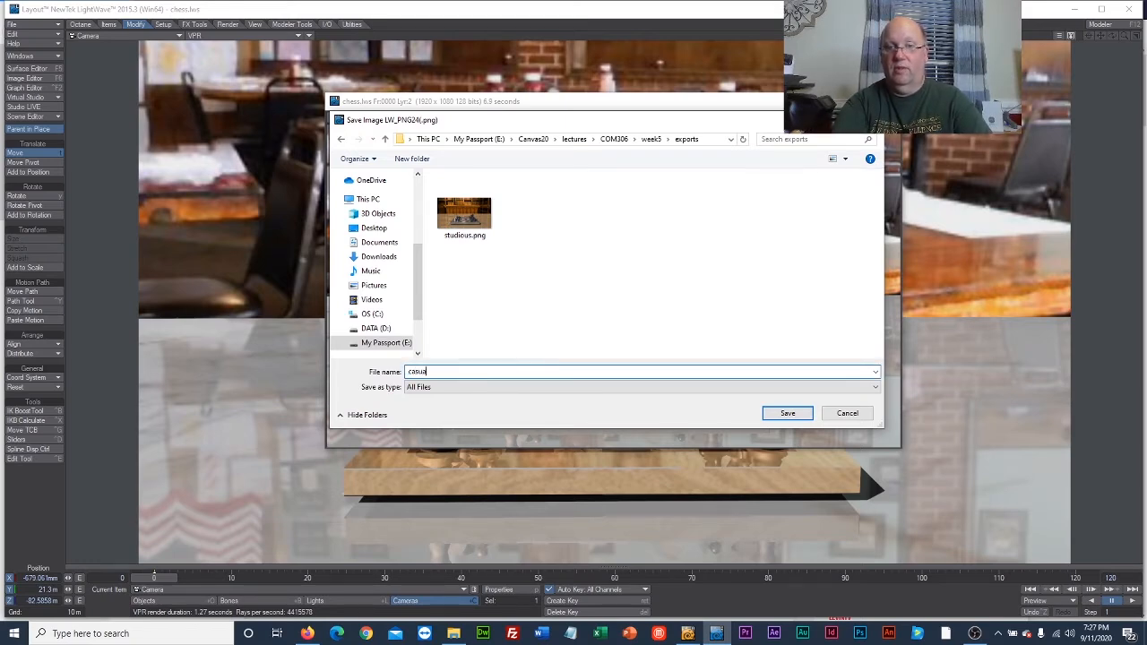
type("l")
key("Return")
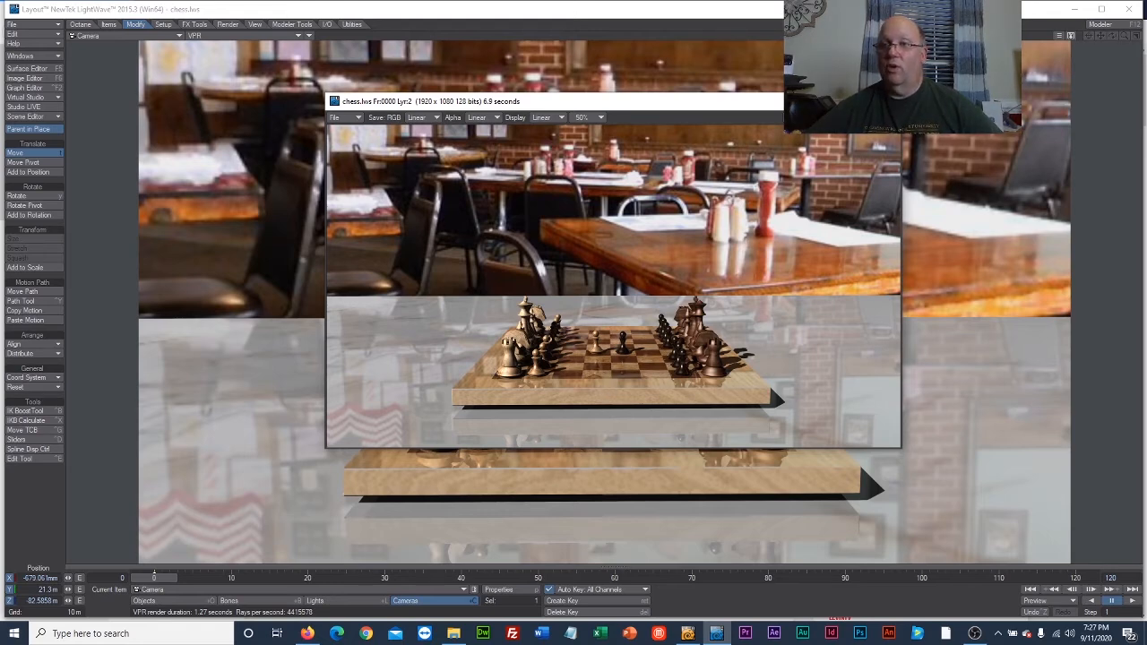
left_click(888, 101)
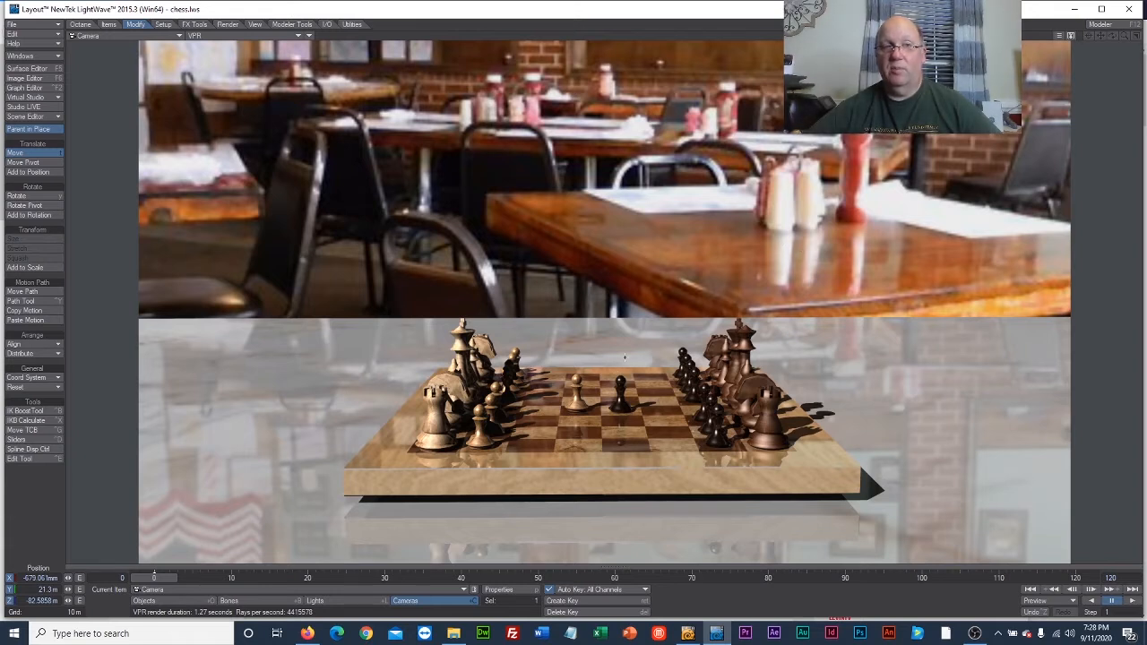
Load mancave.jpg from the week5 folder as the wall surface's color texture image and accept the texture.
left_click(29, 69)
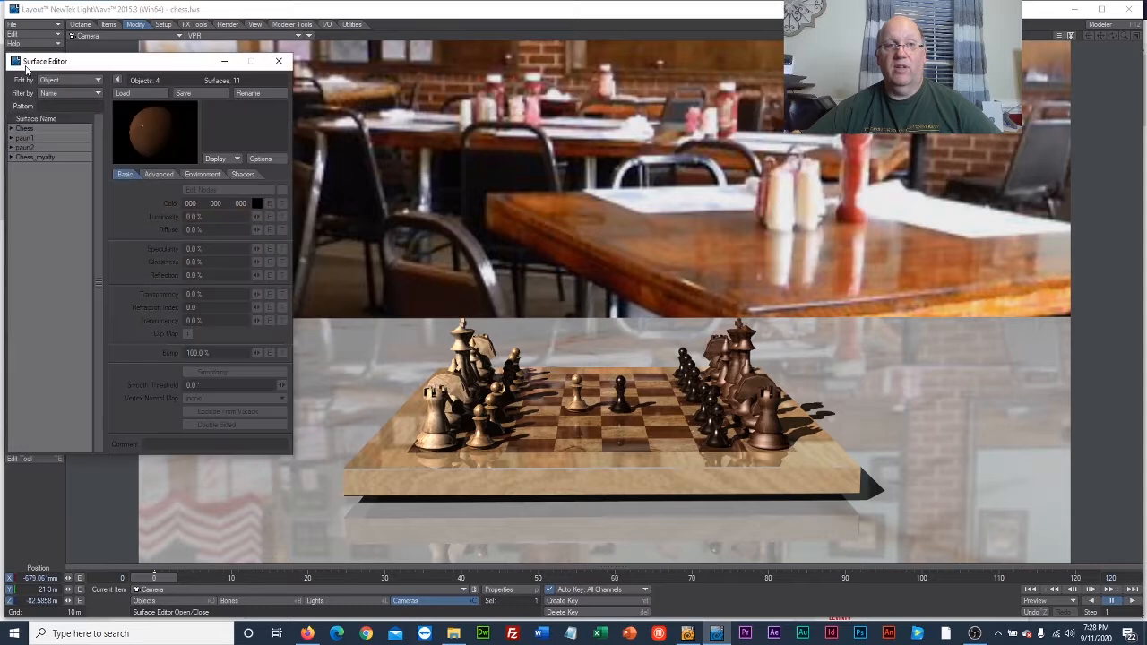
left_click(10, 130)
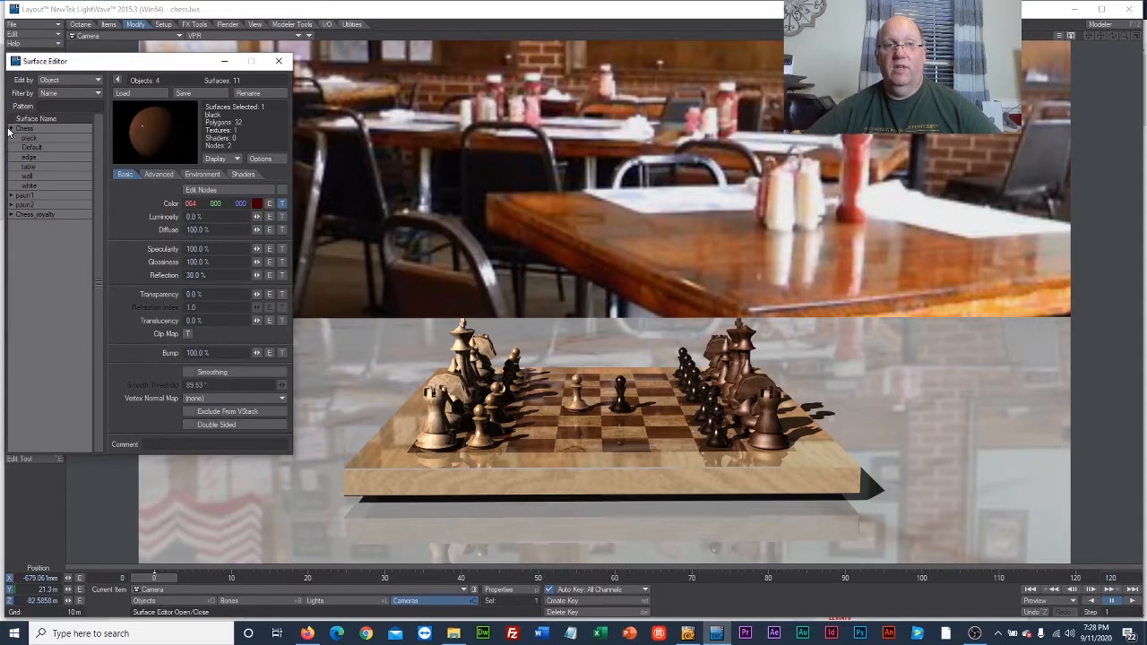
left_click(42, 177)
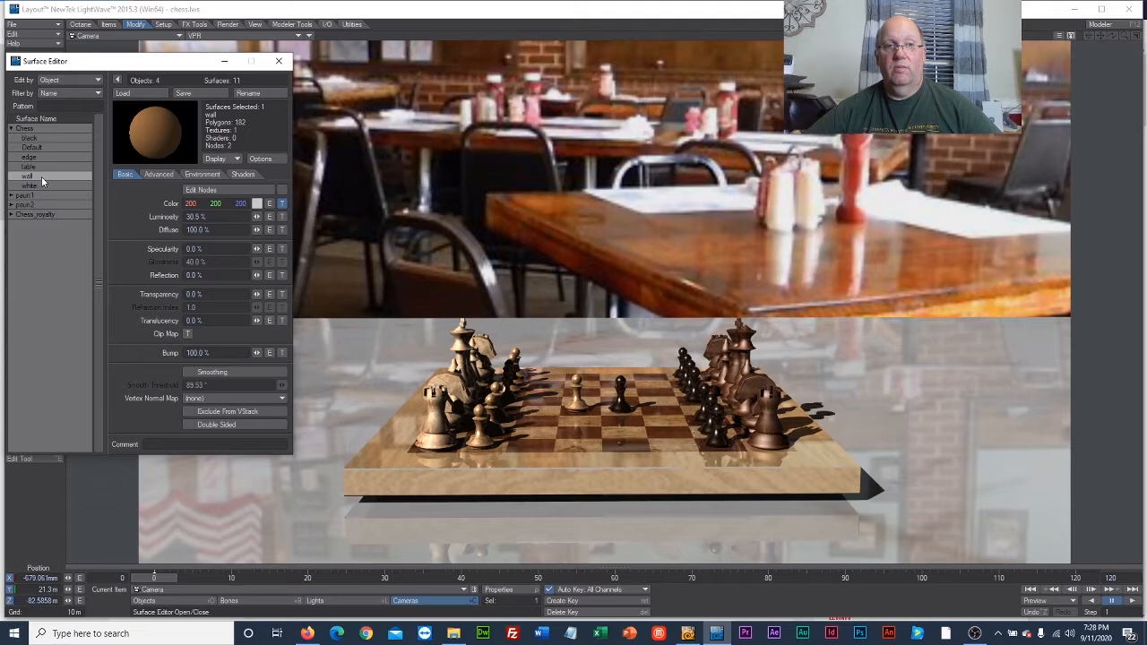
left_click(283, 207)
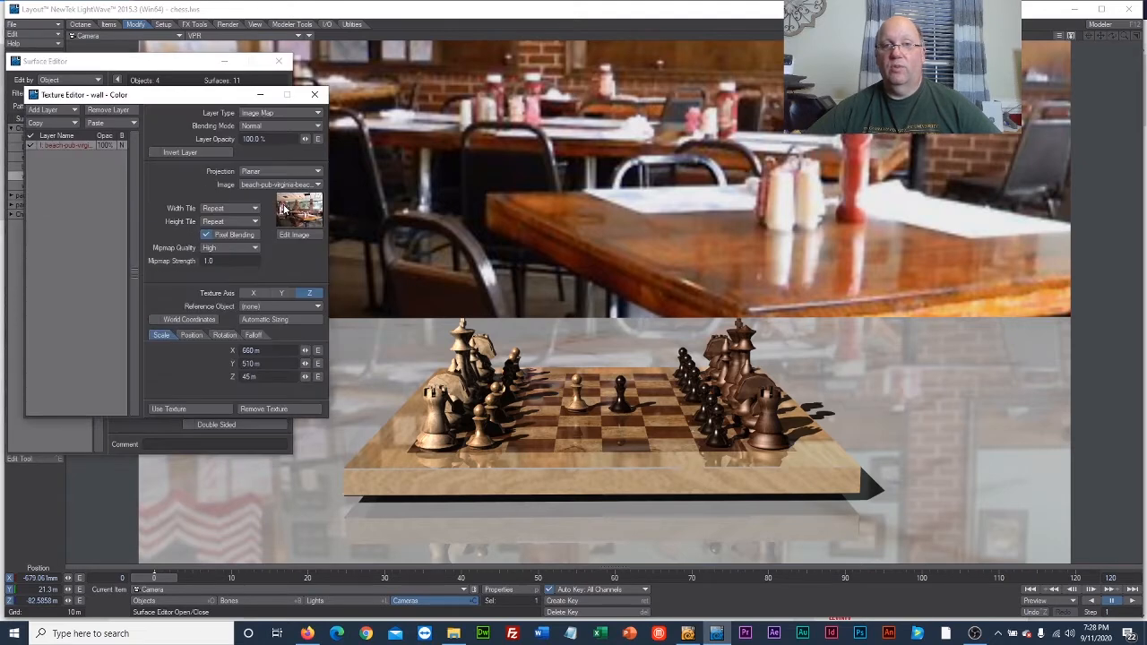
left_click(261, 186)
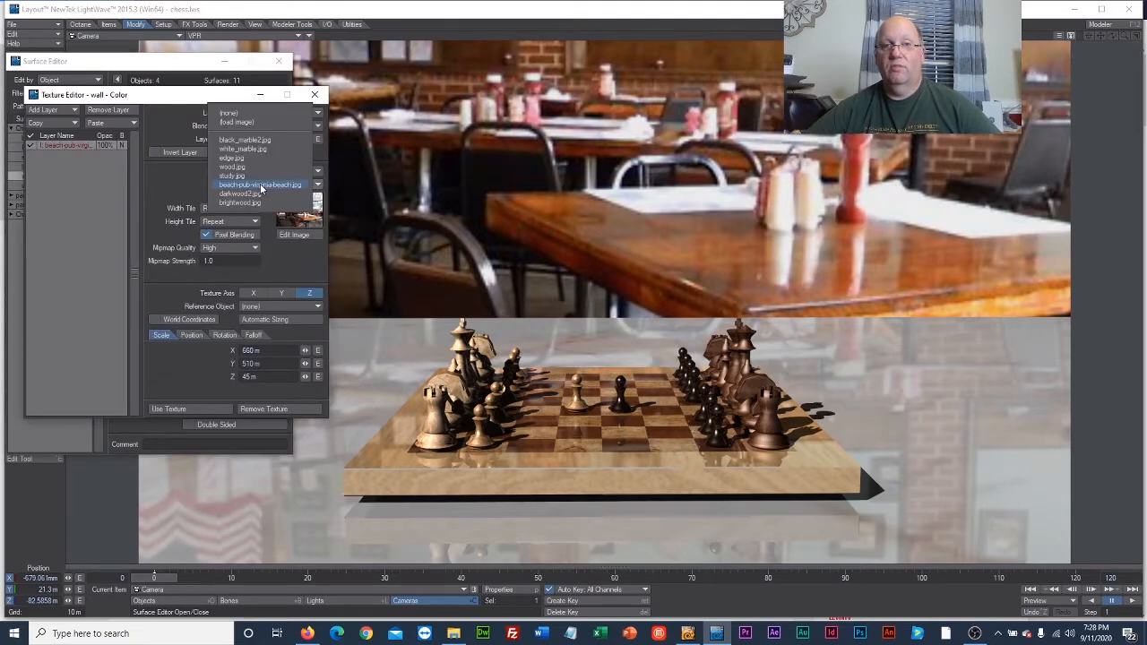
left_click(261, 125)
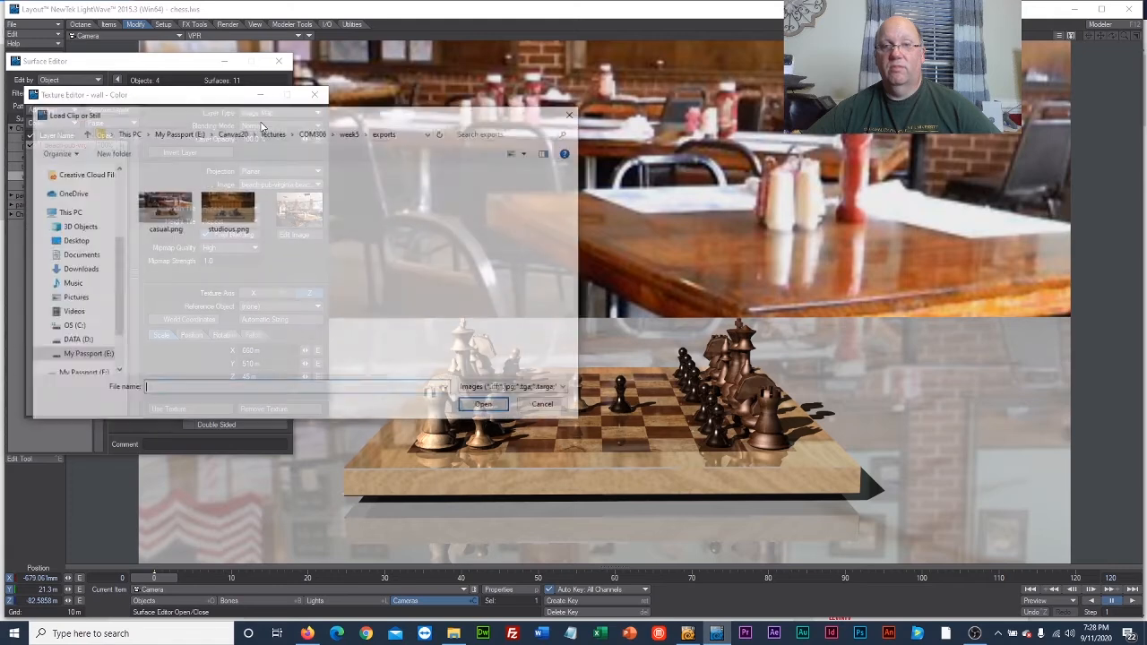
left_click(350, 132)
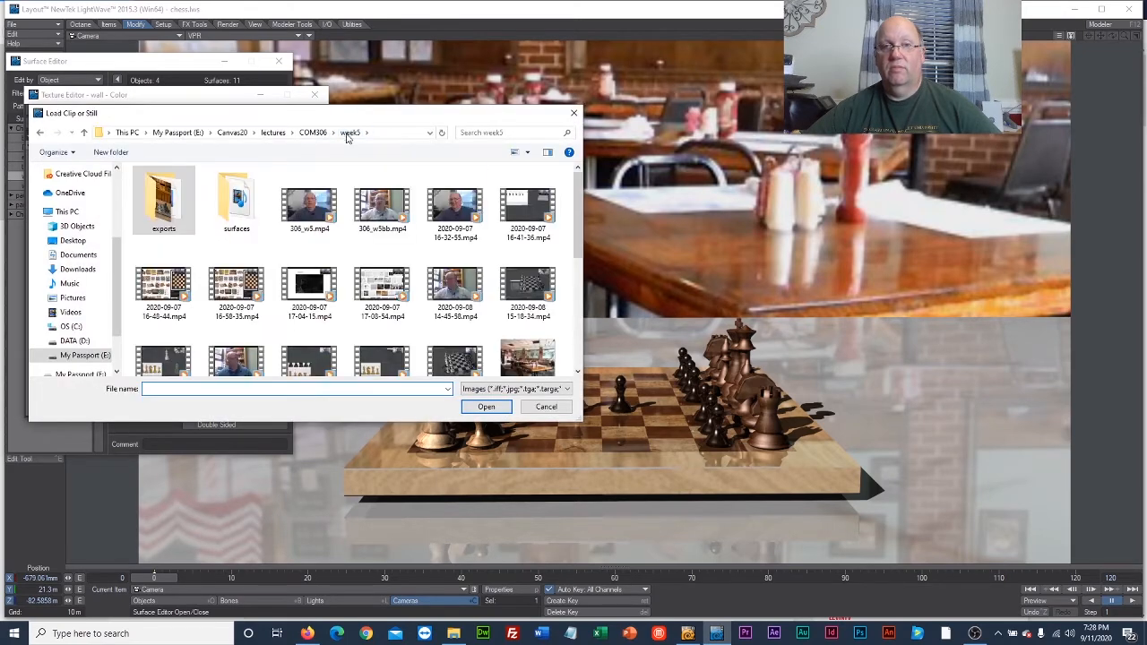
scroll(502, 233, "down", 5)
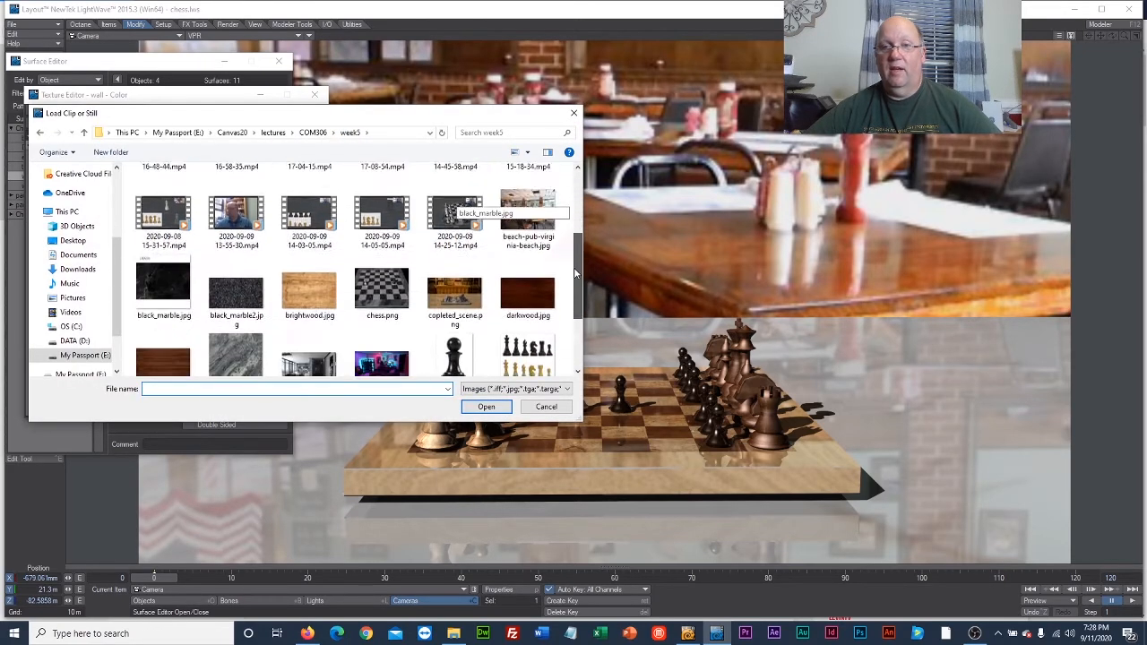
left_click(391, 283)
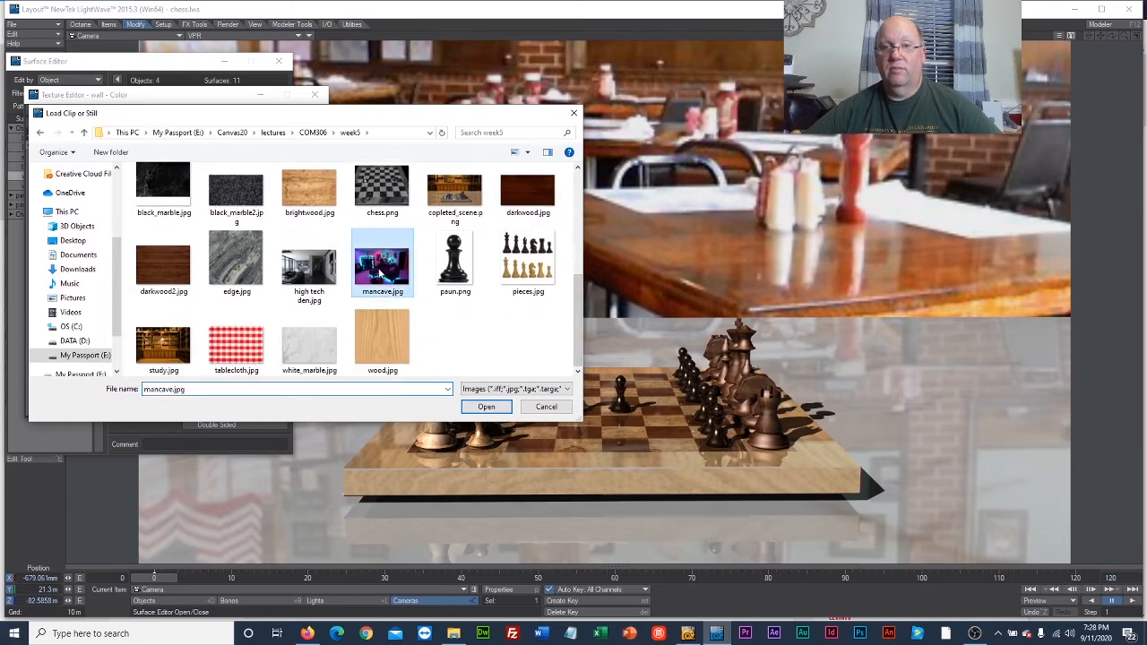
left_click(485, 406)
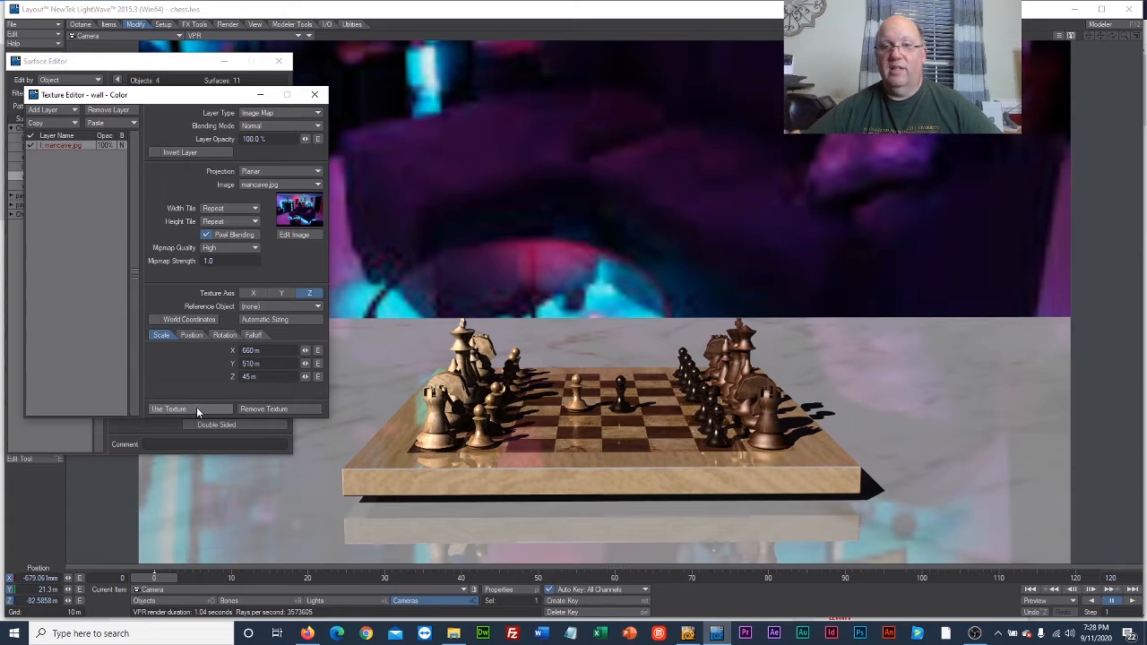
left_click(170, 408)
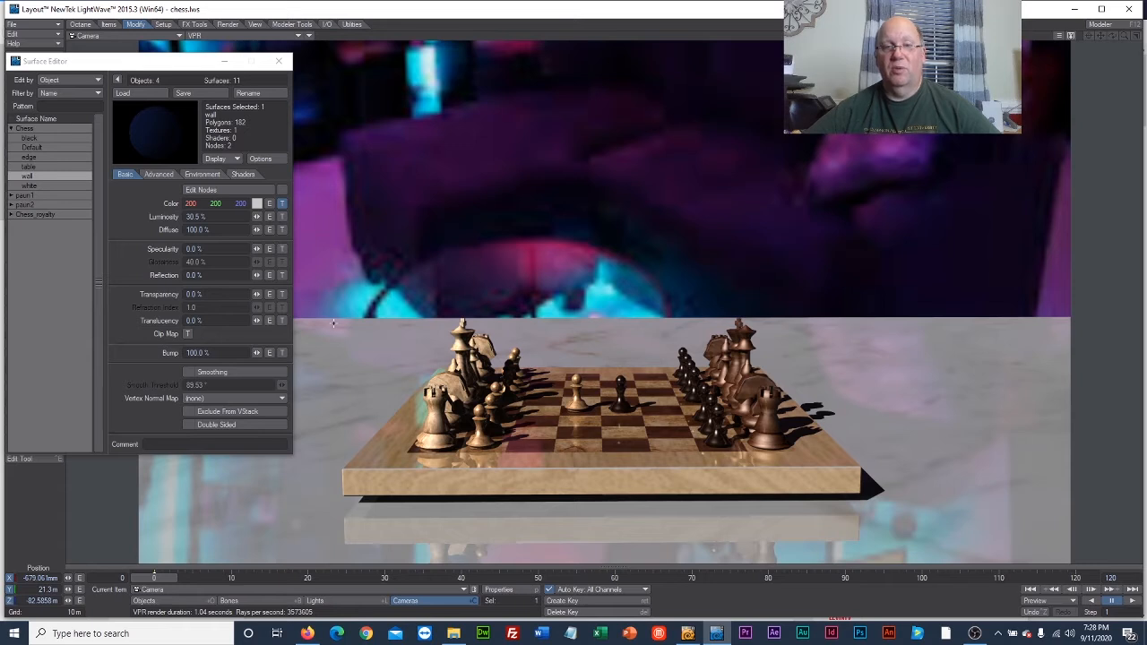
Remove the darkwood2.jpg color texture from the Chess object's black surface.
left_click(38, 137)
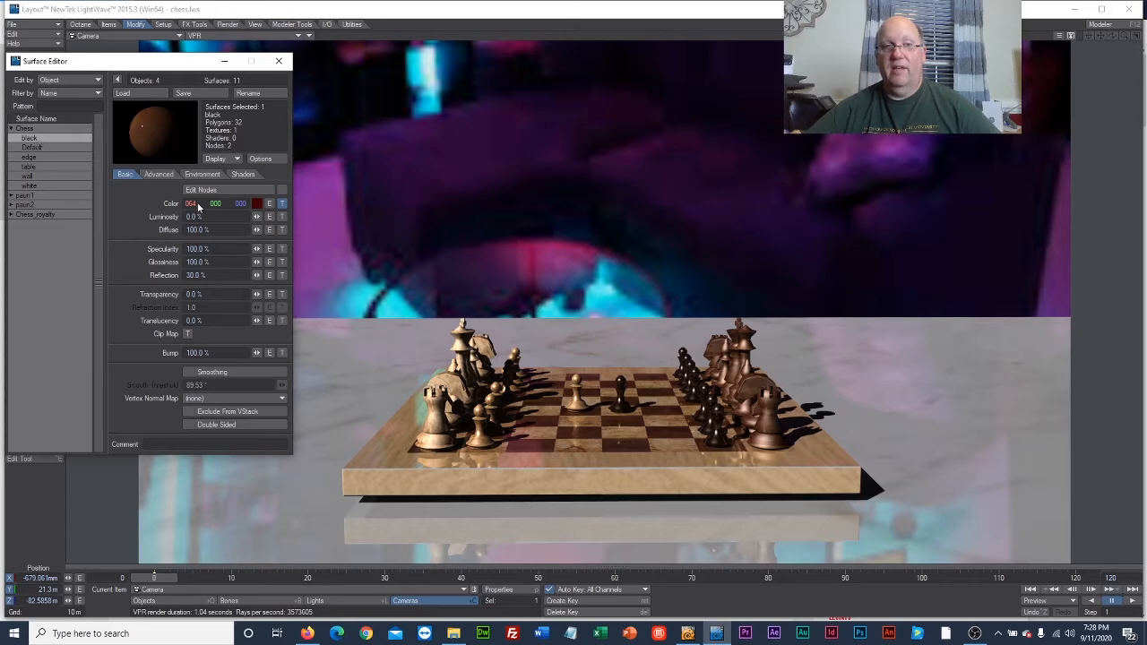
left_click(283, 206)
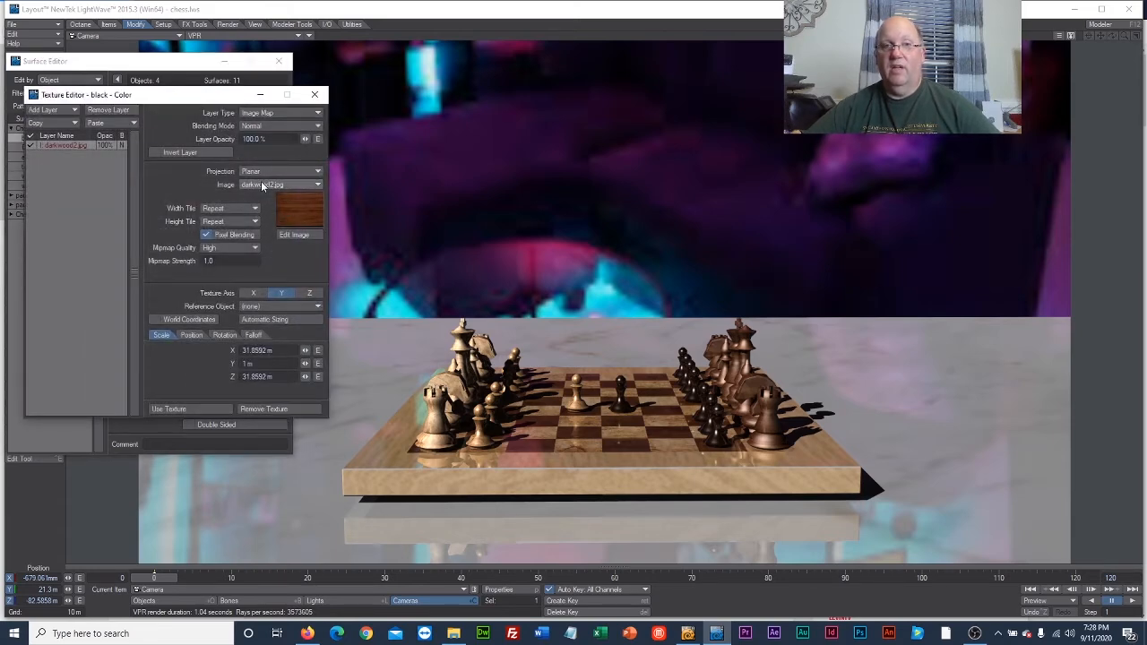
left_click(264, 186)
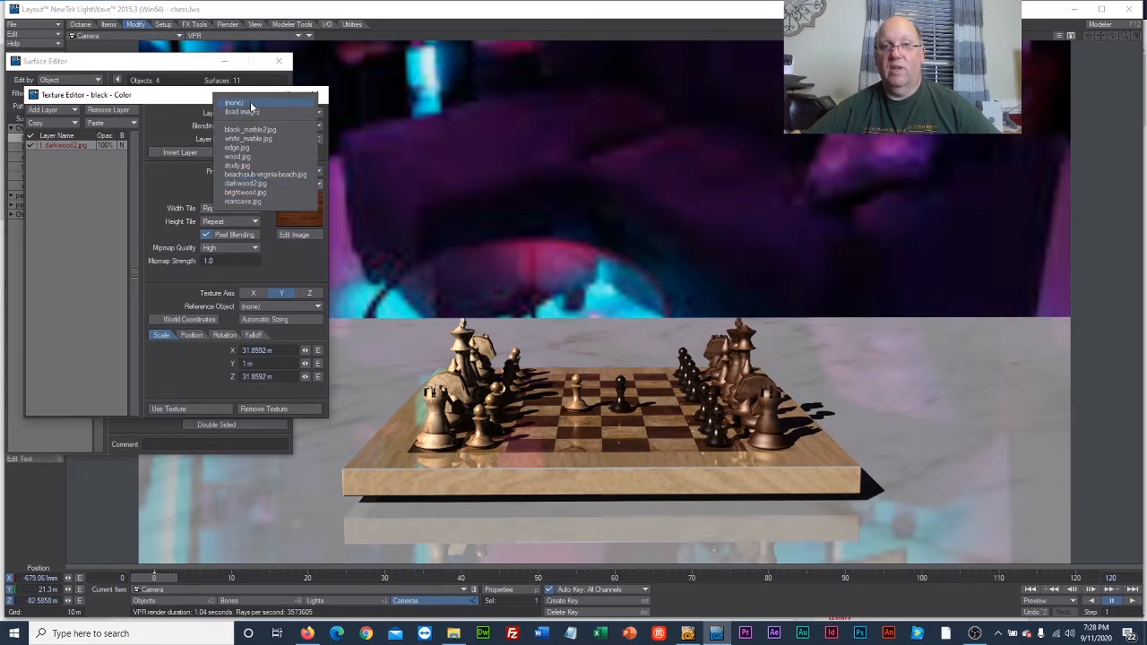
left_click(174, 97)
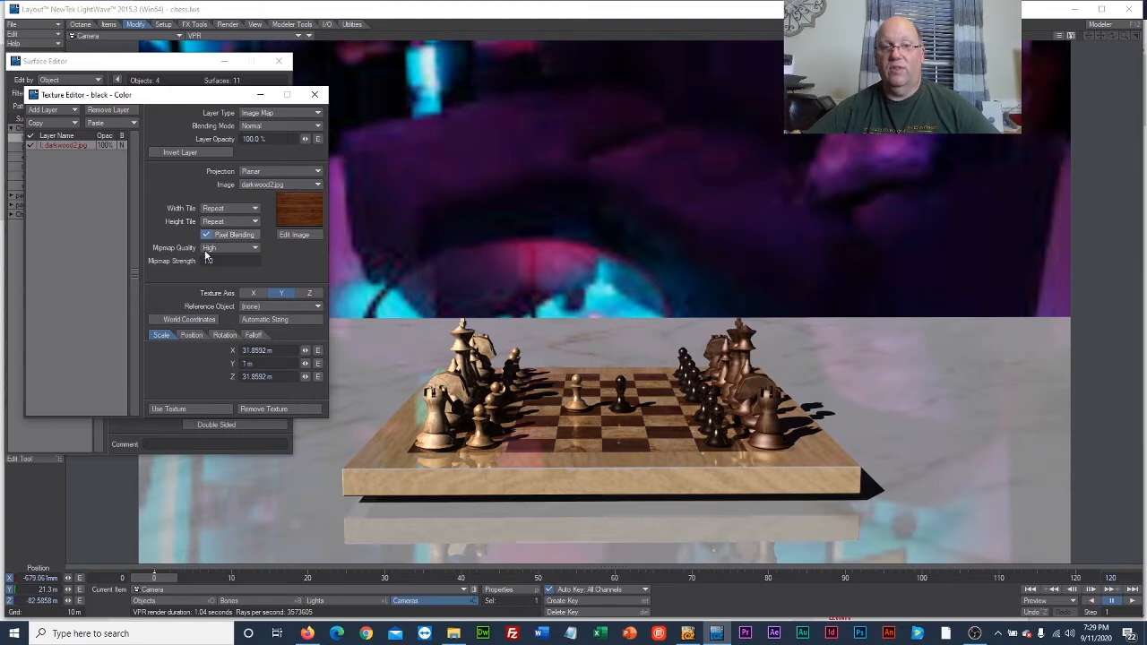
left_click(270, 409)
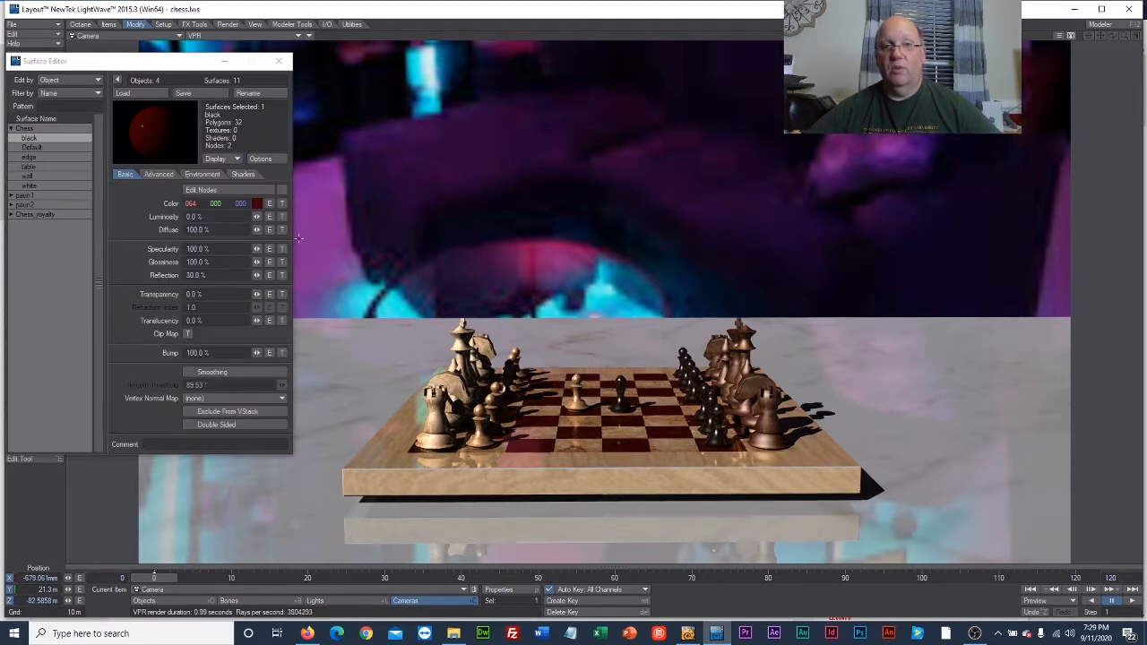
Set the Chess object's black surface color to bright pink, RGB 255, 62, 207.
left_click(258, 205)
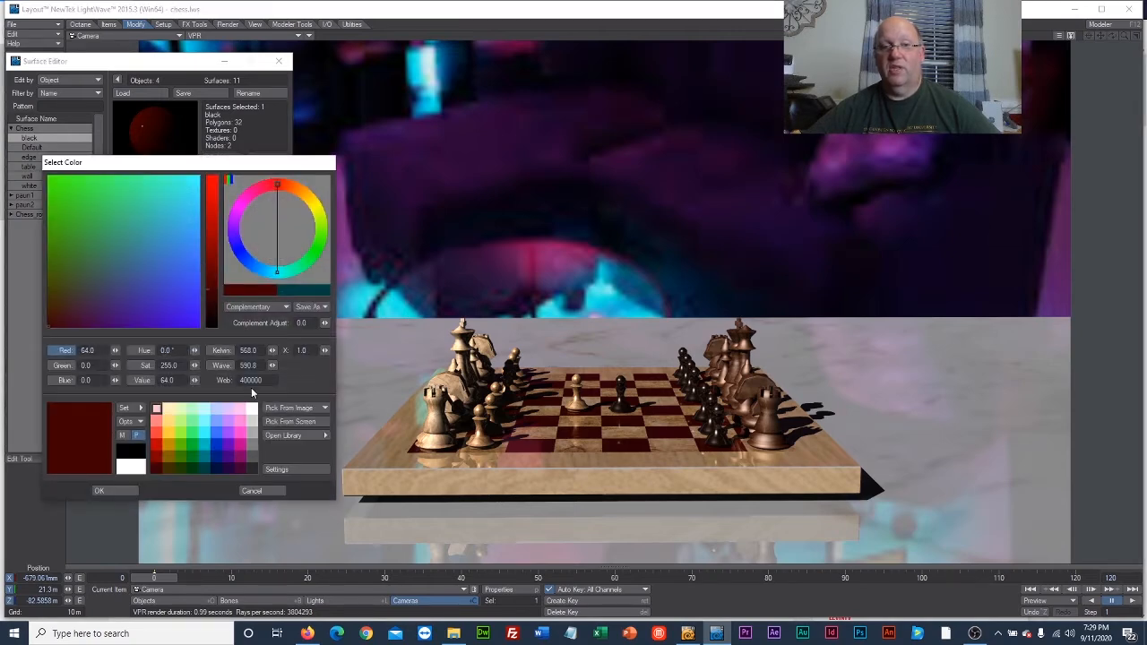
left_click(241, 448)
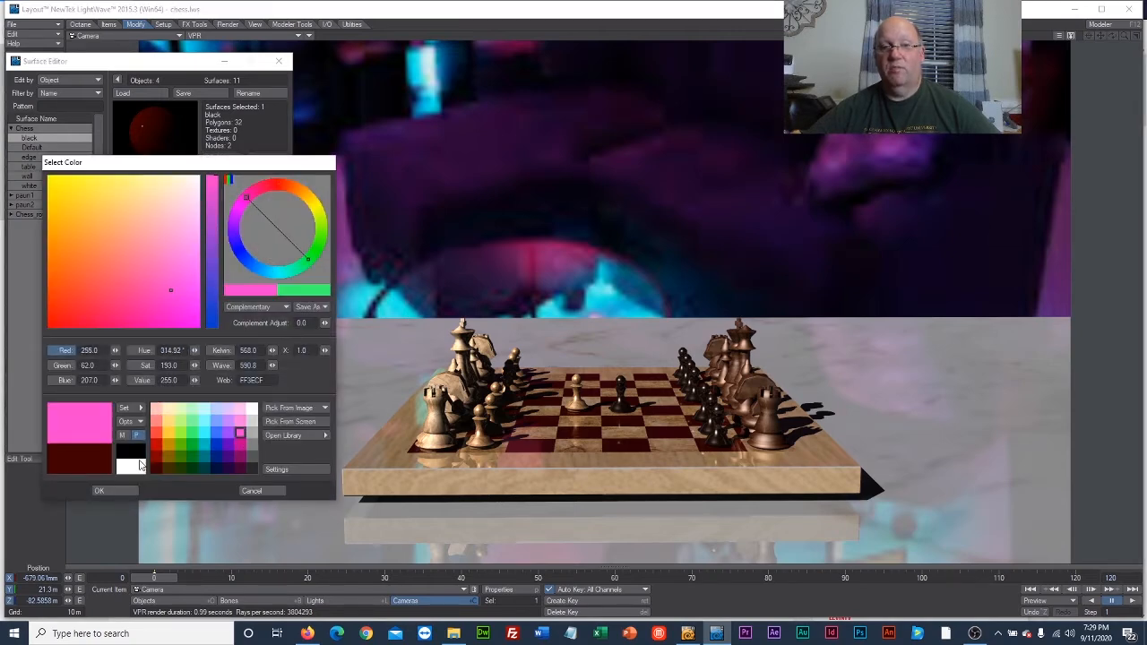
left_click(117, 491)
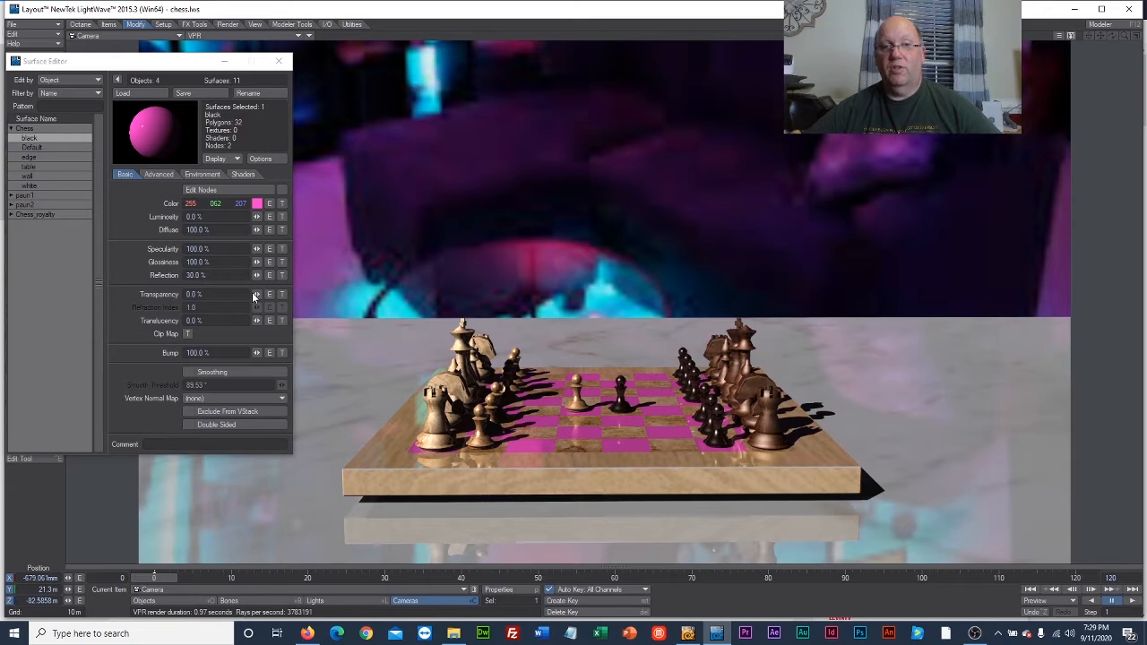
Give the black surface 48.5% transparency and 78% luminosity, and make it double sided.
left_click_drag(256, 294, 290, 294)
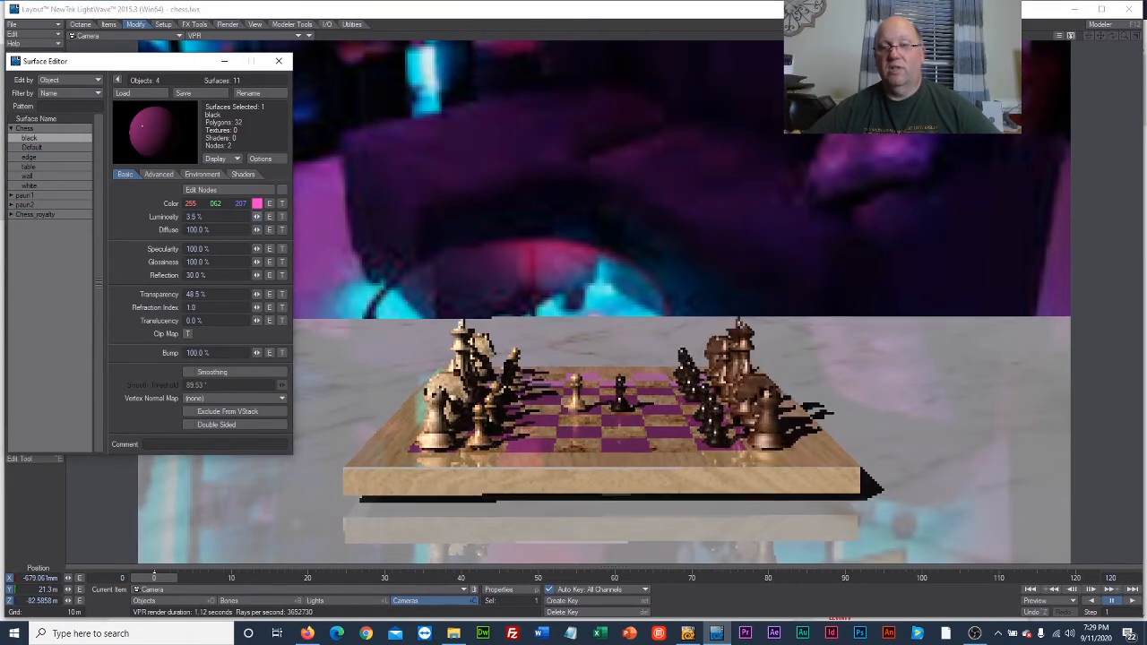
left_click_drag(257, 217, 236, 230)
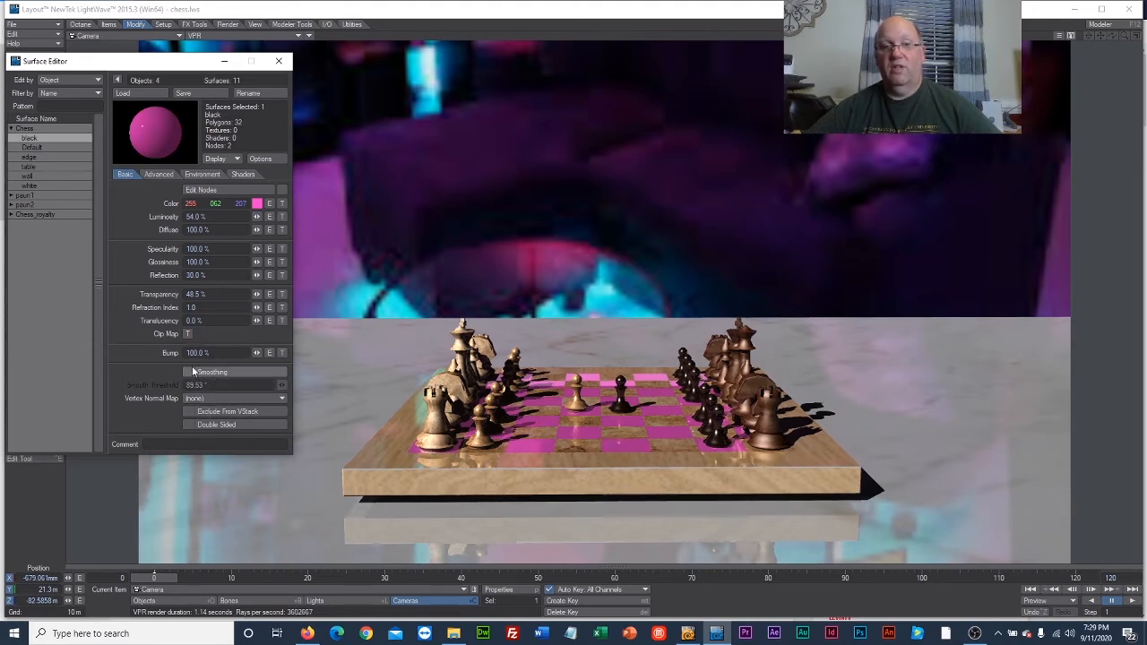
left_click(188, 424)
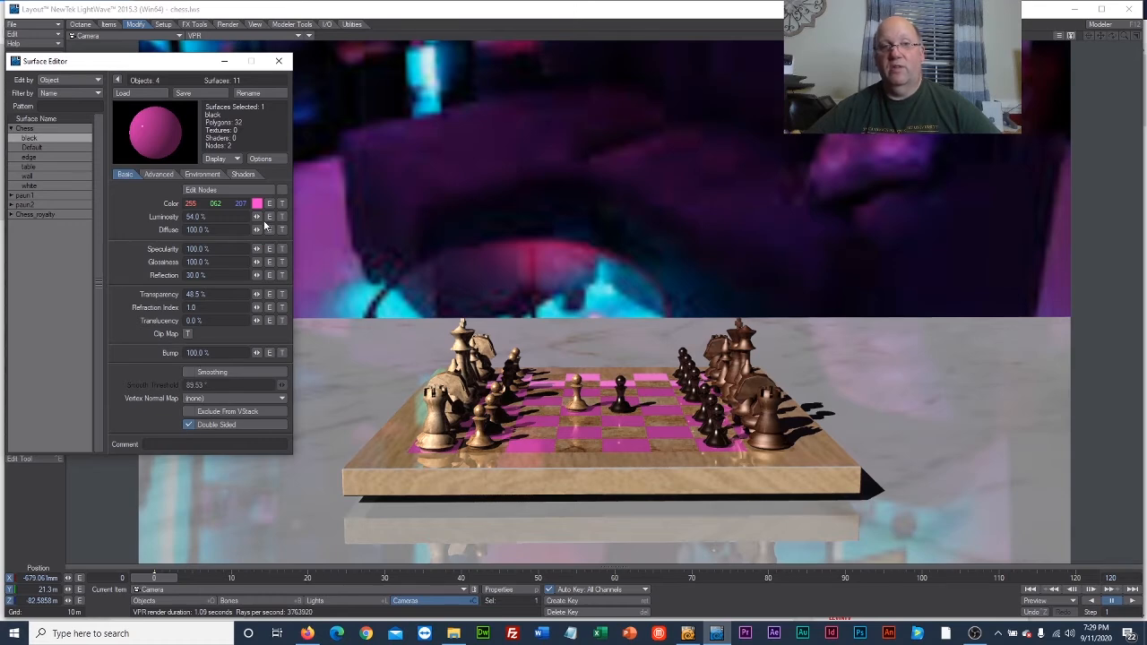
left_click_drag(256, 217, 256, 217)
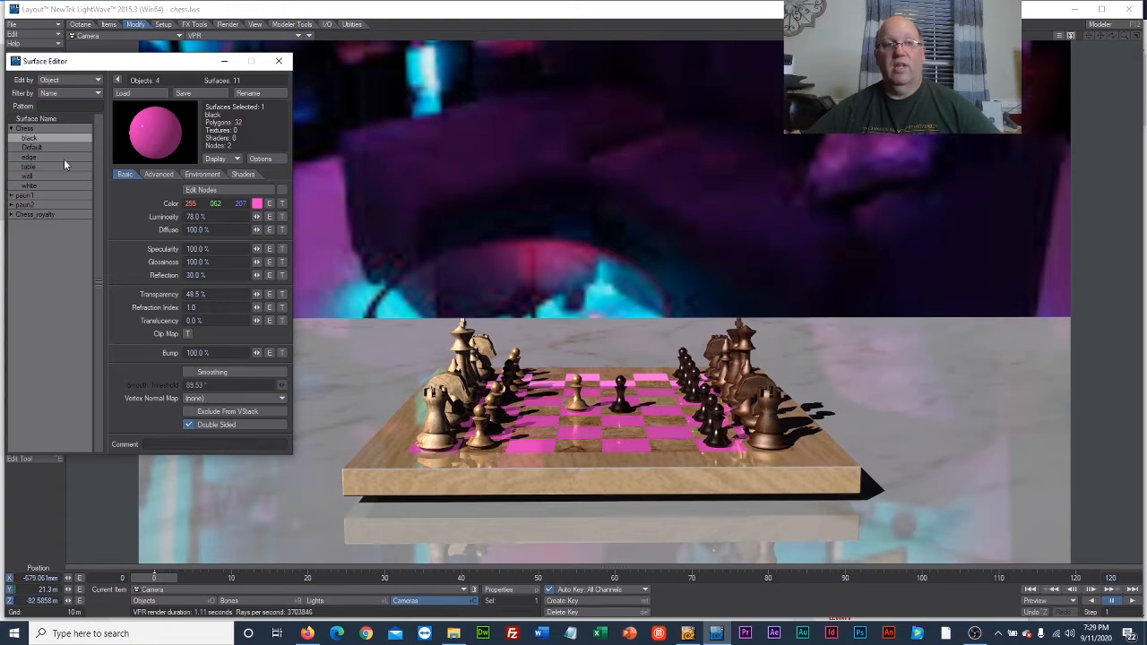
Remove the color texture from the Chess object's white surface and set its color to green, RGB 95, 191, 0.
left_click(49, 185)
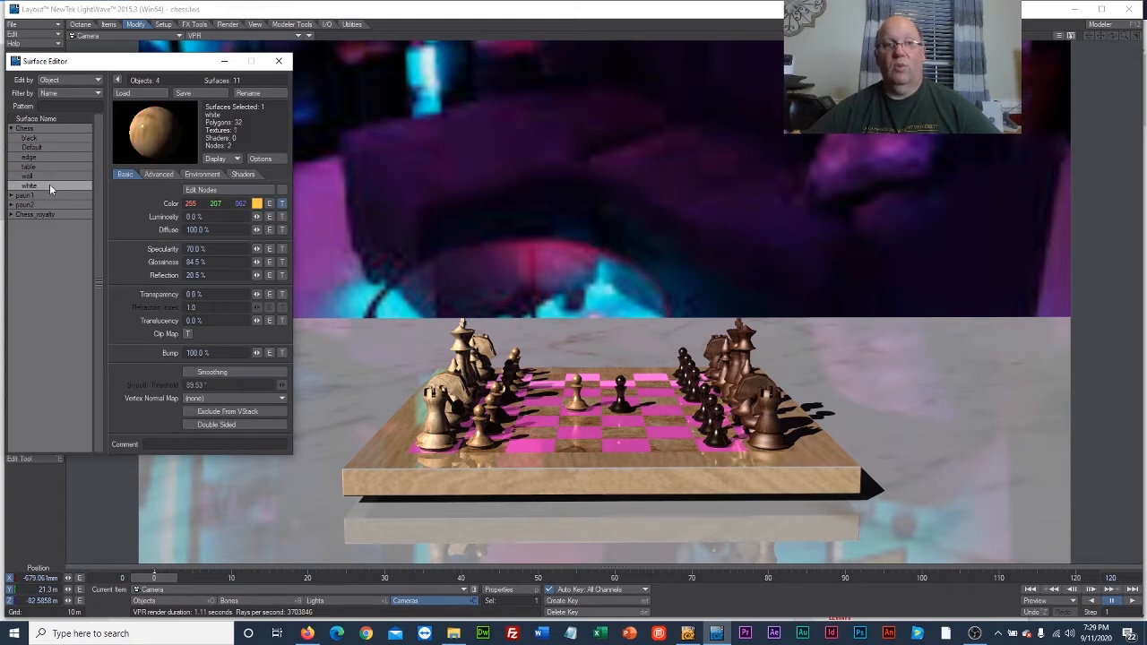
left_click(282, 204)
left_click(268, 410)
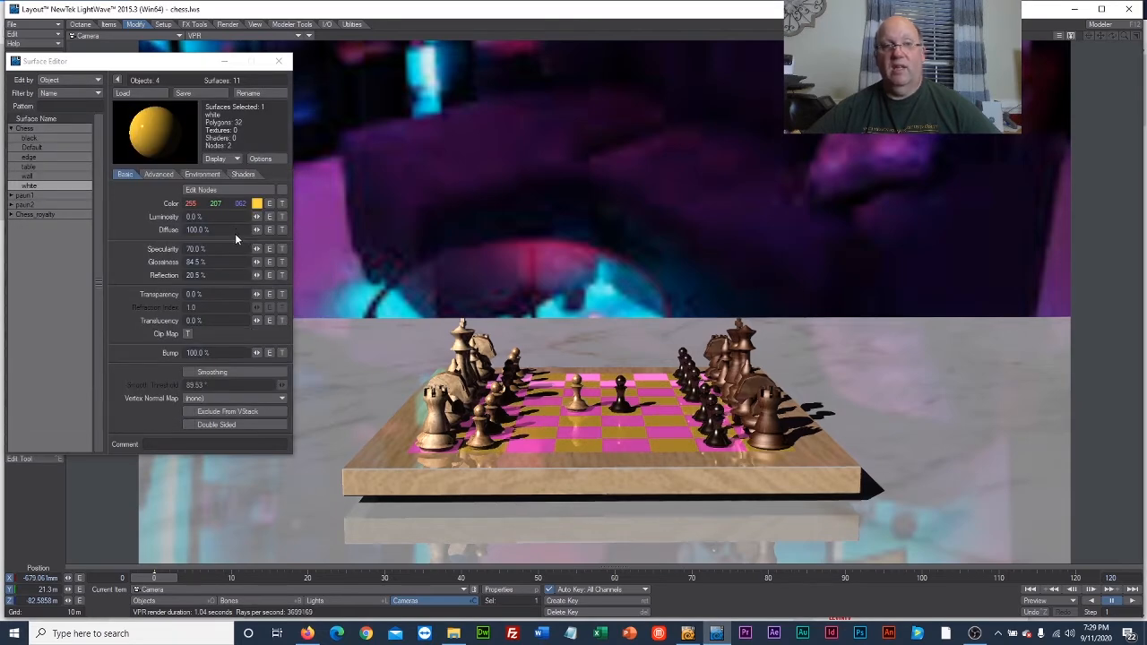
left_click(257, 204)
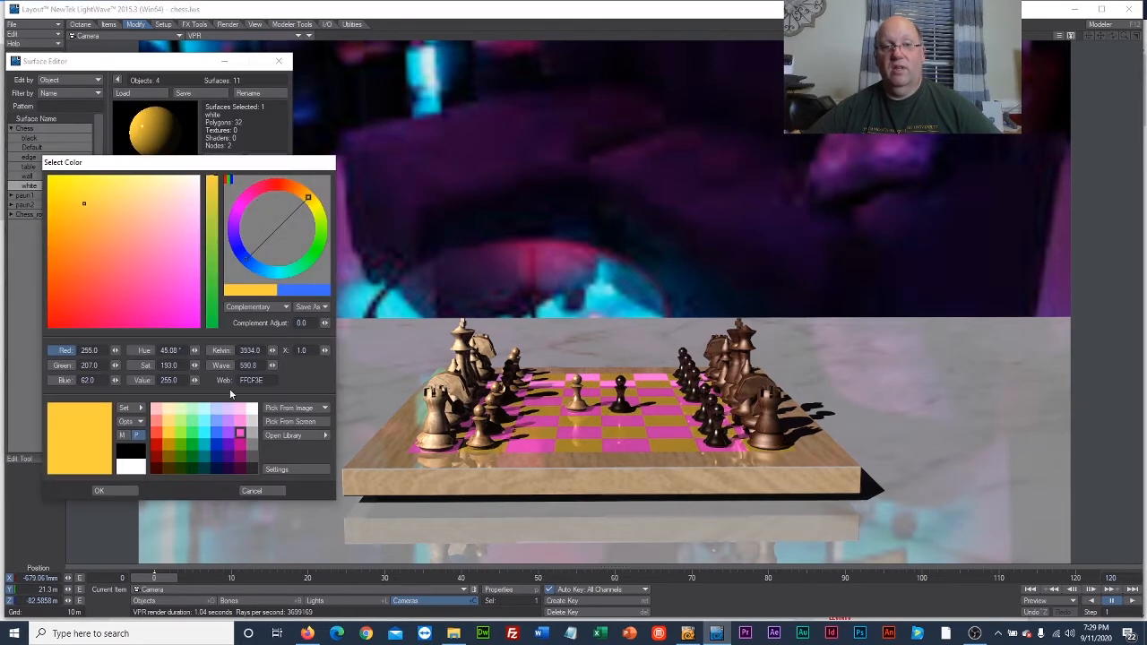
left_click(216, 445)
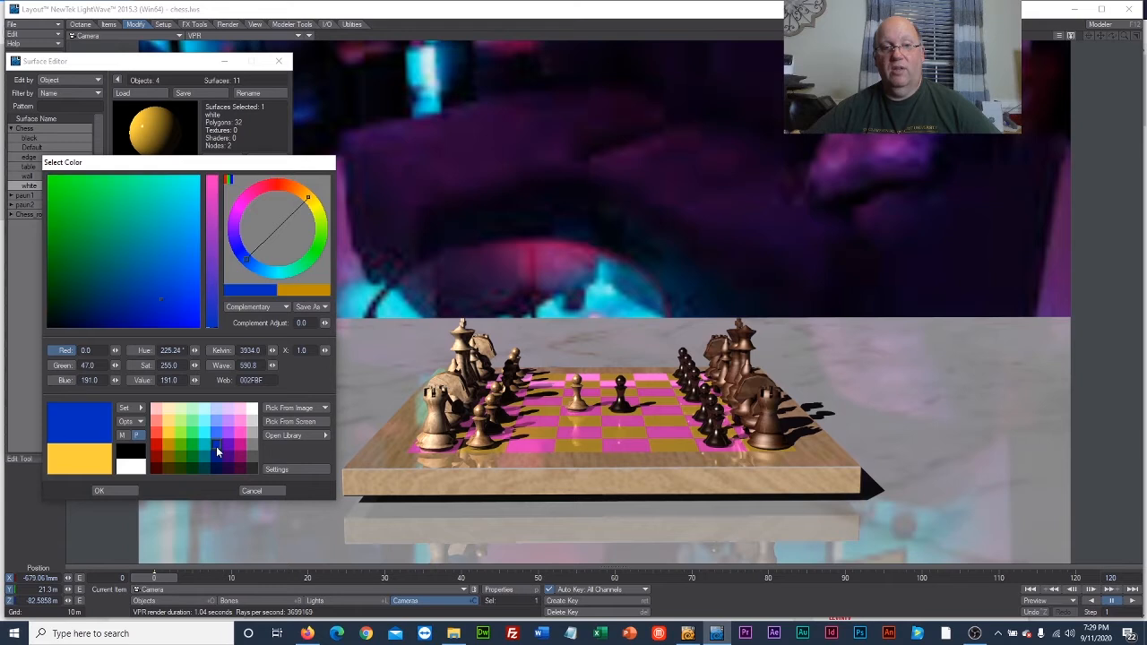
left_click(215, 432)
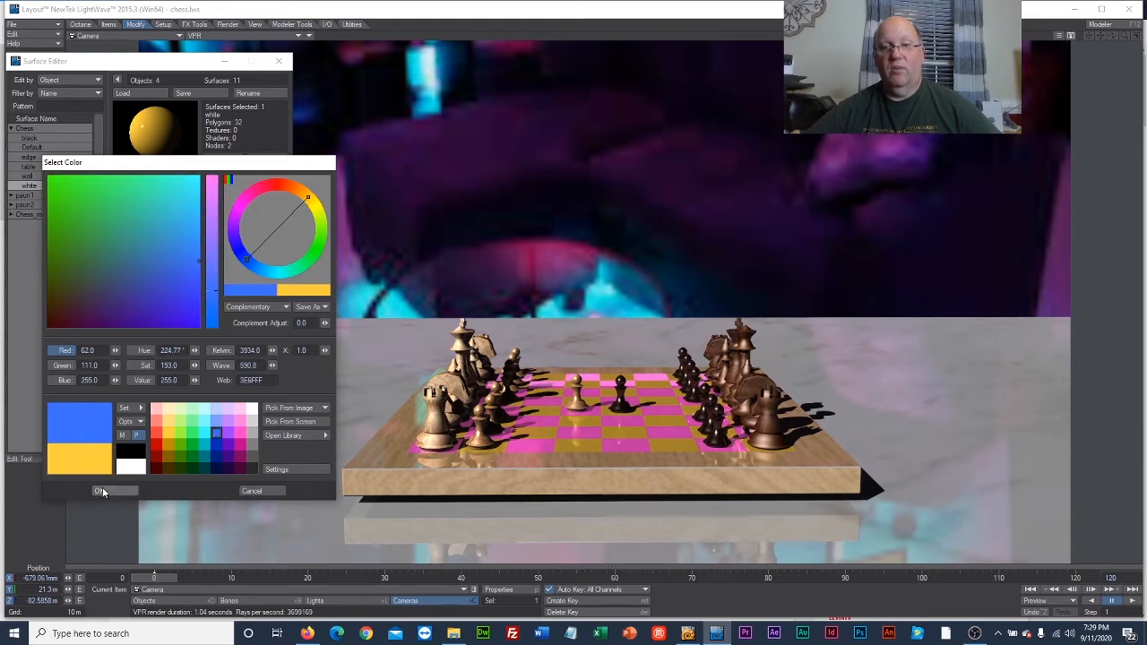
left_click(179, 445)
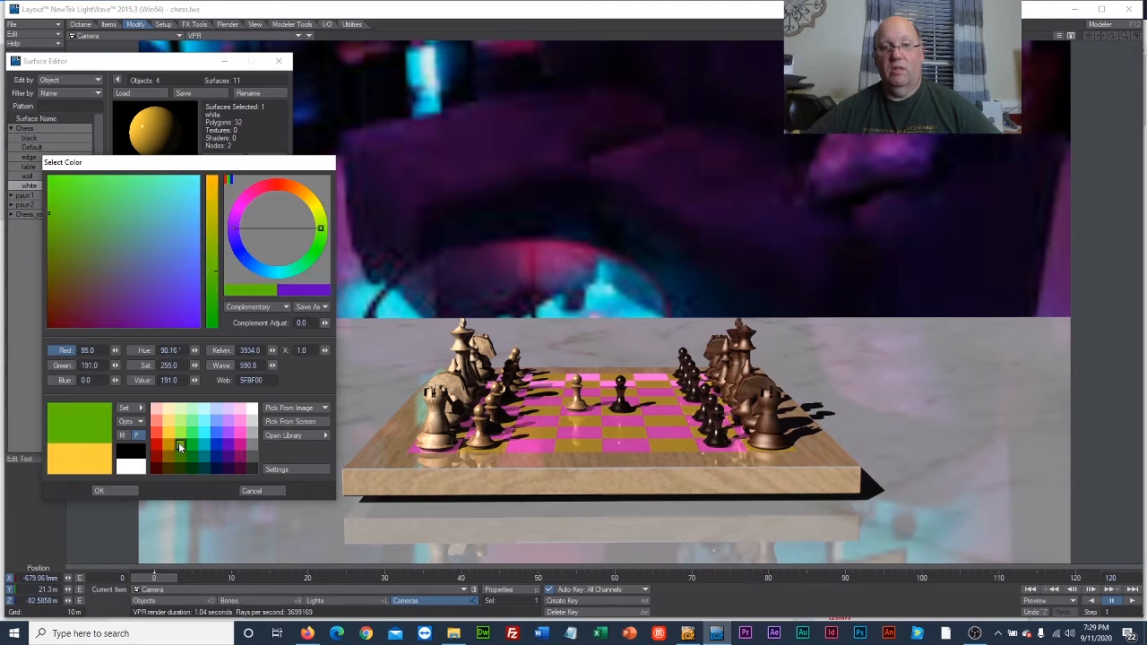
left_click(138, 489)
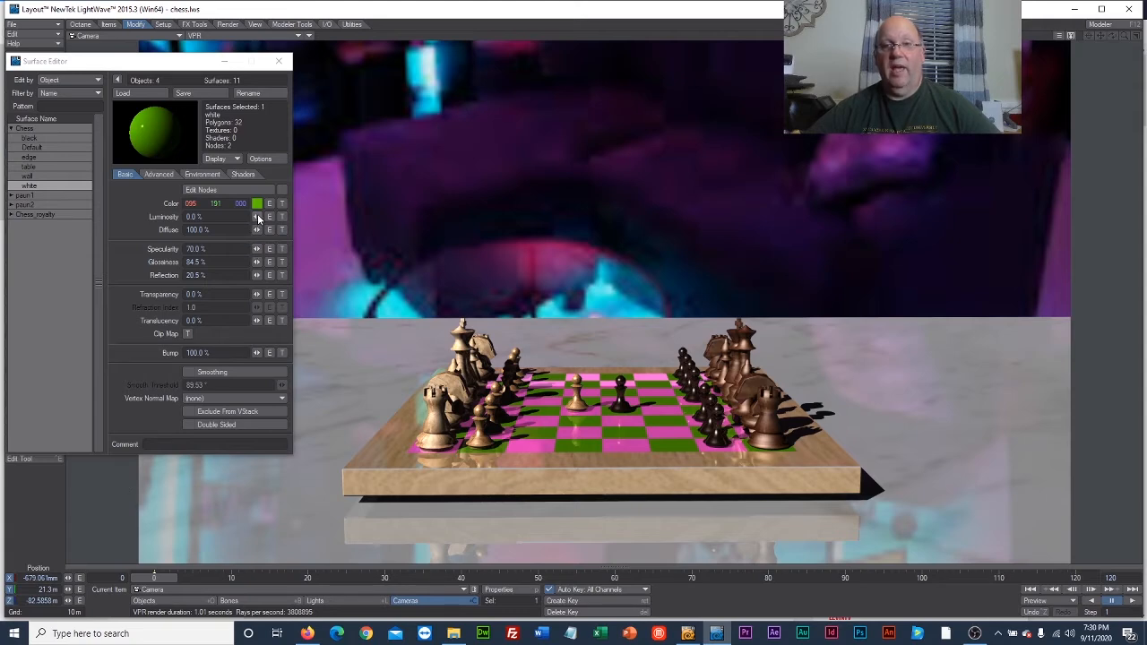
Set the white surface to 30.5% luminosity, 0% reflection and 27.5% transparency, and make it double sided.
left_click_drag(257, 215, 285, 216)
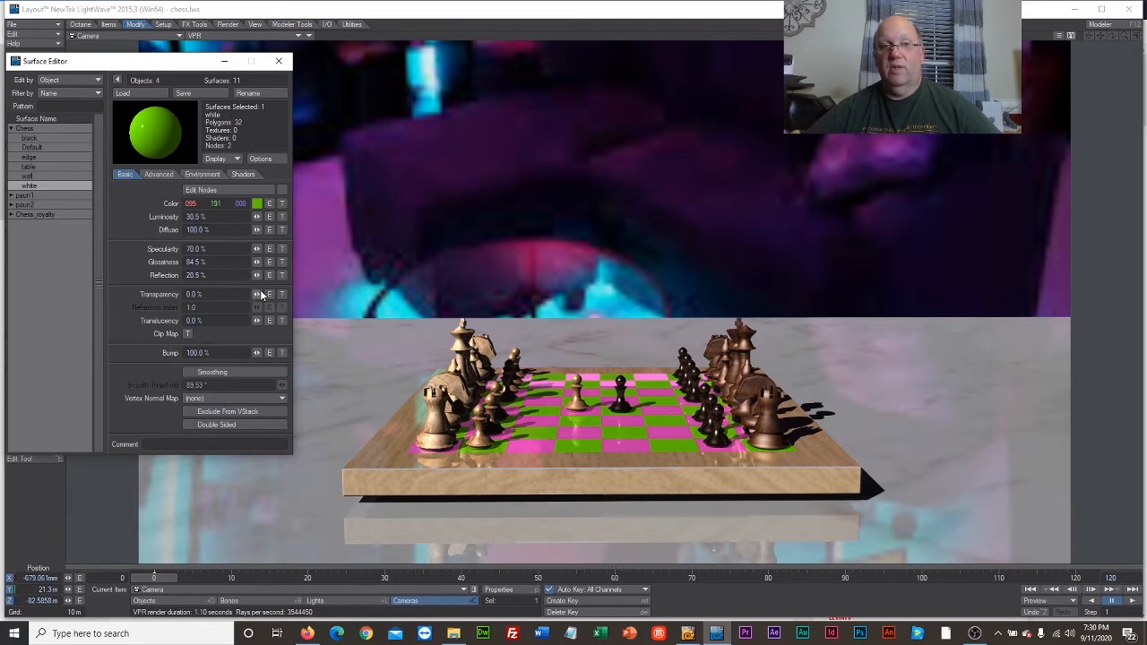
mouse_move(257, 275)
left_mouse_down()
mouse_move(294, 274)
mouse_move(273, 276)
mouse_move(265, 294)
mouse_move(290, 294)
mouse_move(253, 295)
left_mouse_up()
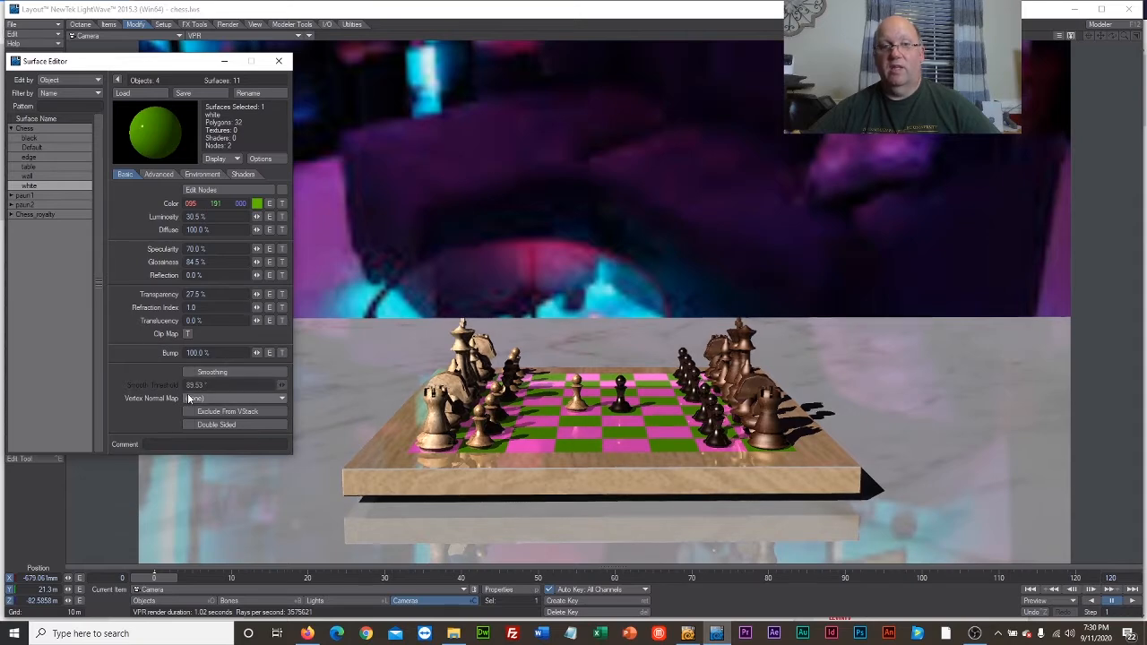
left_click(194, 425)
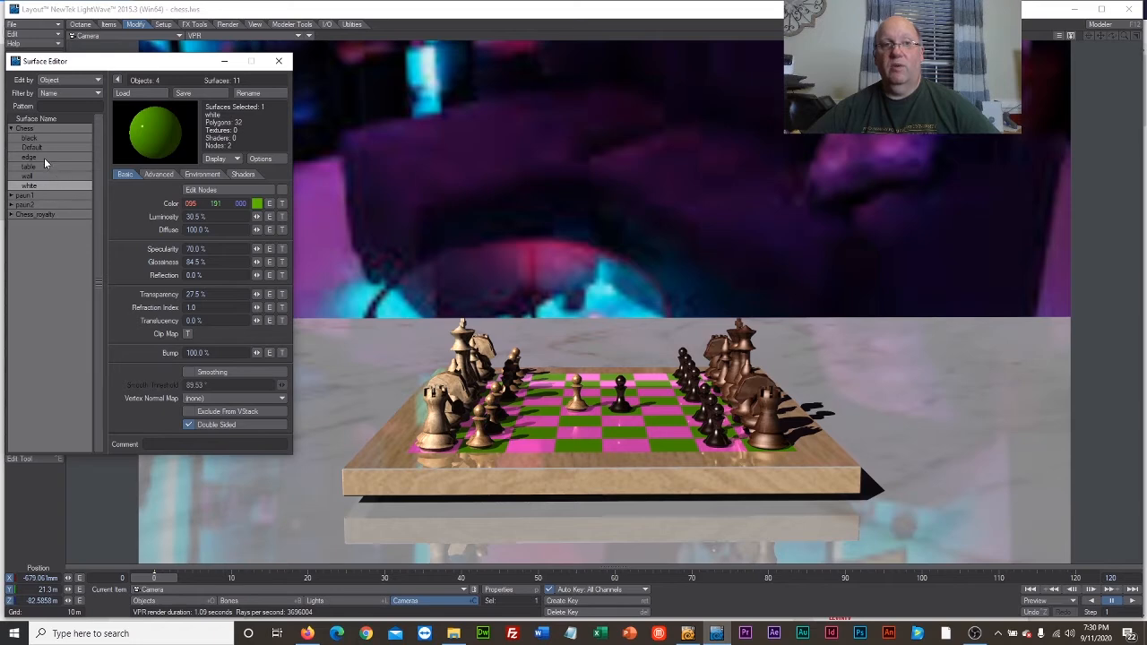
Remove the wood.jpg color texture from the Chess object's edge surface.
left_click(44, 158)
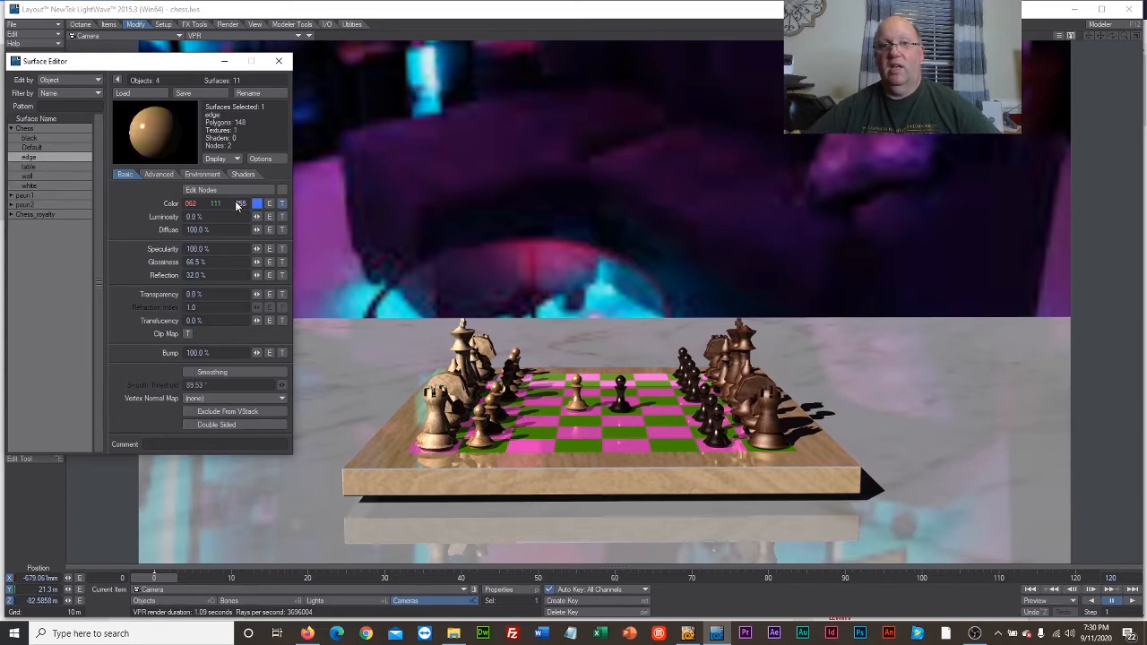
left_click(282, 203)
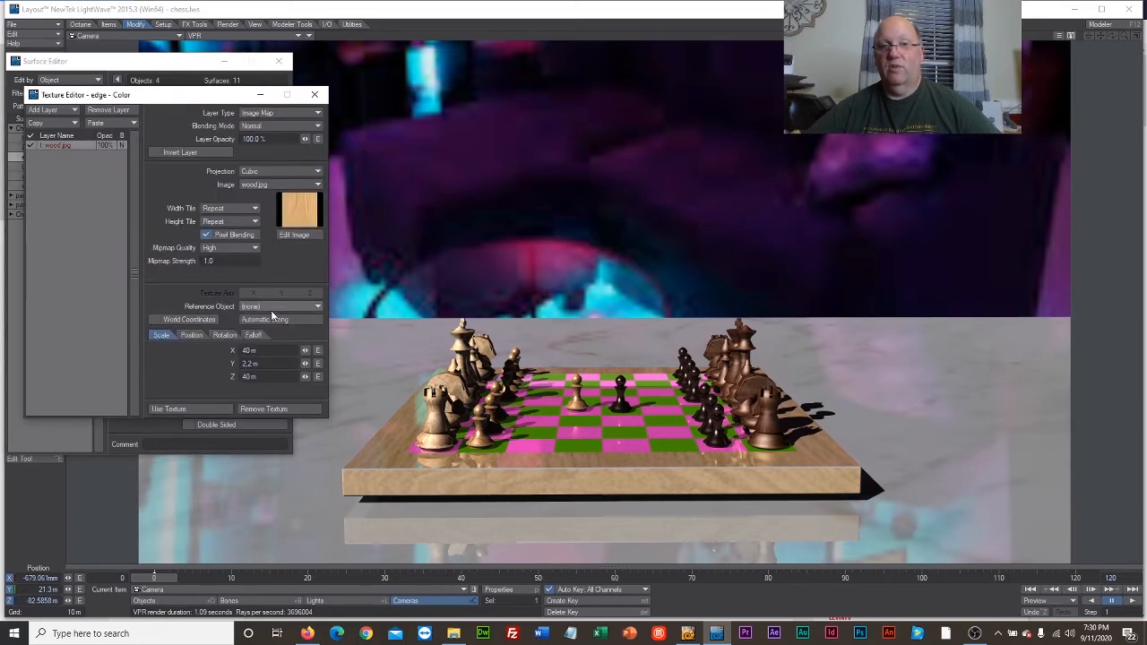
left_click(290, 409)
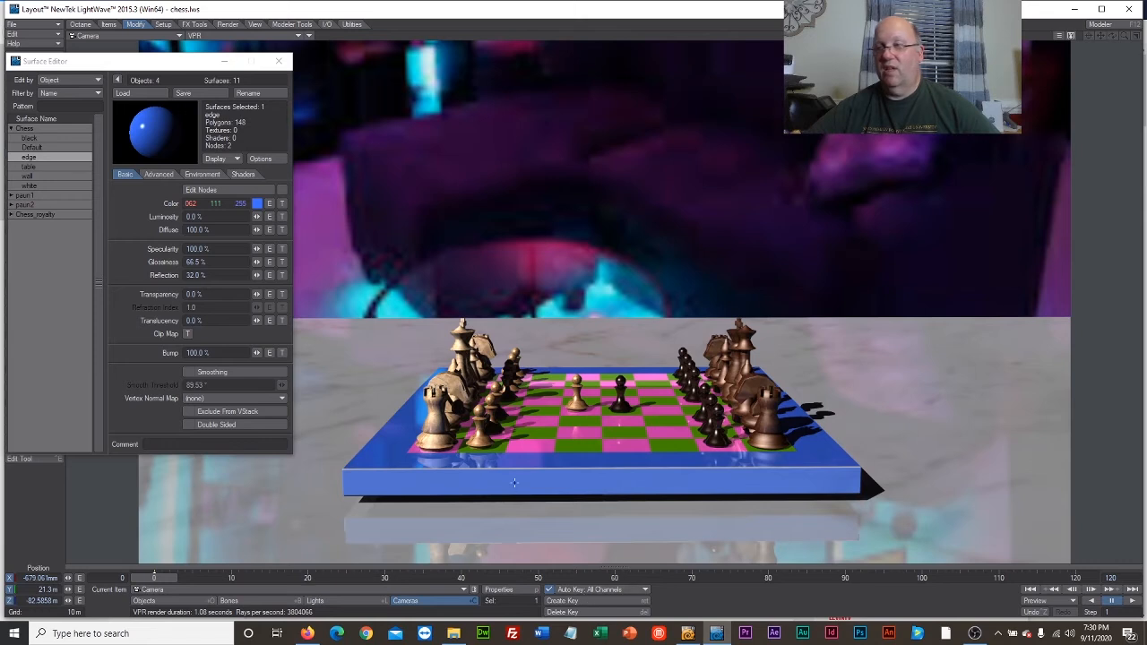
Remove the brightwood.jpg color texture from the paun1 surface and set its color to green, RGB 95, 191, 0.
left_click(7, 193)
left_click(10, 196)
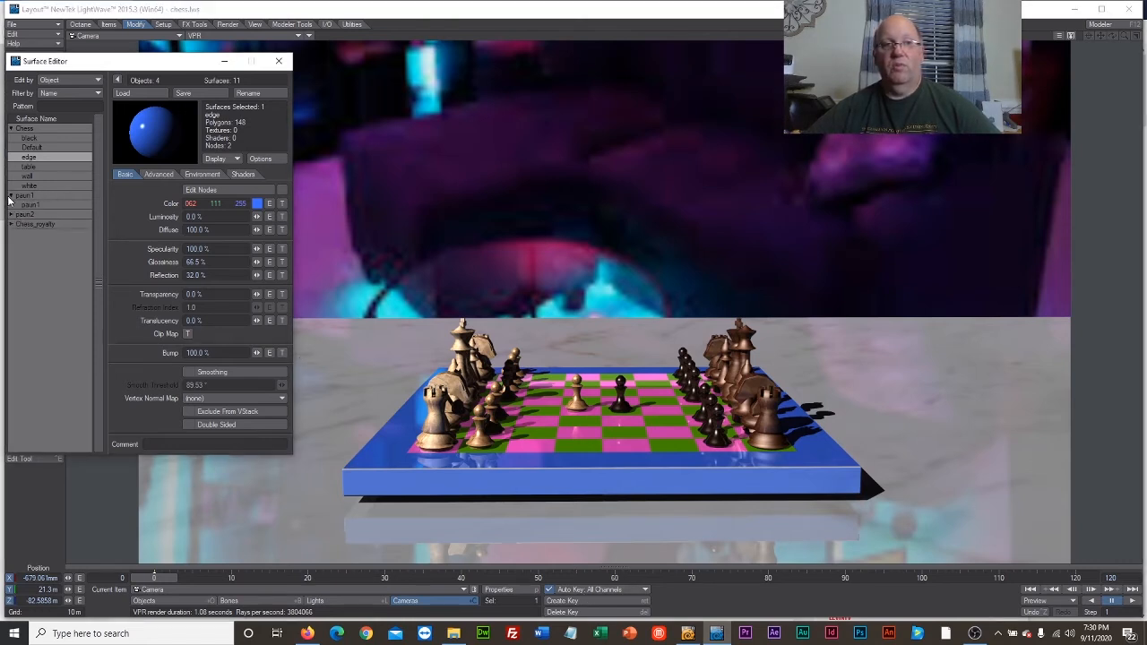
left_click(28, 205)
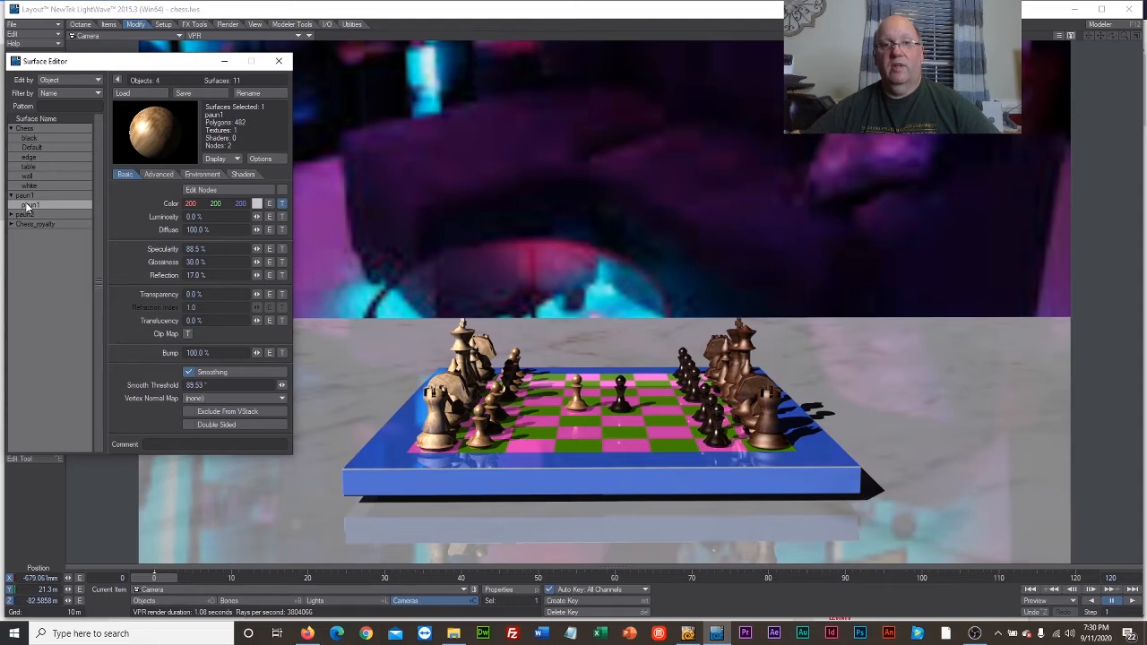
left_click(282, 204)
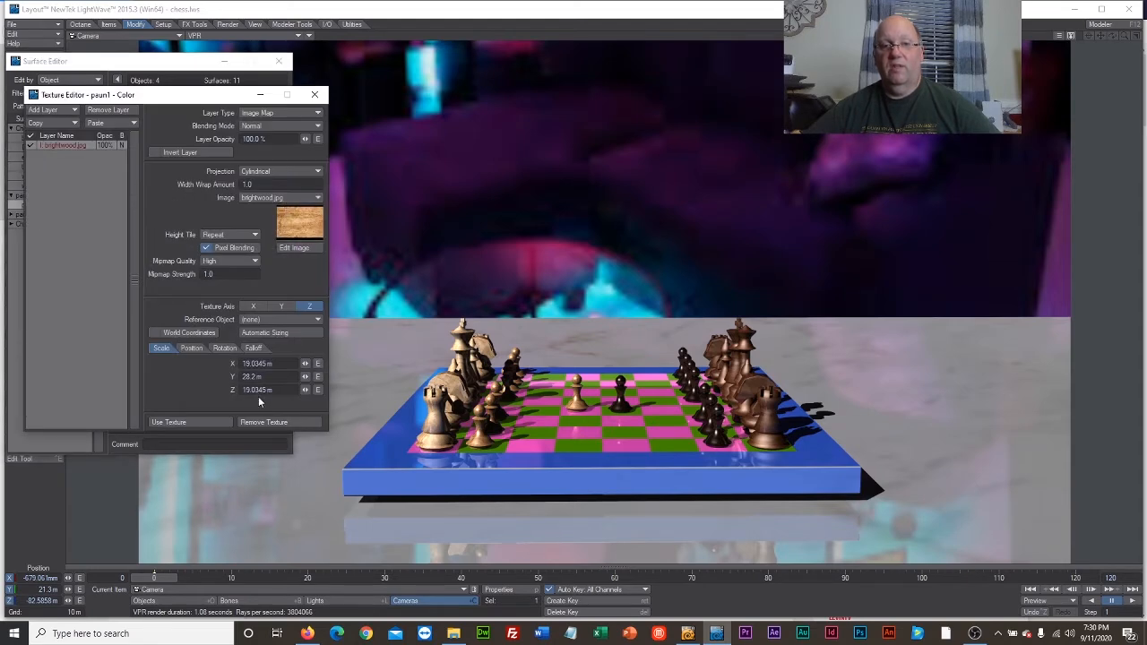
left_click(258, 422)
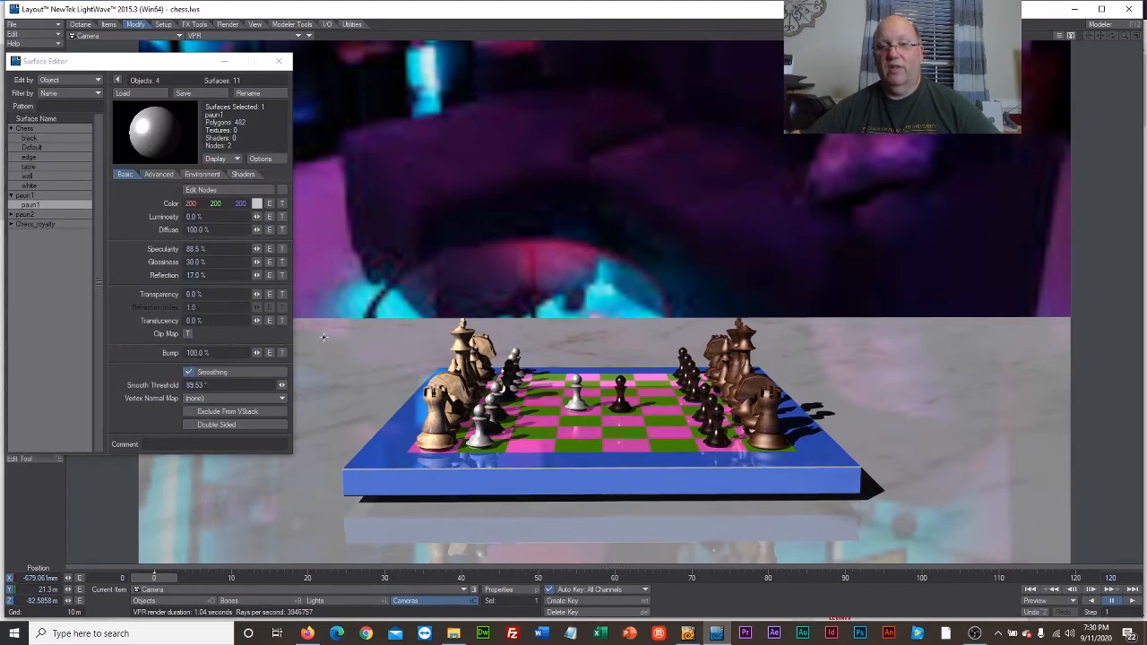
left_click(256, 204)
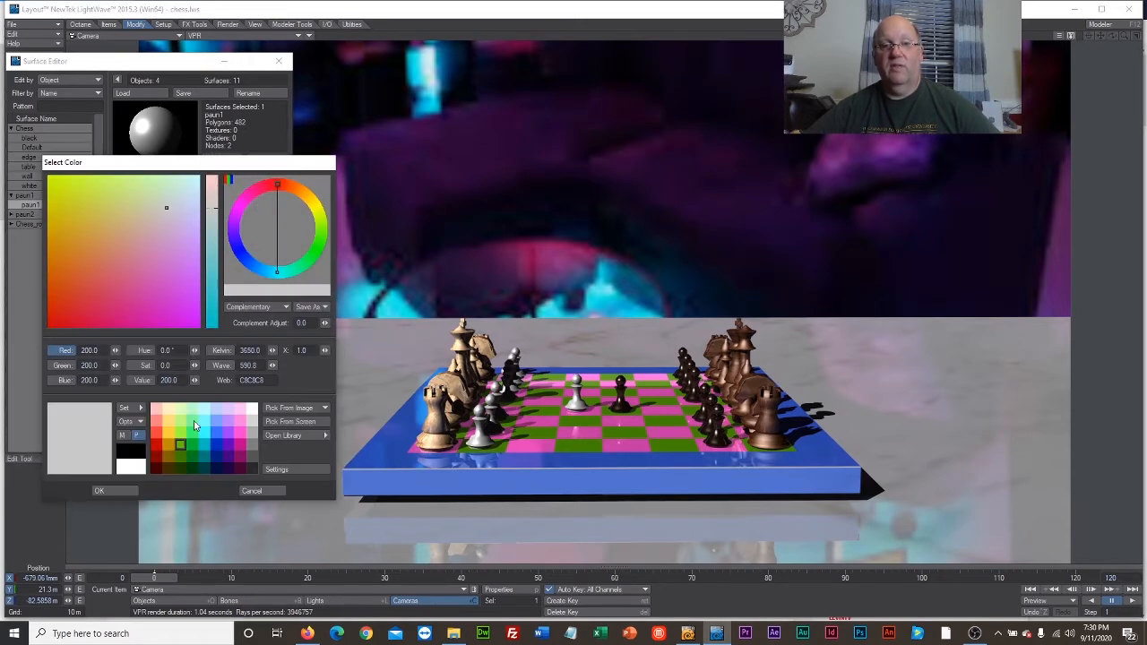
left_click(181, 444)
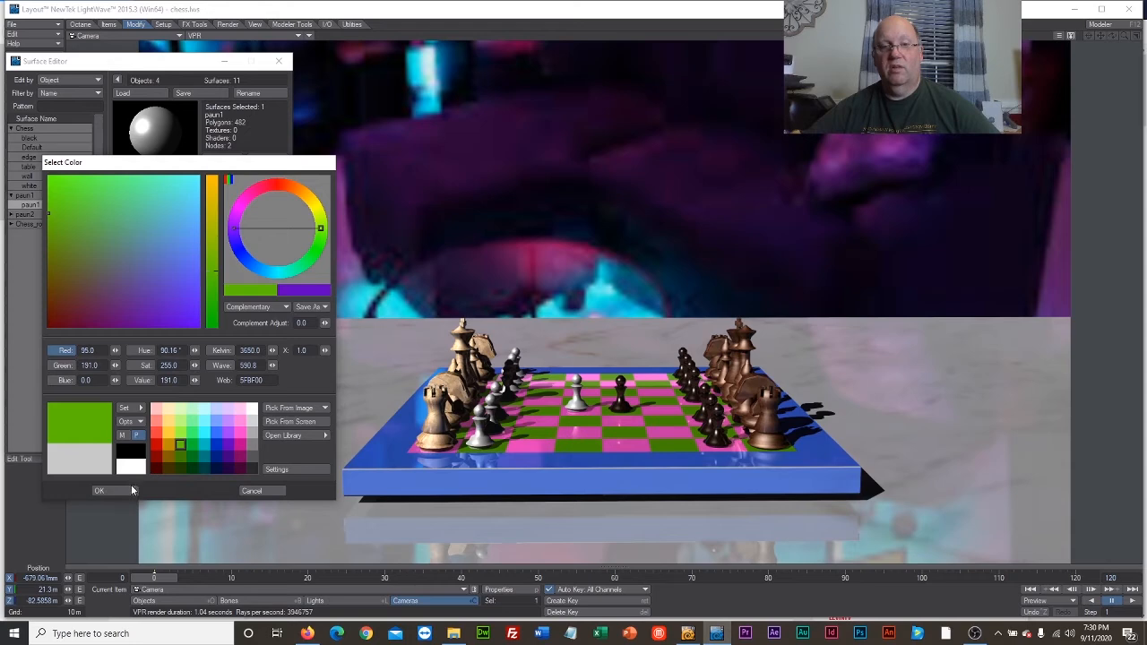
left_click(99, 490)
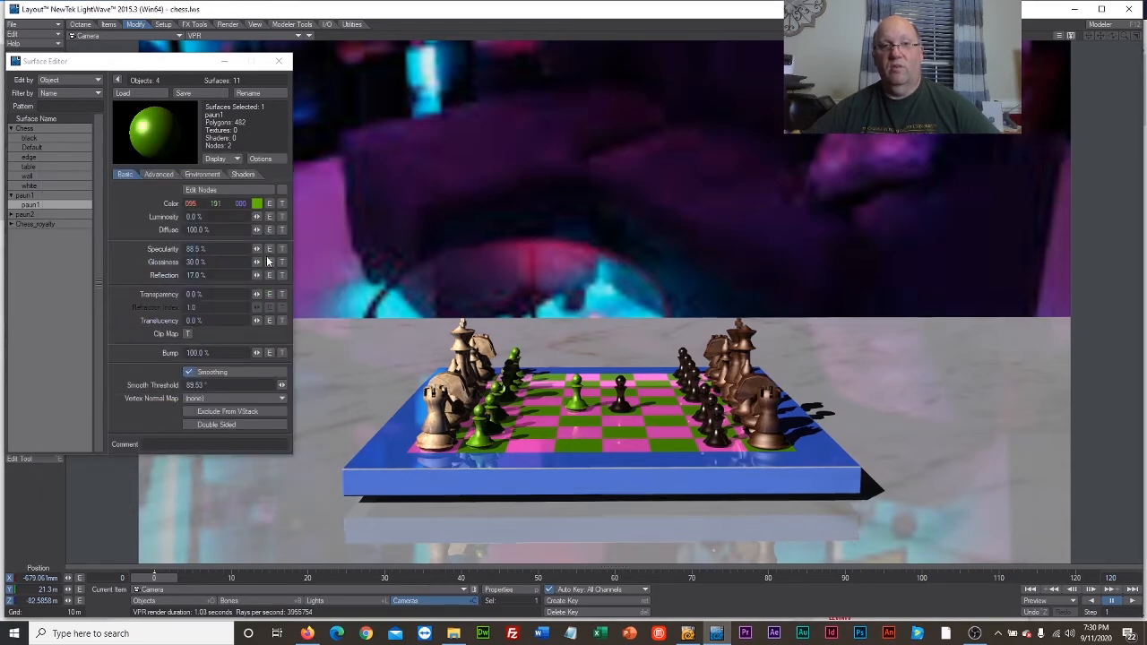
Make the paun1 surface double sided with 56.5% luminosity, 55.5% transparency and a refraction index of 1.78.
left_click_drag(258, 218, 269, 218)
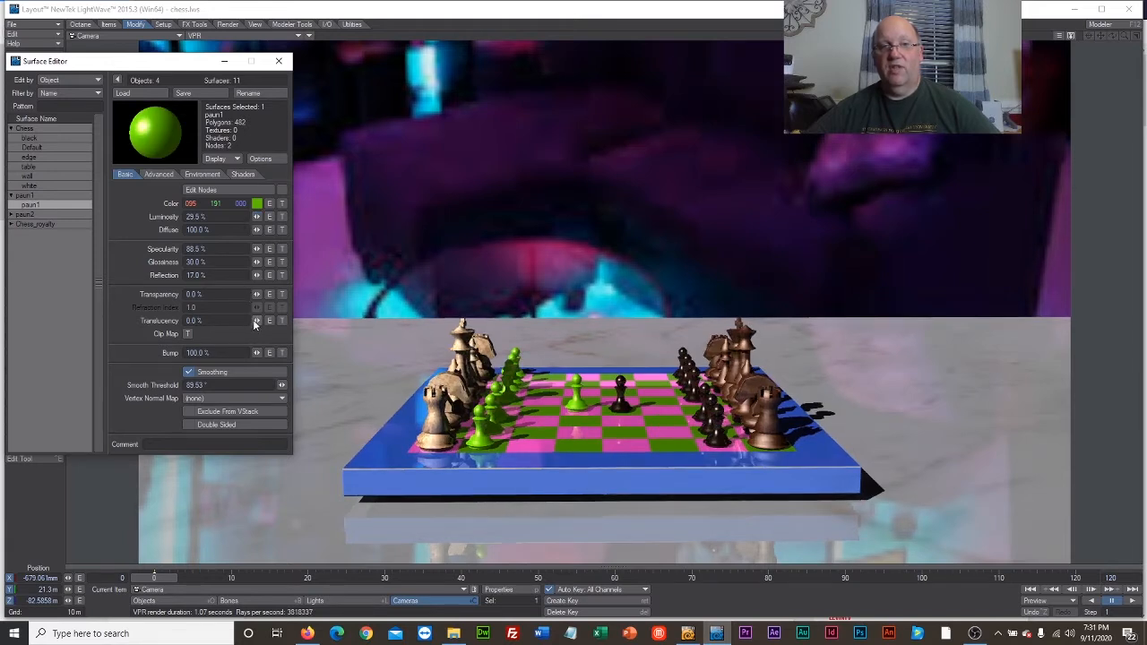
left_click_drag(258, 299, 284, 298)
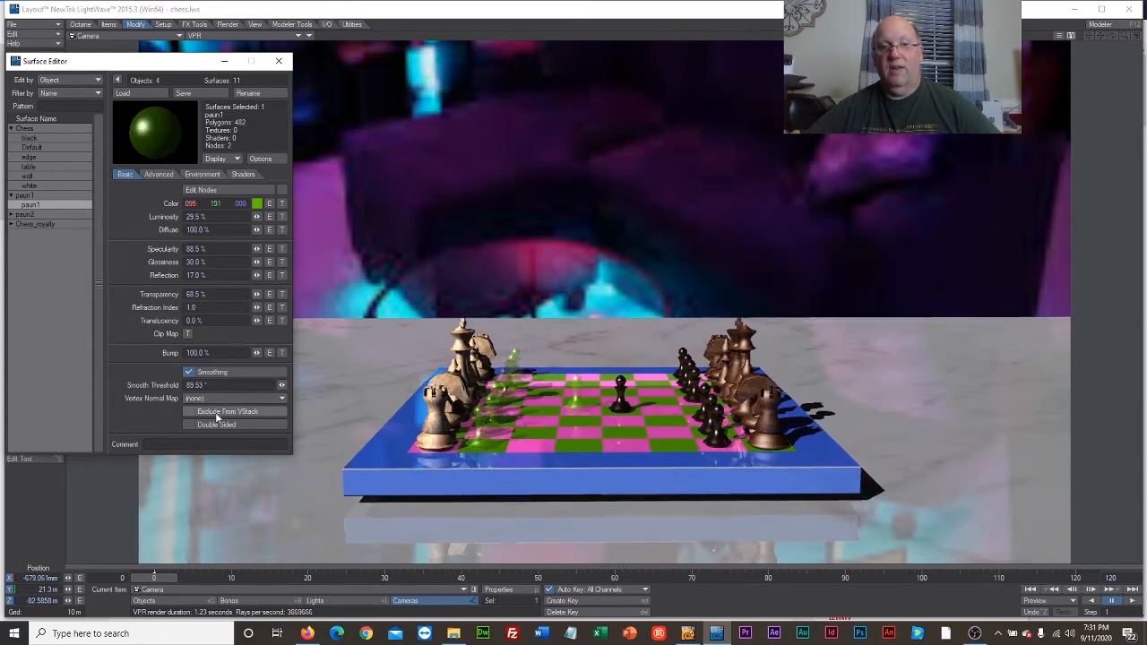
left_click(188, 425)
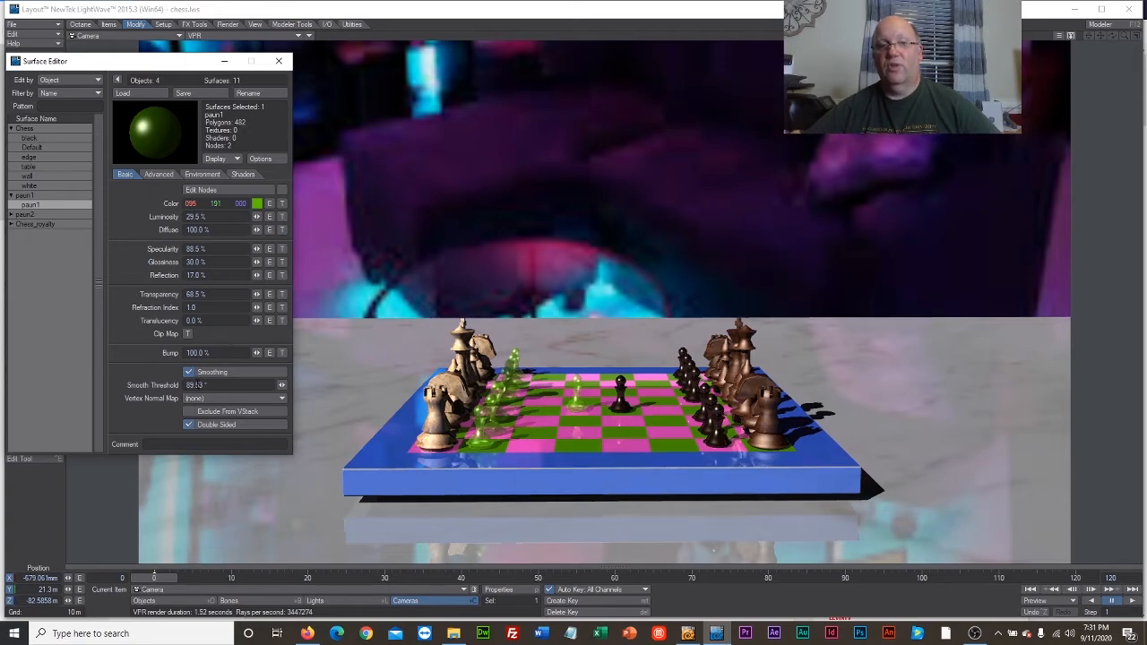
left_click_drag(257, 216, 258, 214)
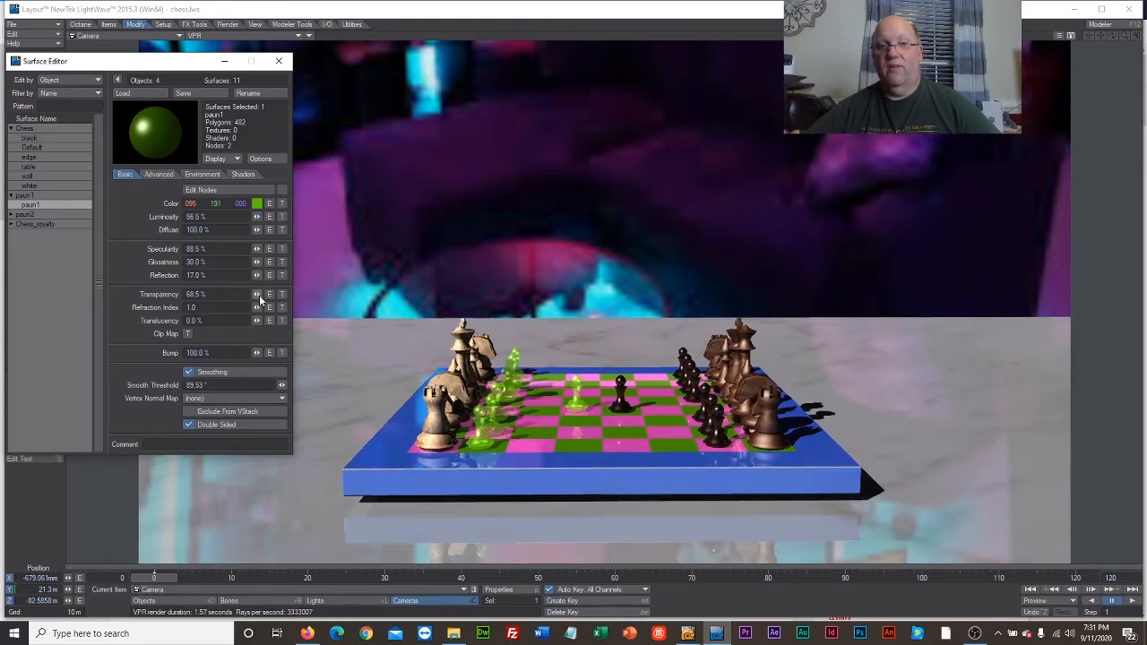
left_click_drag(256, 296, 259, 309)
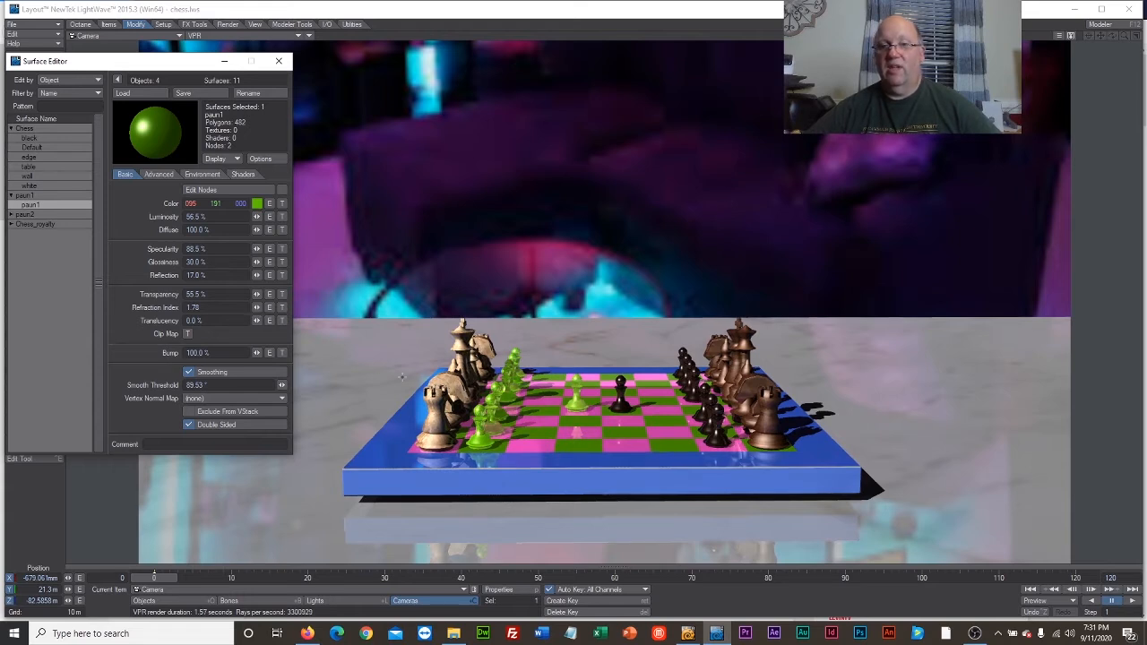
Remove the darkwood2.jpg color texture from the paun2 surface.
left_click(10, 216)
left_click(29, 224)
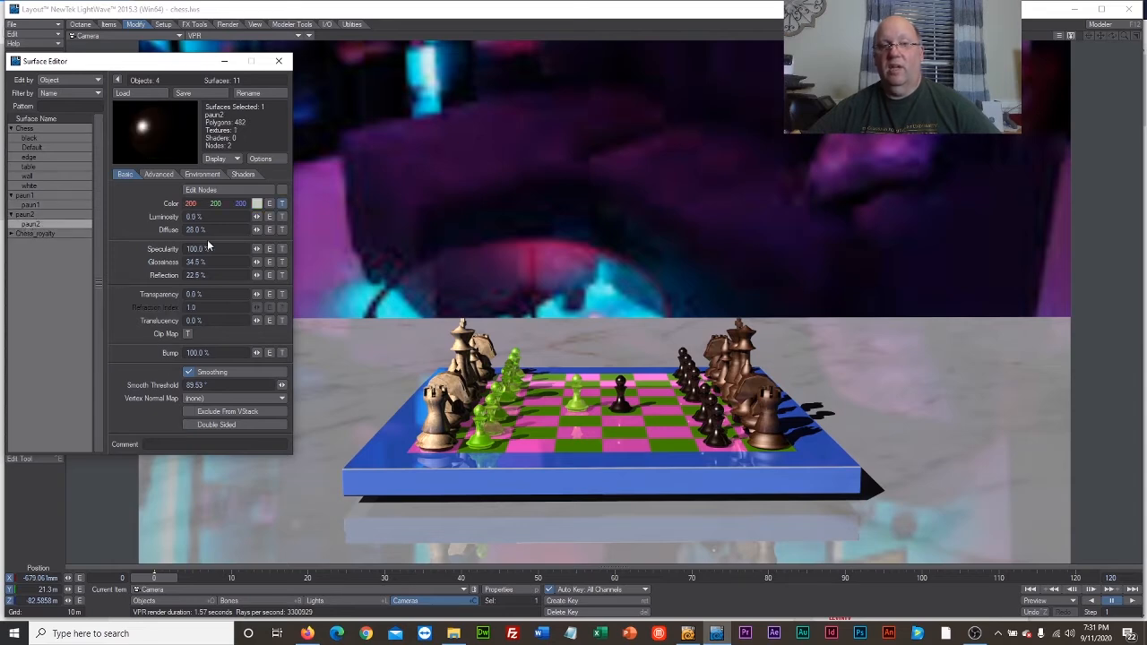
left_click(282, 204)
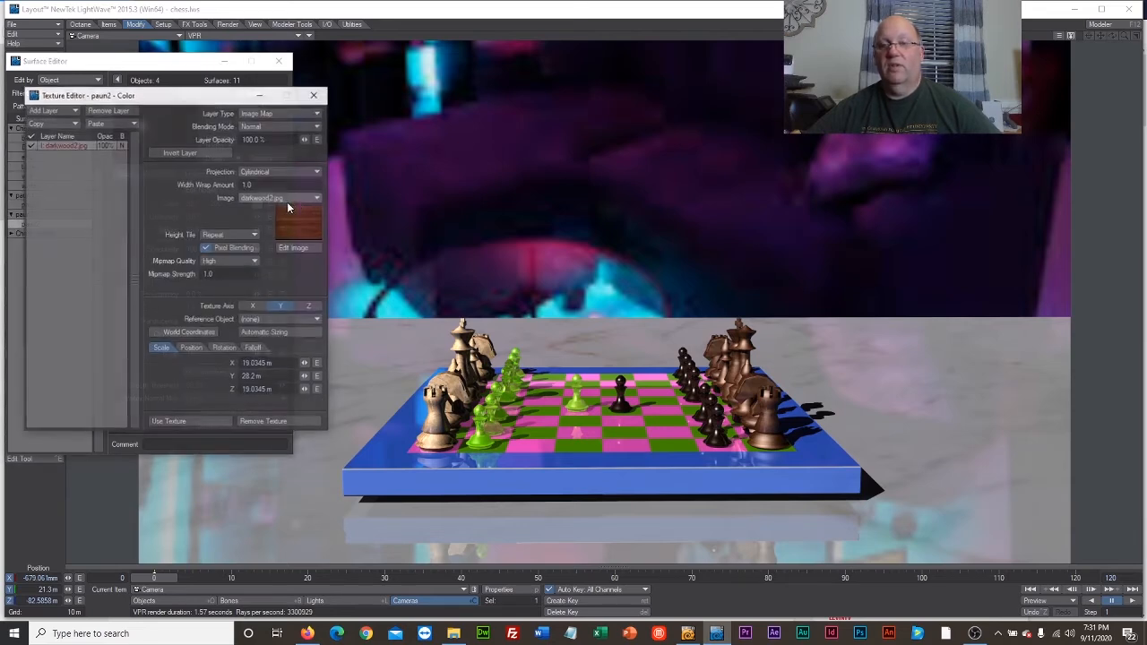
left_click(284, 423)
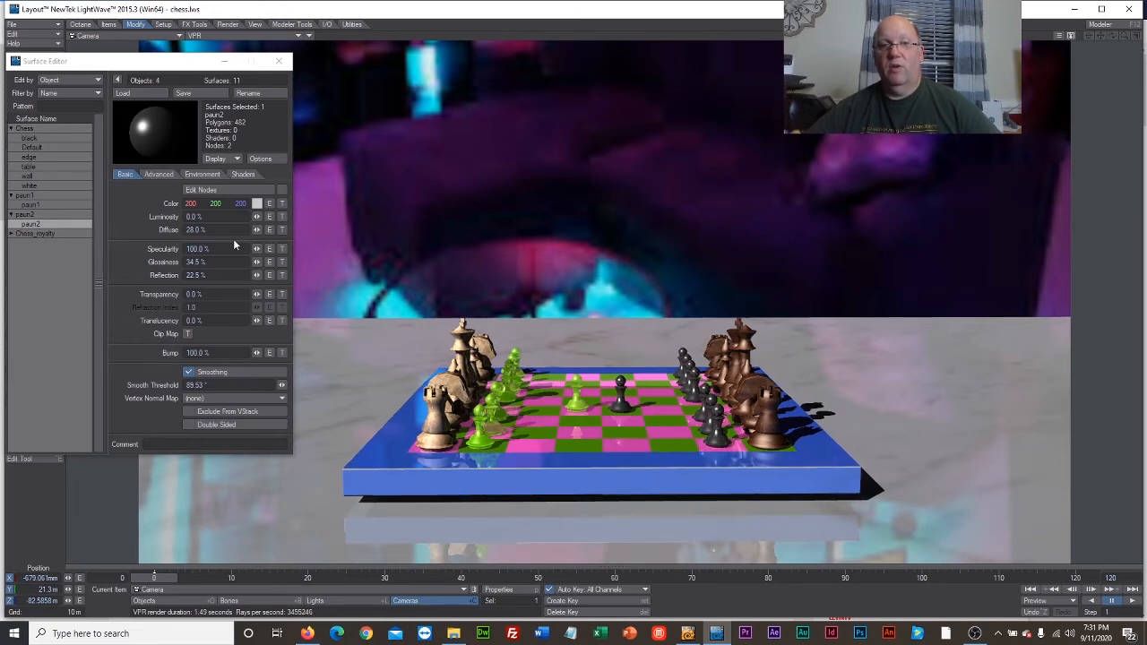
Set the paun2 surface color to pink, RGB 255, 62, 207.
left_click(257, 203)
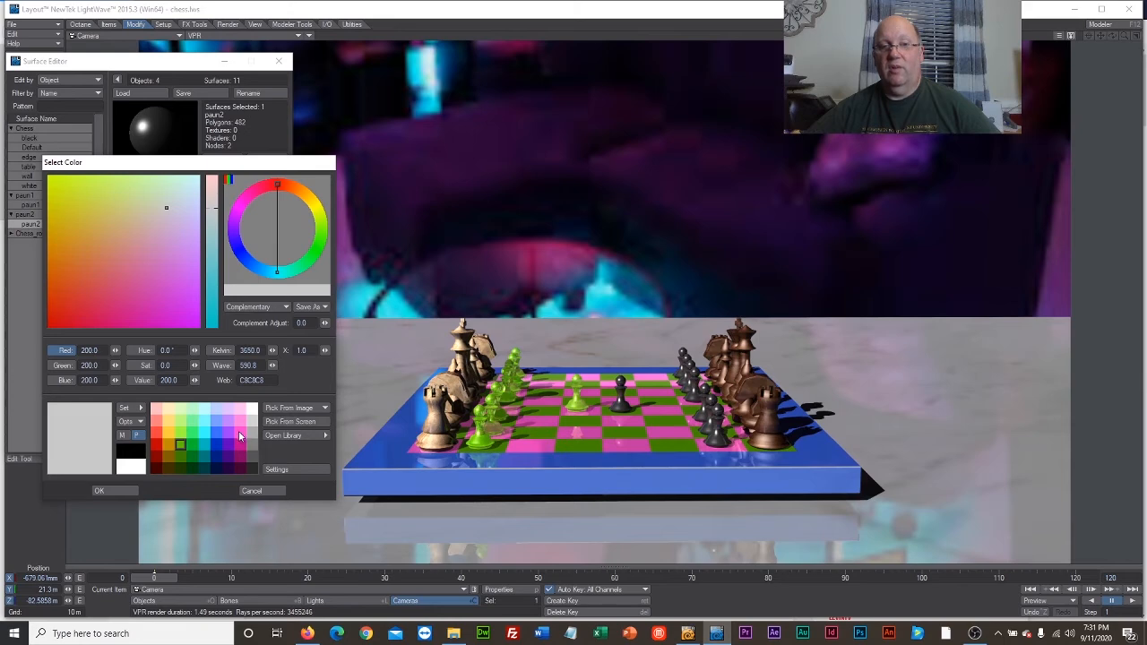
left_click(239, 434)
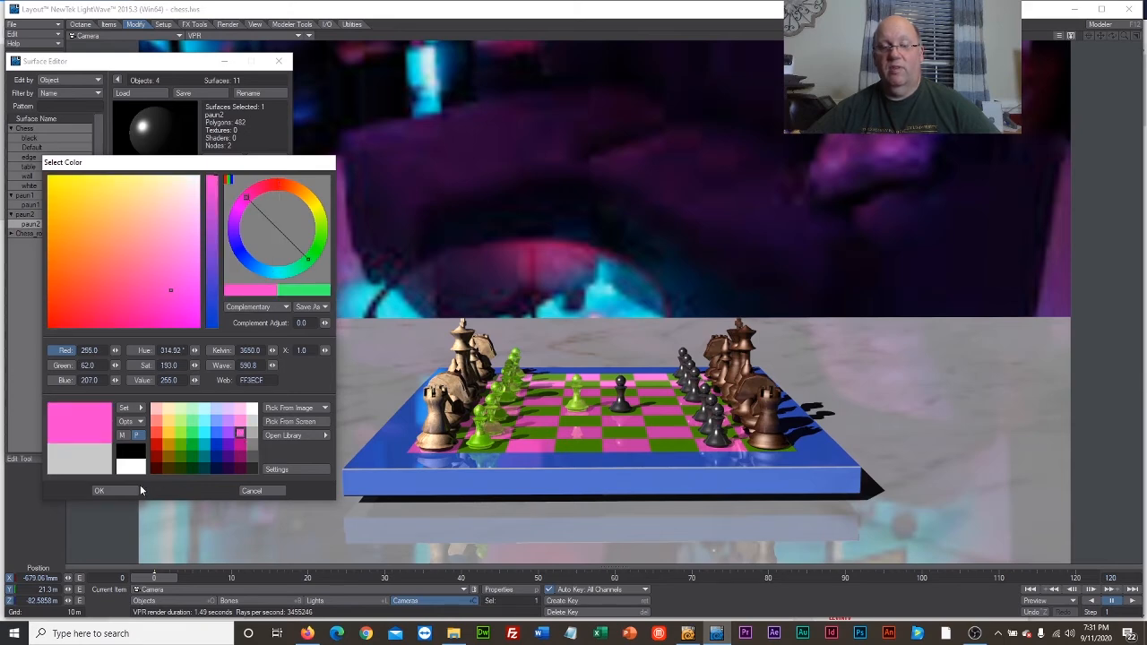
left_click(100, 490)
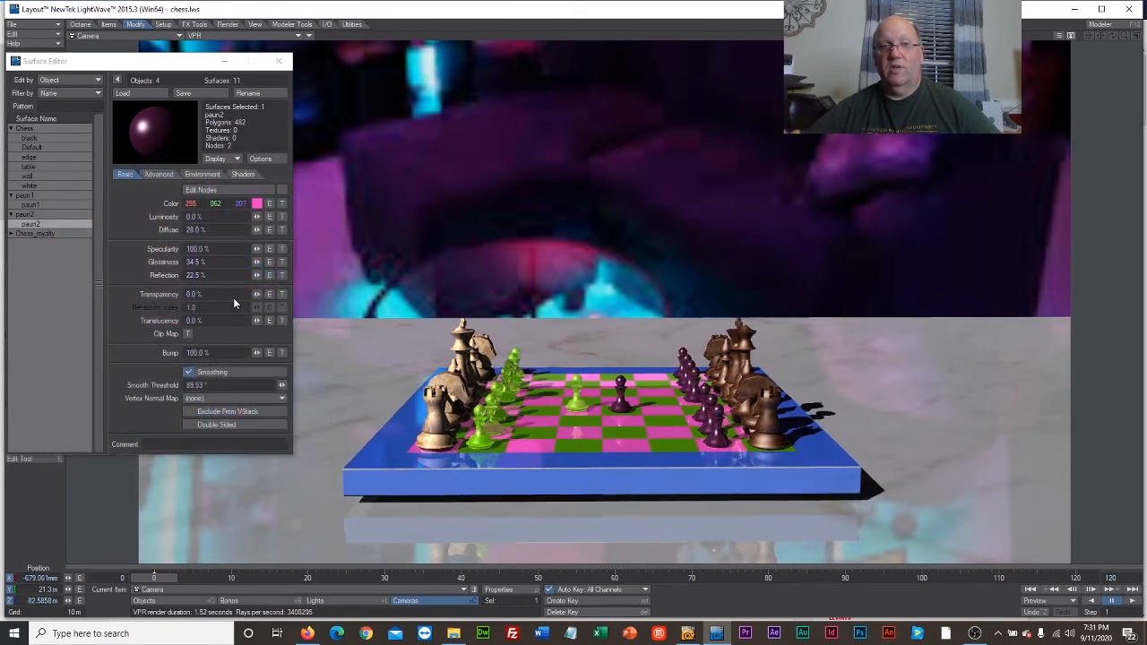
Make the paun2 surface double sided with 45.5% luminosity, 45% transparency and a refraction index of 1.3.
left_click_drag(256, 217, 296, 217)
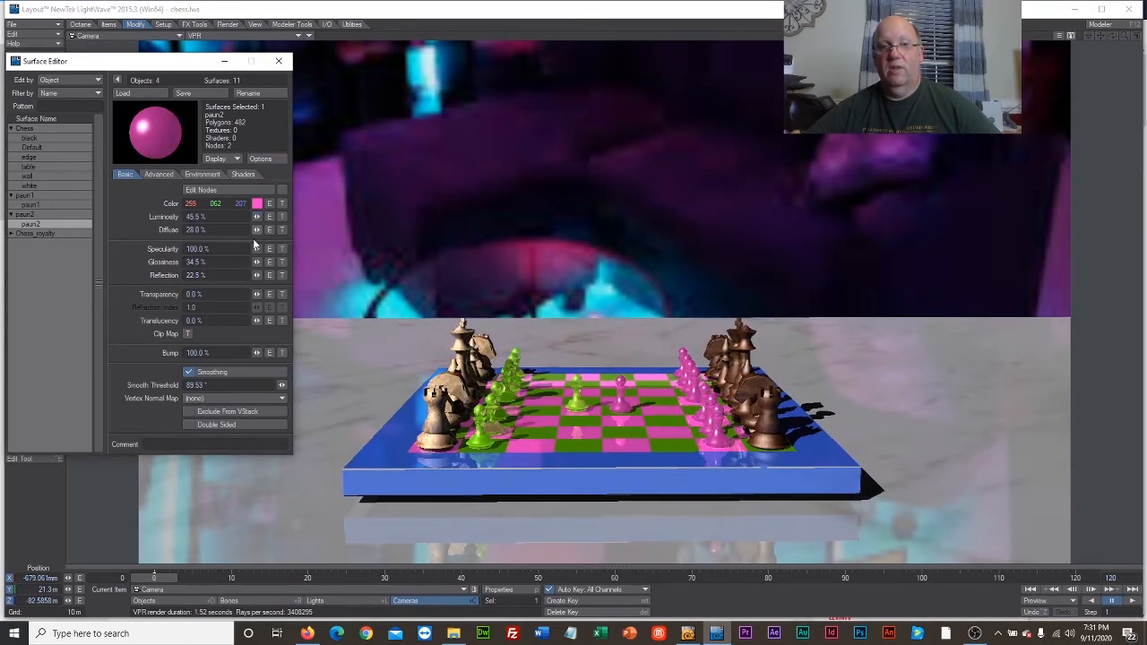
left_click(190, 424)
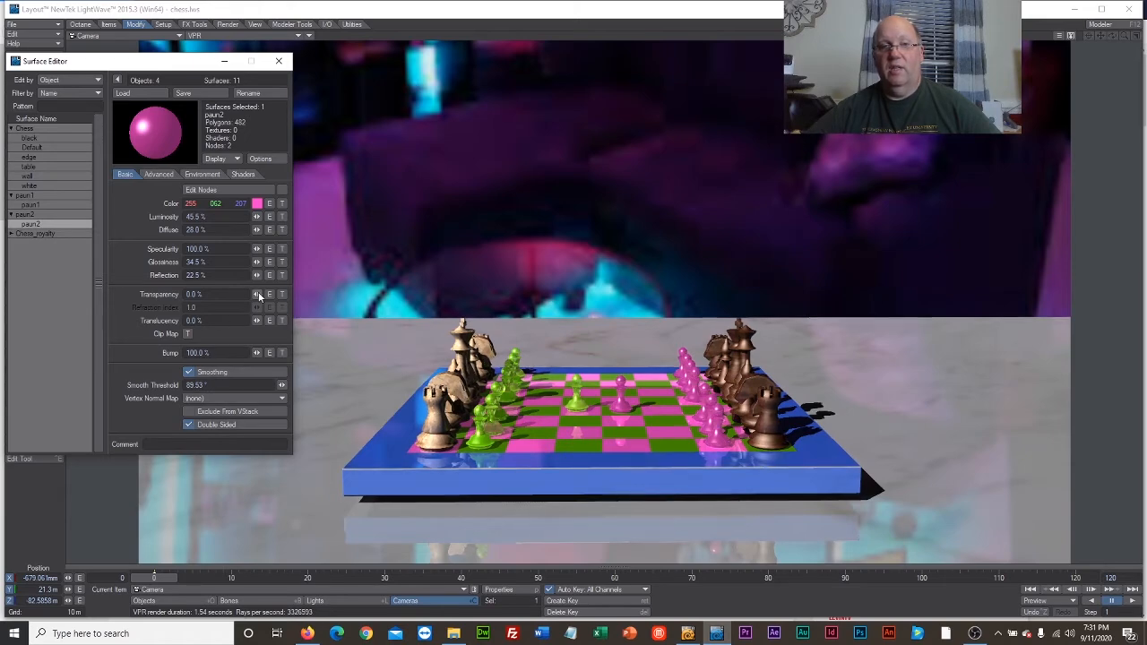
mouse_move(258, 294)
left_mouse_down()
mouse_move(298, 294)
mouse_move(257, 311)
left_mouse_up()
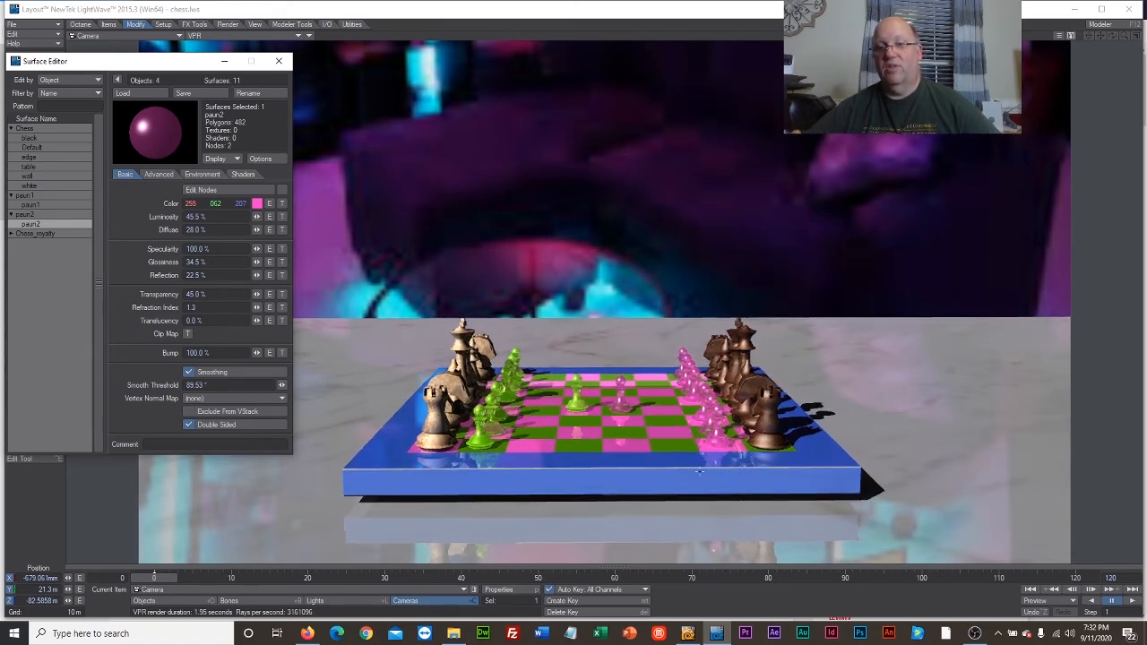
Remove the darkwood2.jpg color texture from Chess_royalty's black_p surface and set its color to pink, RGB 255, 62, 207.
left_click(9, 235)
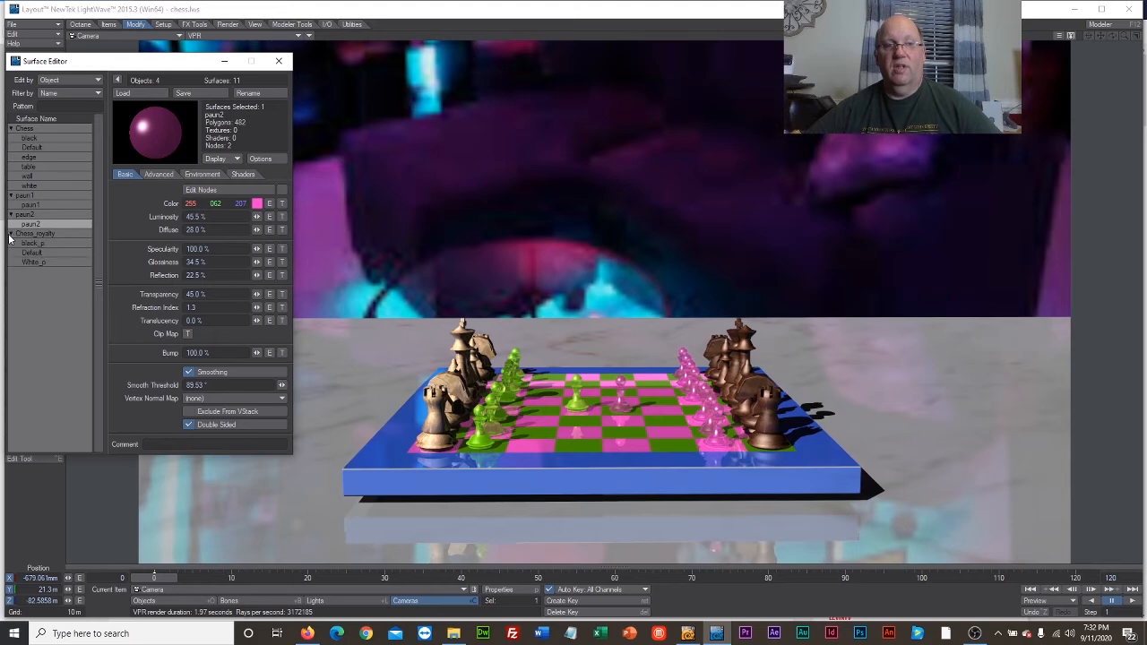
left_click(32, 245)
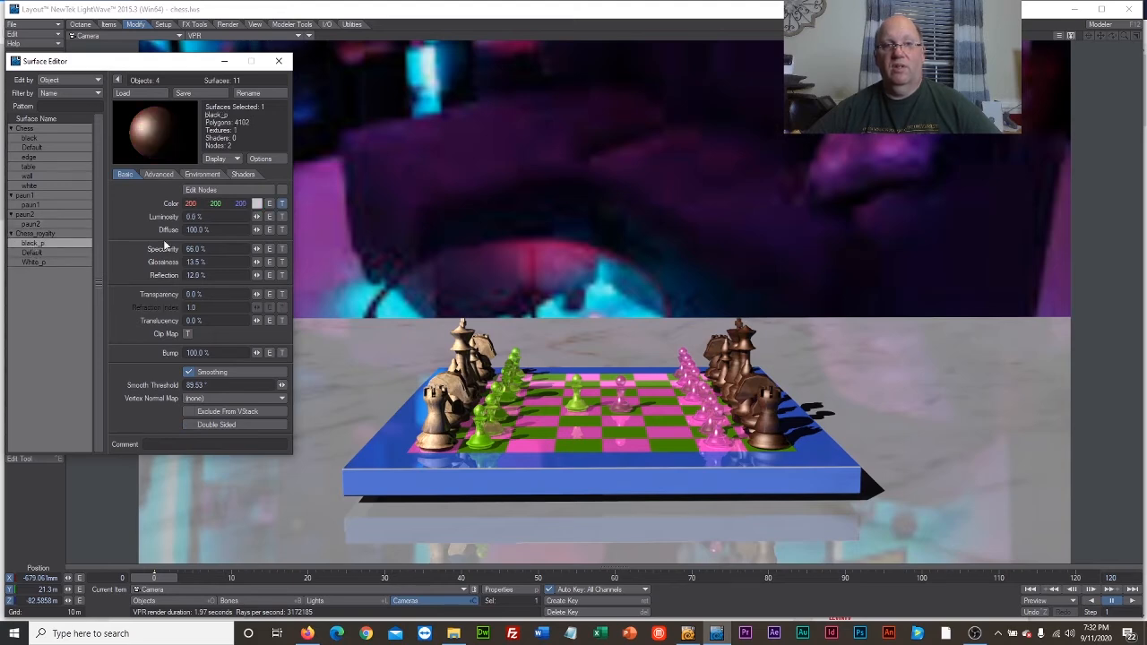
left_click(281, 204)
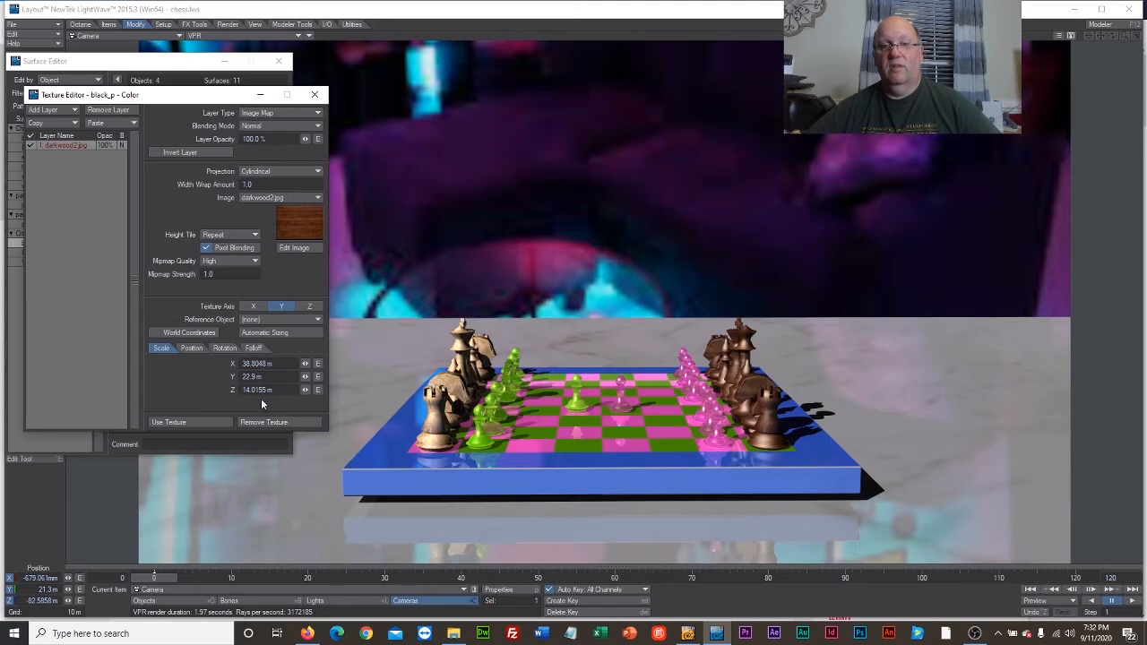
left_click(170, 422)
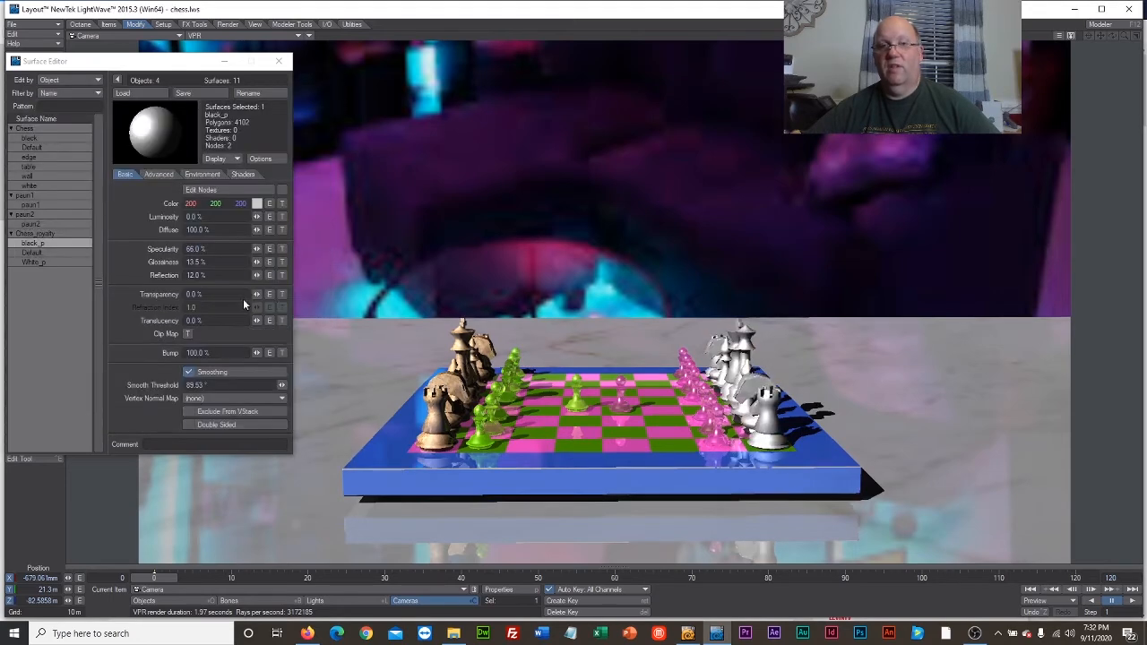
left_click(256, 205)
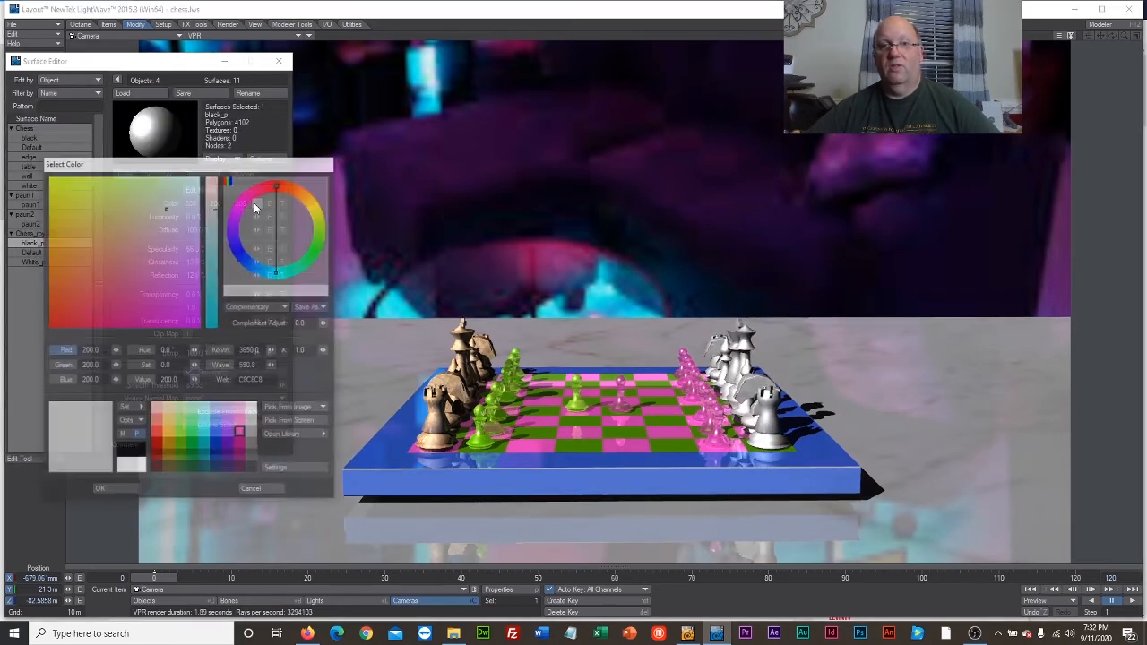
left_click(240, 434)
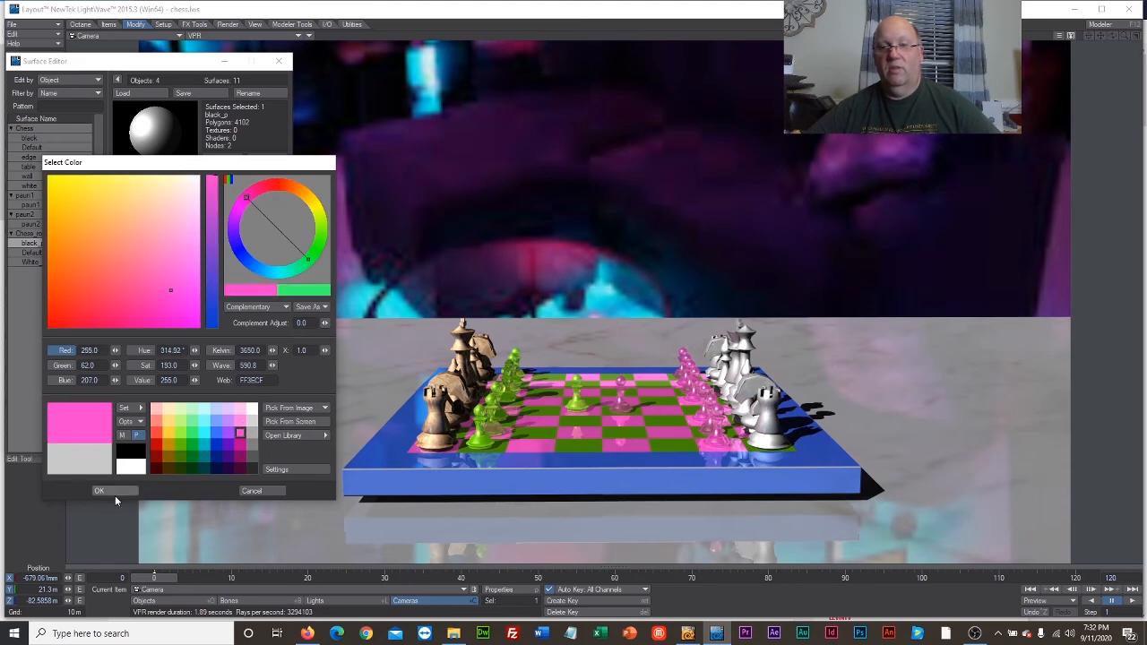
left_click(113, 492)
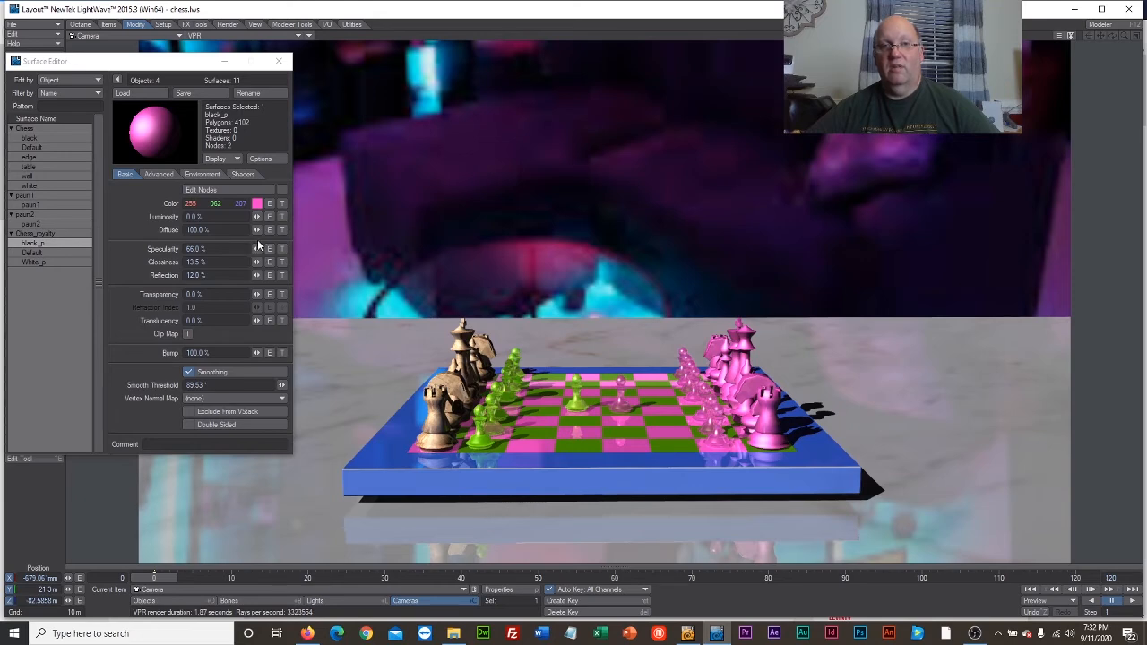
Make the black_p surface double sided with 33% luminosity, 53% transparency and a refraction index of 1.3.
left_click_drag(257, 219, 287, 219)
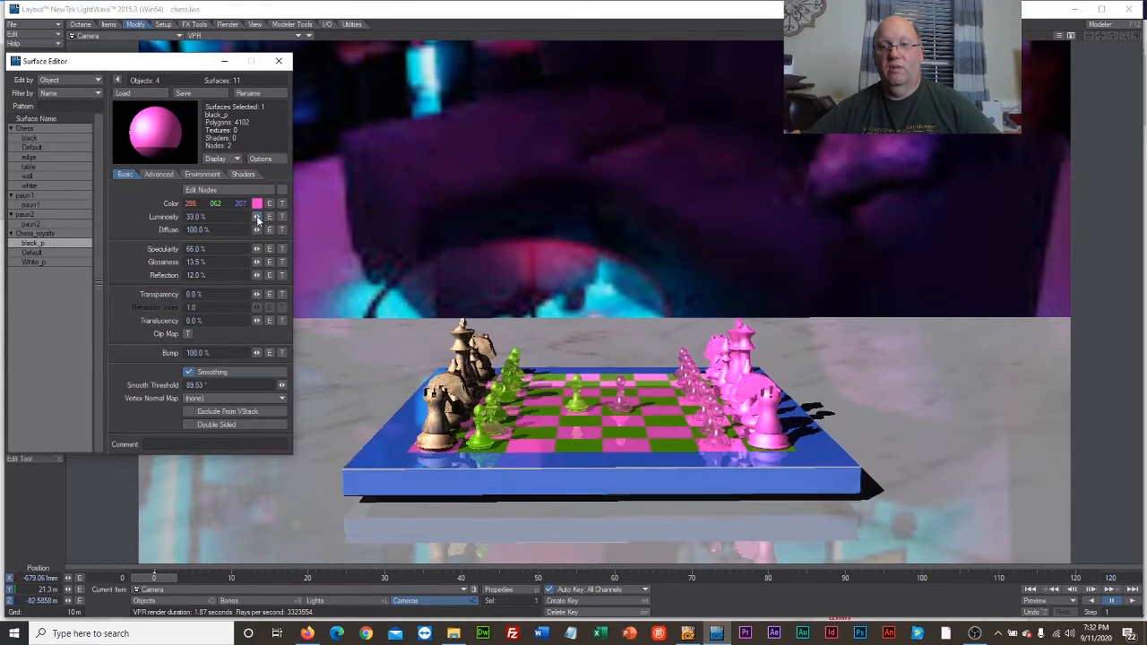
left_click(189, 423)
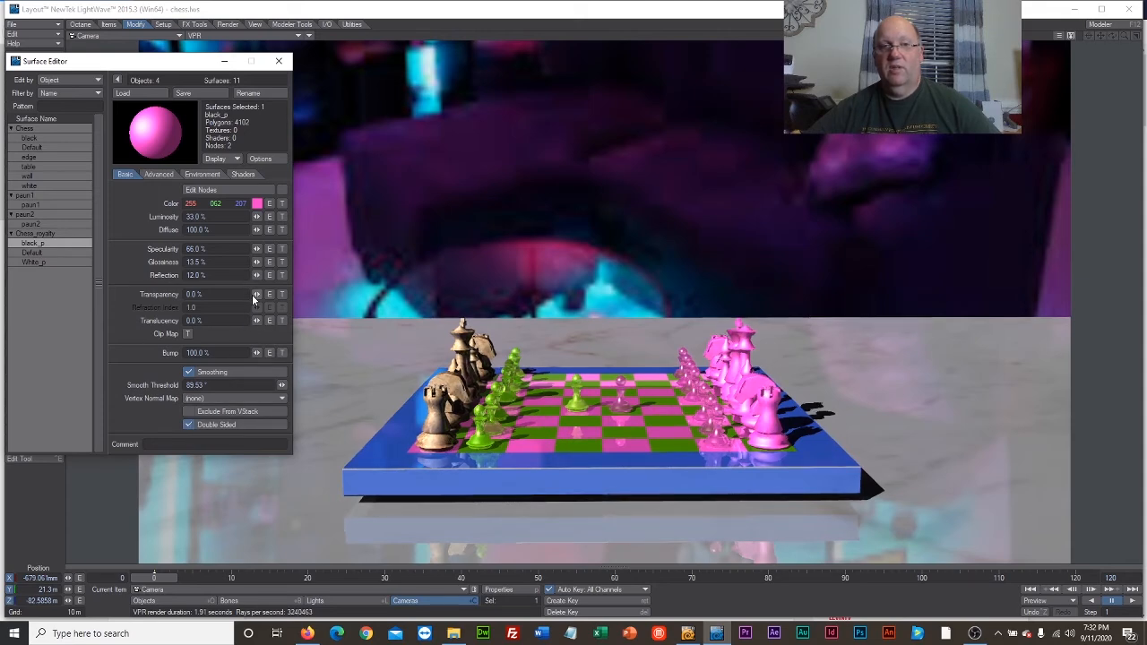
left_click_drag(257, 294, 305, 294)
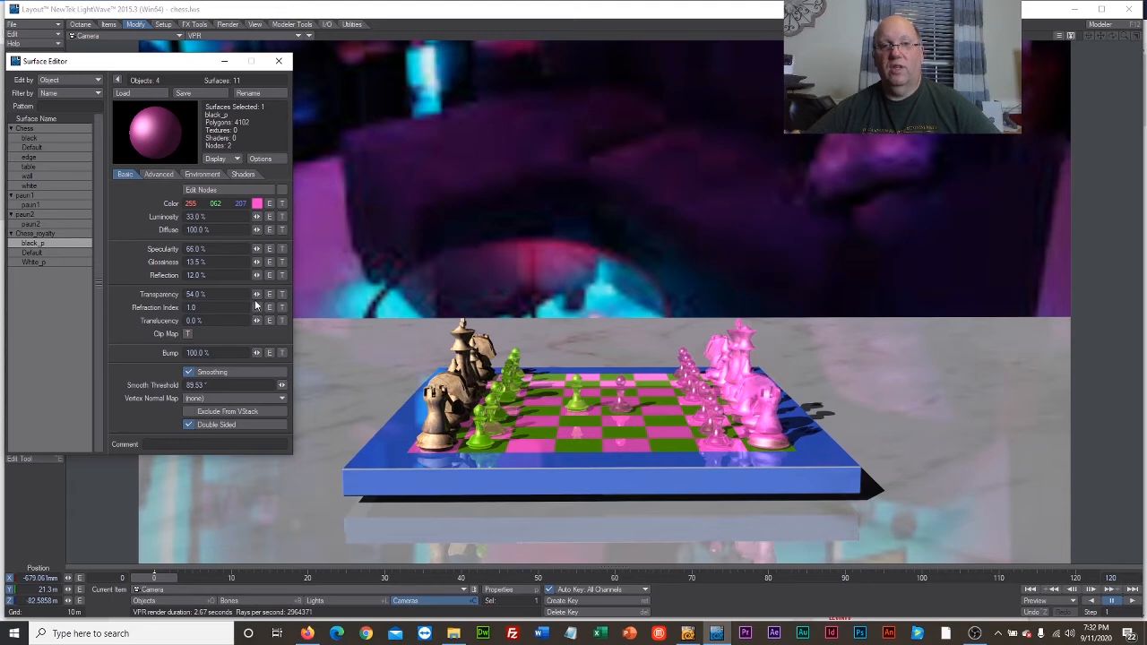
left_click_drag(257, 307, 260, 308)
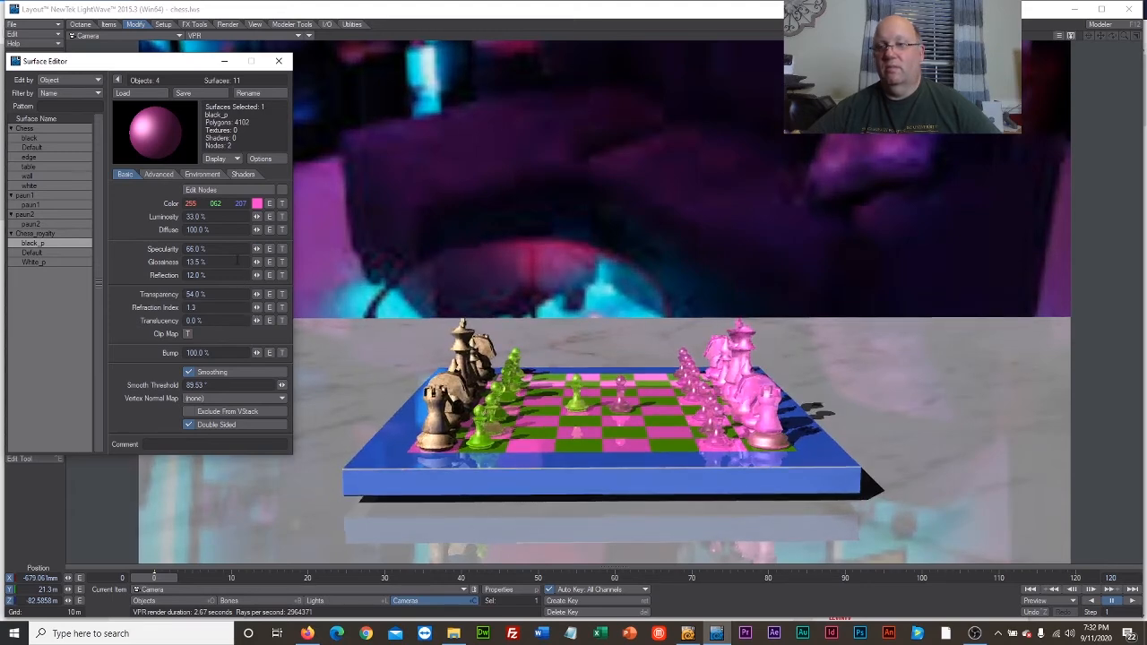
left_click_drag(257, 294, 278, 294)
mouse_move(257, 294)
left_mouse_down()
mouse_move(204, 294)
mouse_move(259, 295)
left_mouse_up()
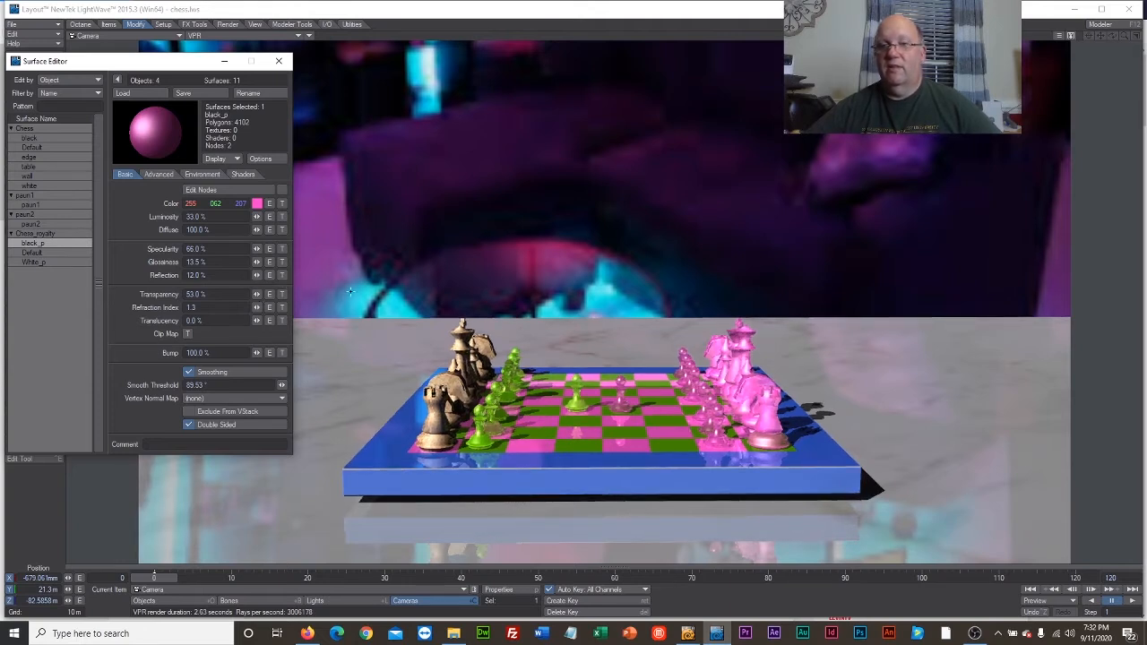
Remove the brightwood.jpg color texture from the White_p surface and set its color to light green, RGB 158, 255, 62.
left_click(41, 261)
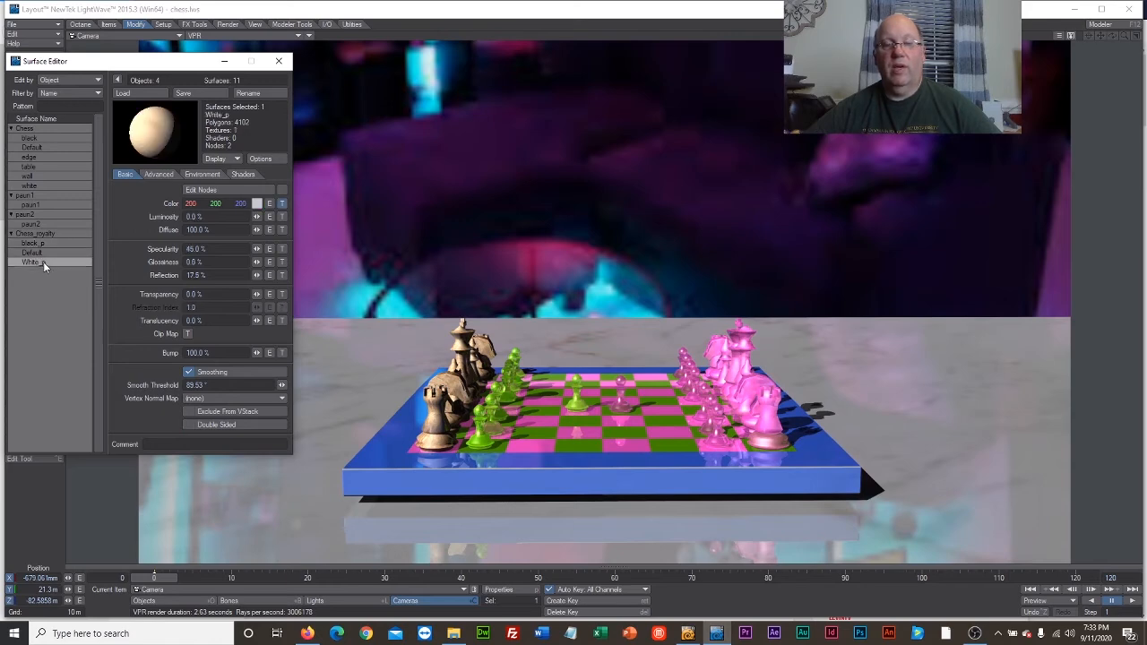
left_click(283, 205)
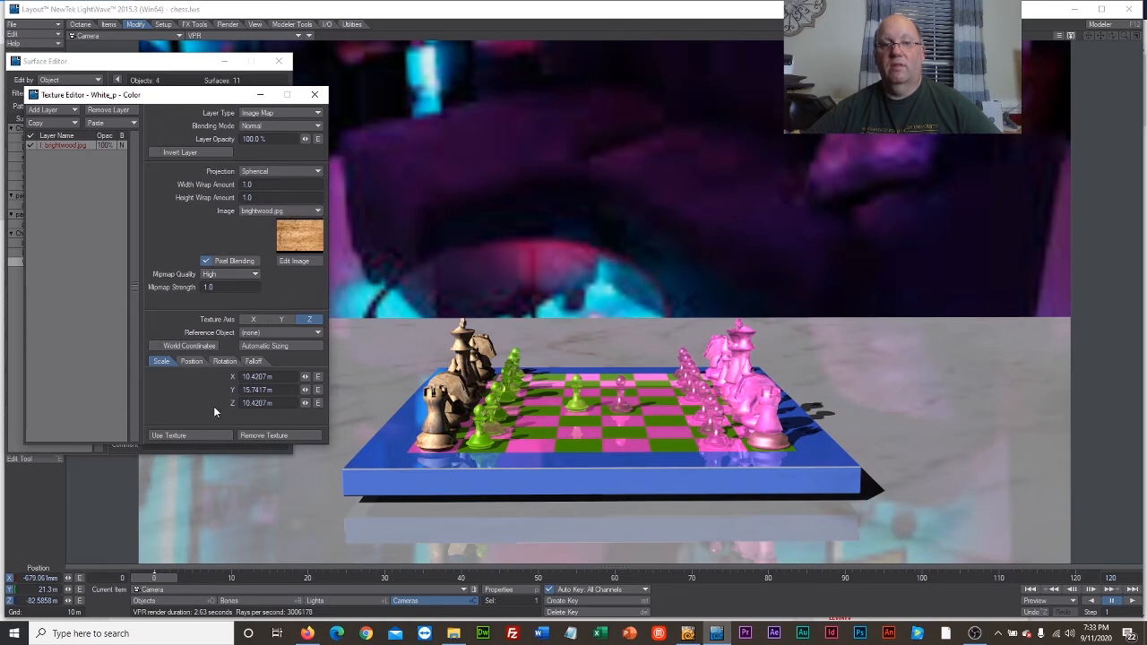
left_click(247, 435)
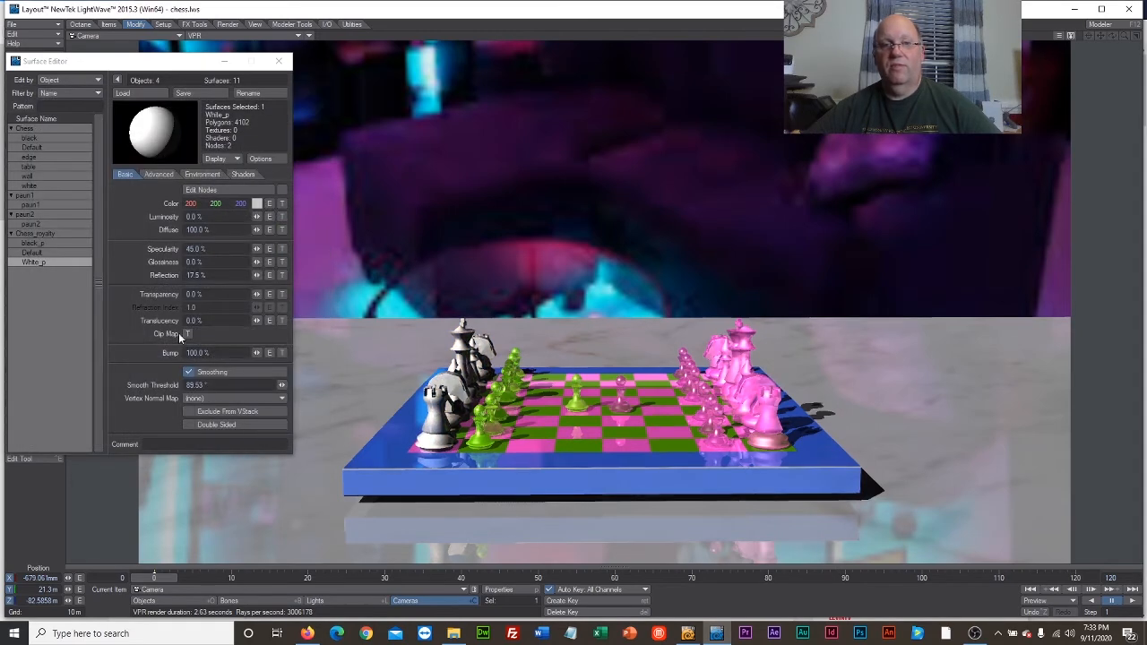
left_click(257, 204)
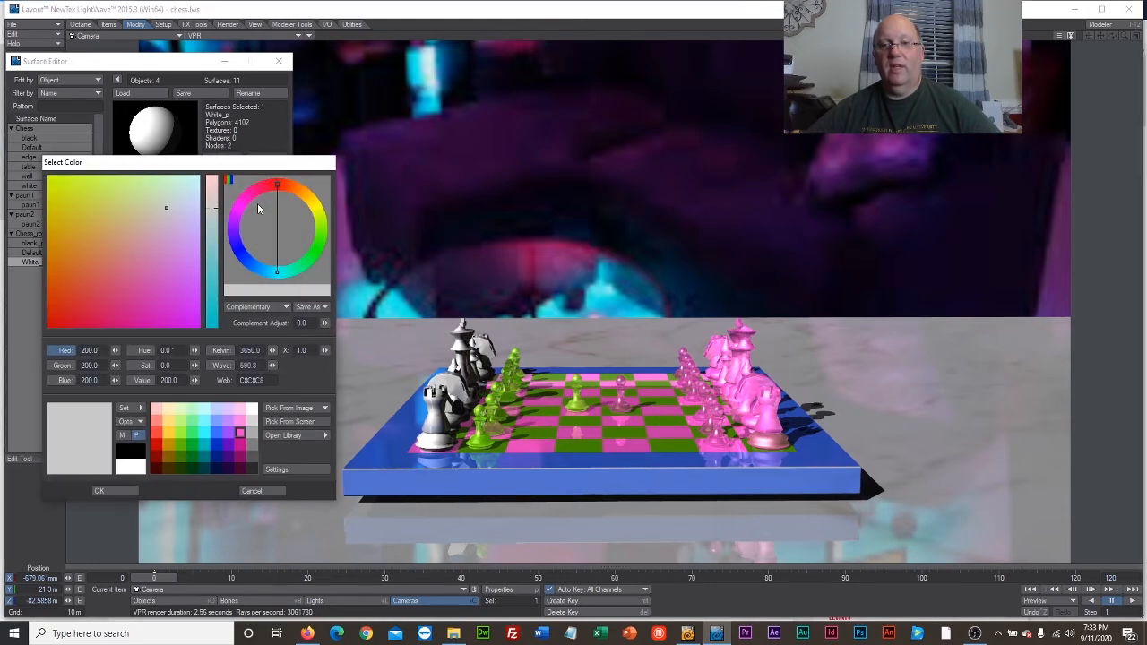
left_click(179, 435)
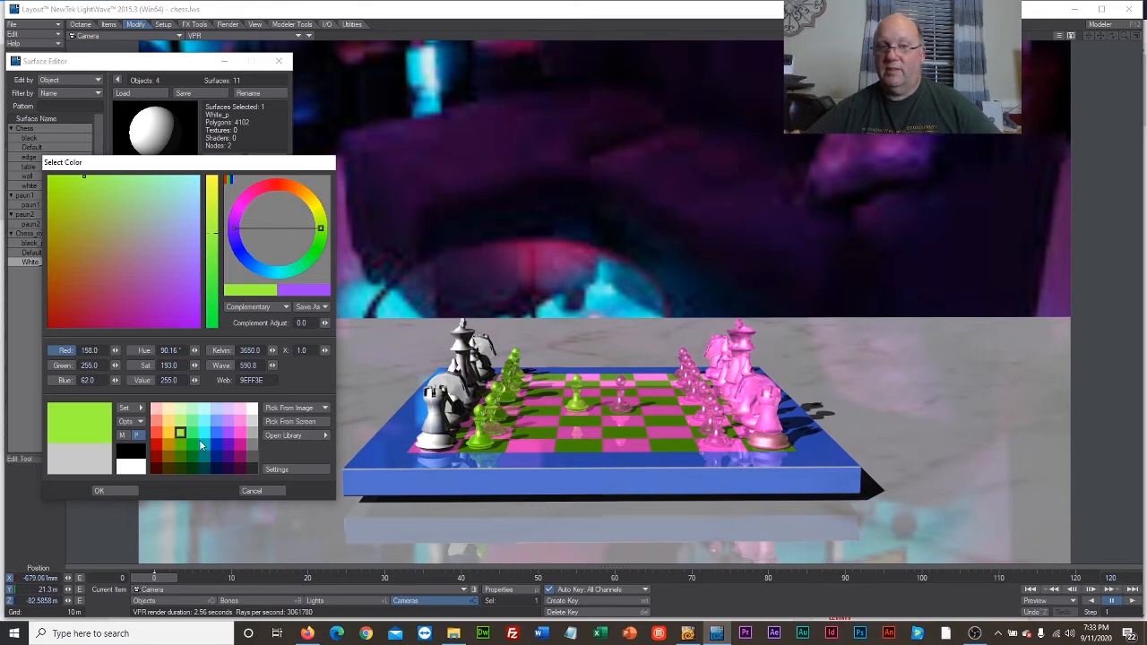
left_click(98, 490)
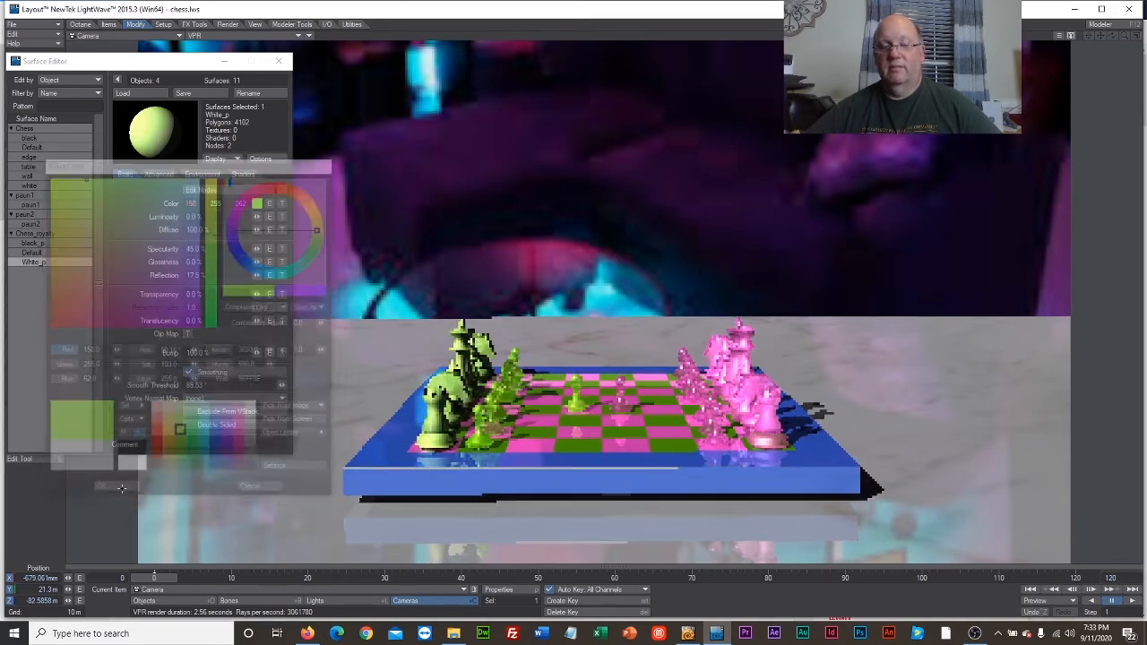
Give the White_p surface 18% luminosity, 54% transparency and a refraction index of 1.285, then close the Surface Editor.
left_click_drag(258, 295, 258, 297)
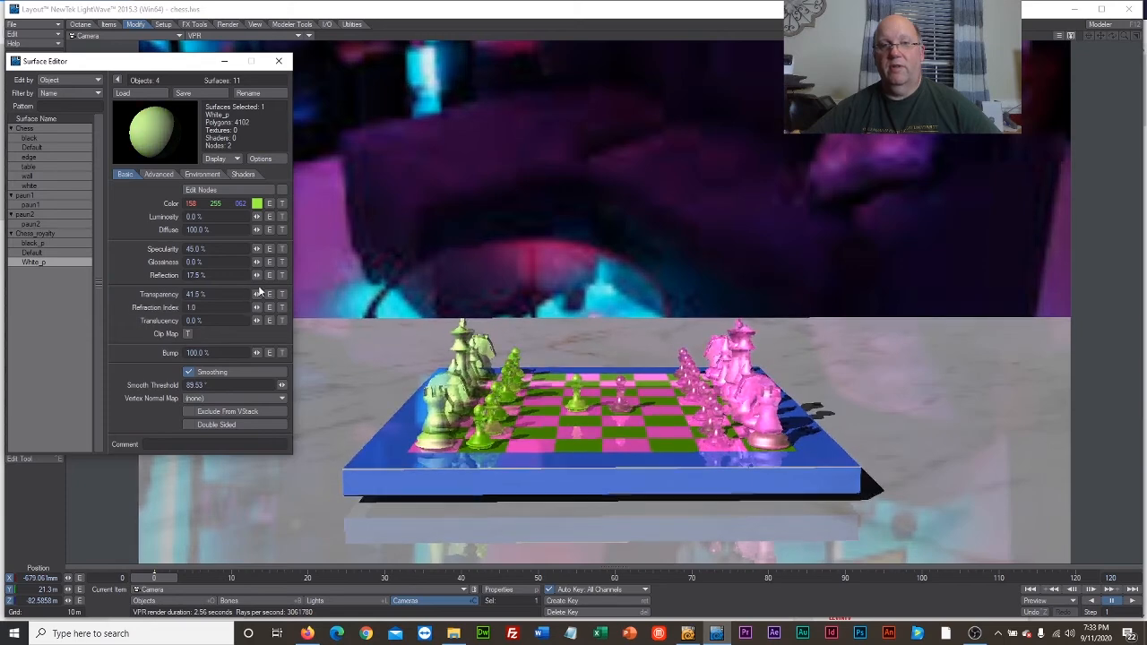
left_click_drag(257, 218, 259, 213)
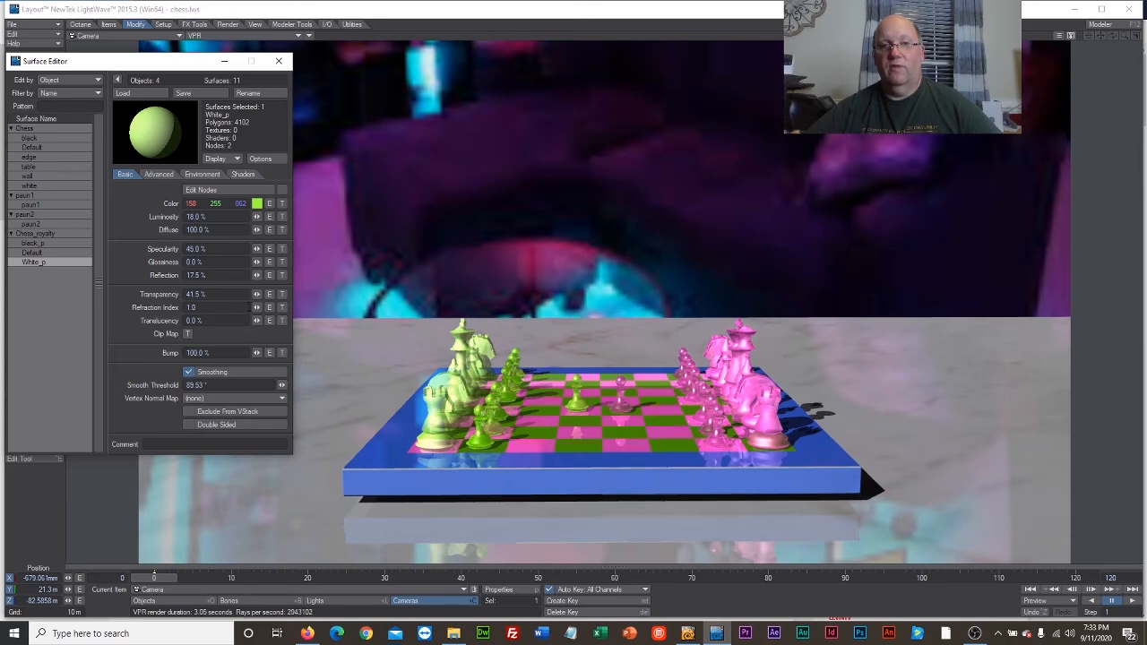
left_click_drag(257, 307, 256, 311)
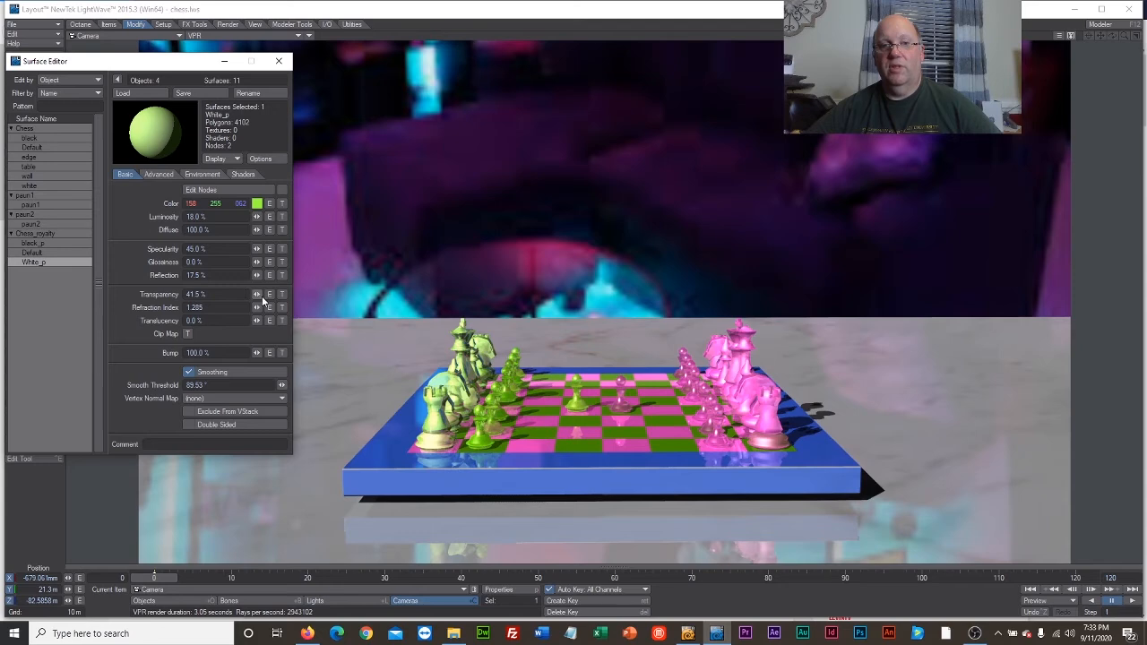
left_click_drag(257, 295, 259, 291)
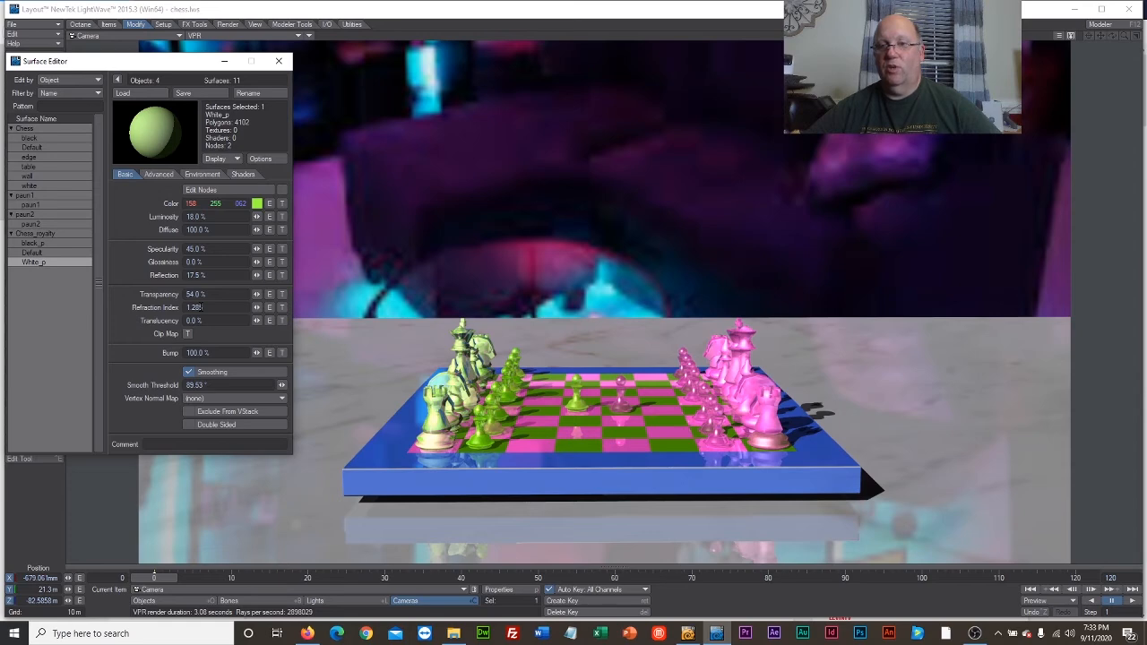
left_click(280, 63)
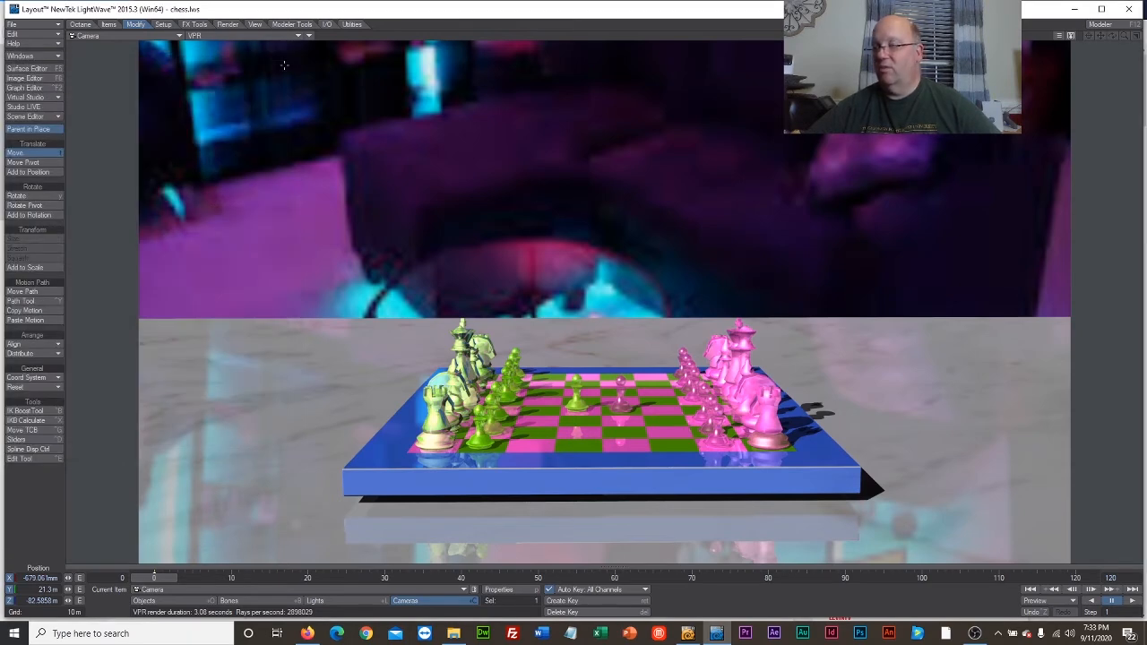
Remove the white_marble.jpg color texture from the Chess object's table surface.
left_click(20, 68)
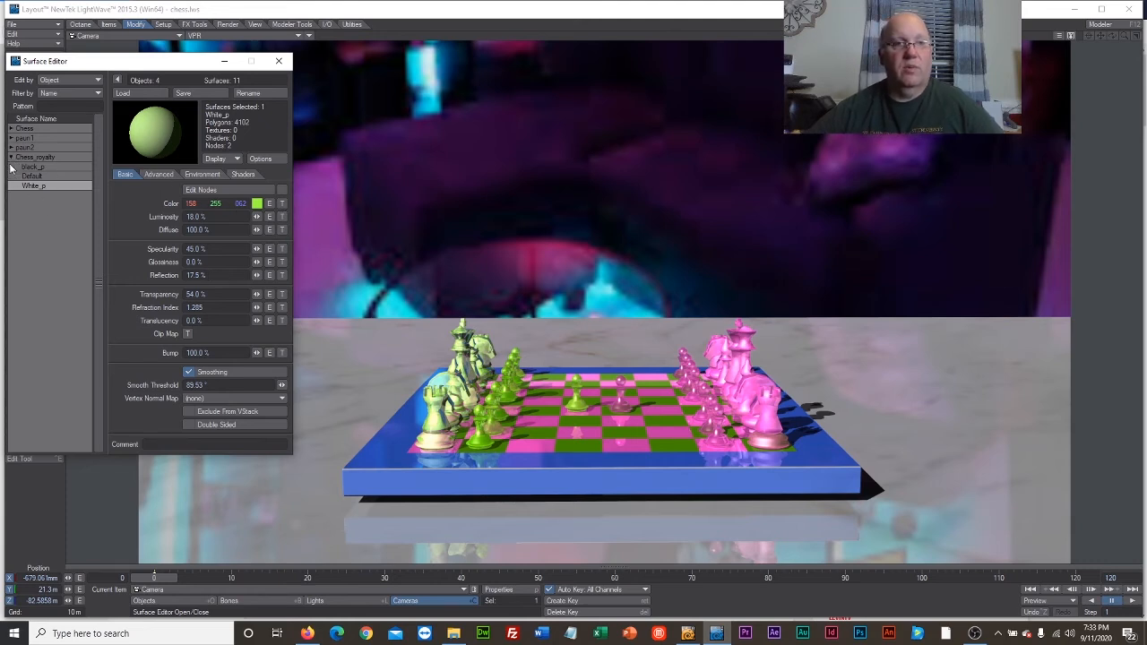
left_click(13, 130)
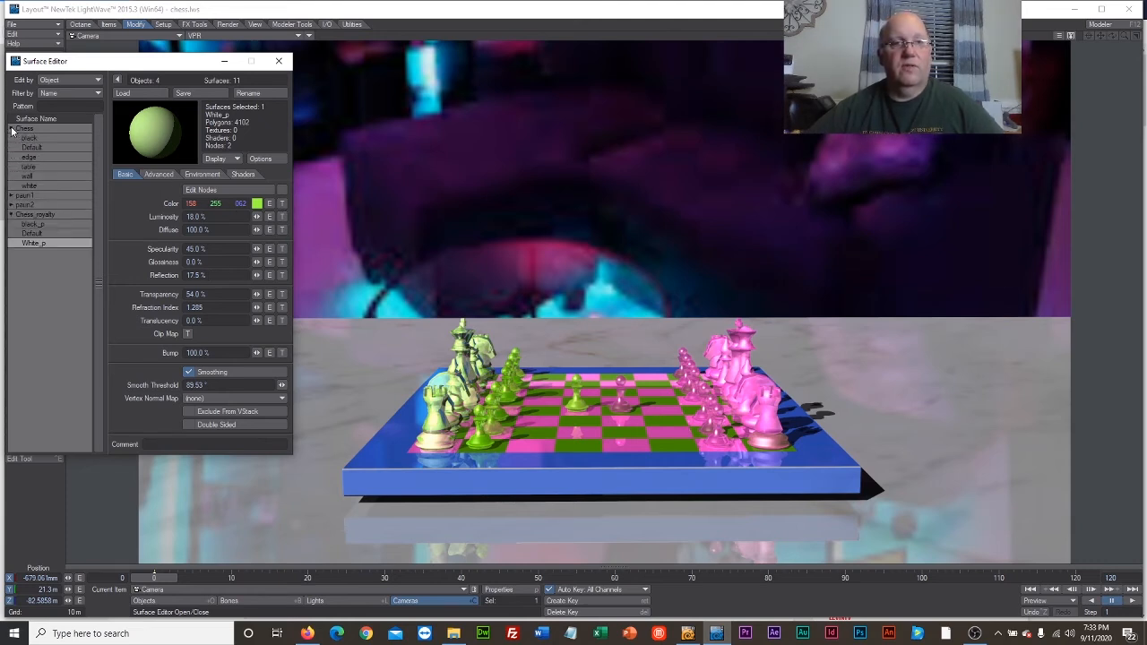
left_click(42, 165)
left_click(281, 205)
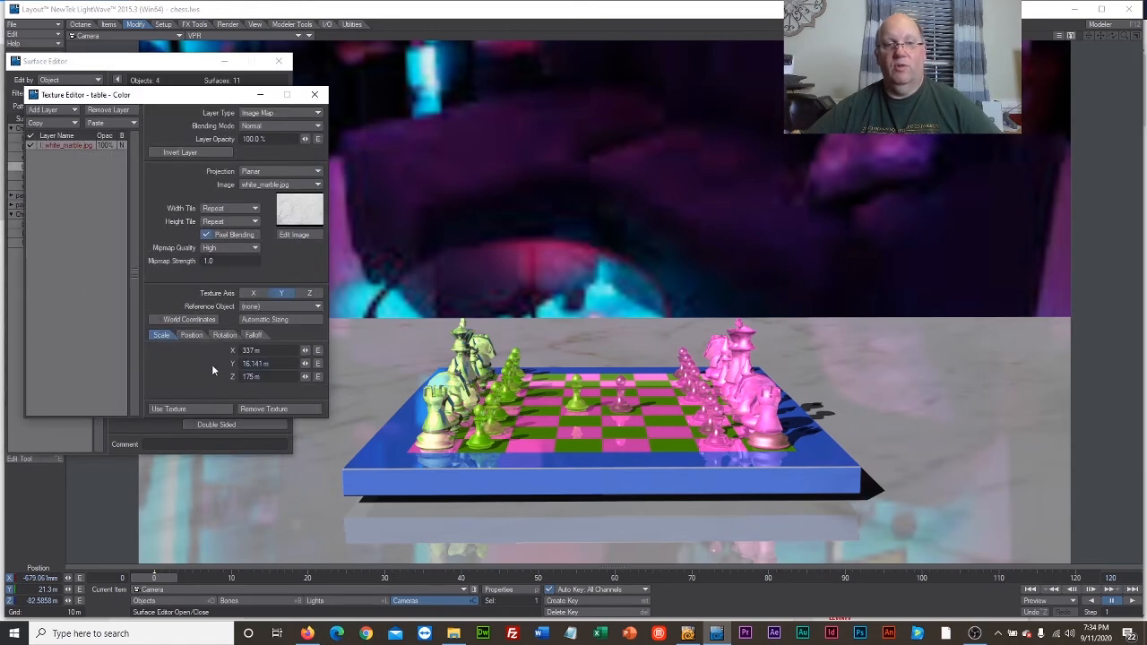
left_click(246, 409)
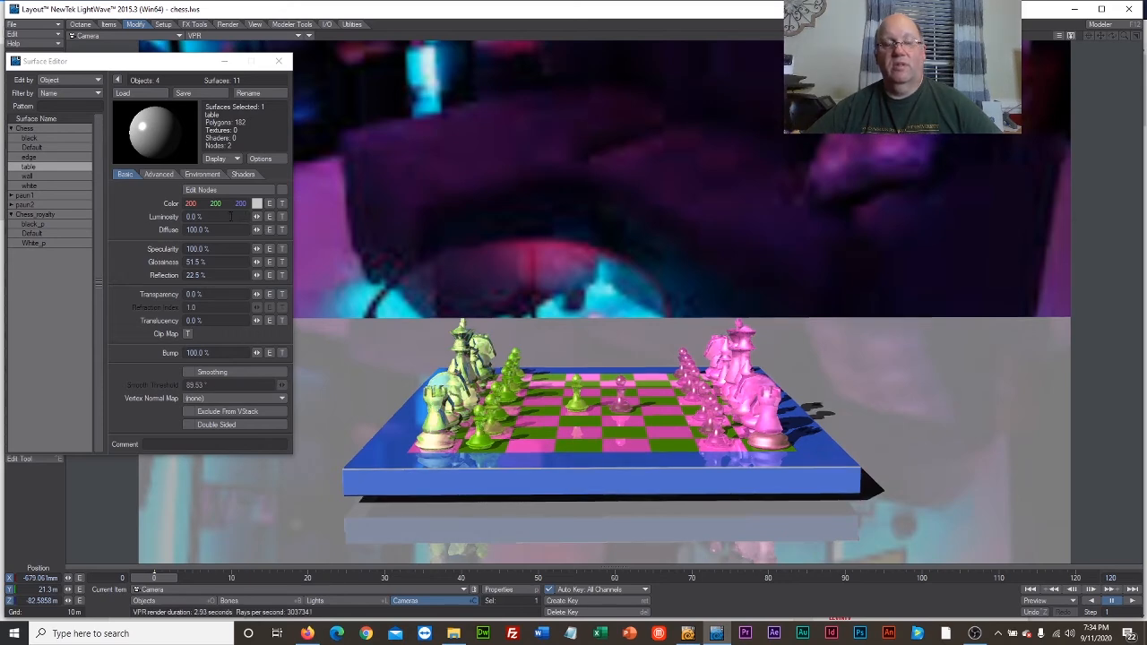
Set the table surface's color to teal, RGB 0, 191, 191.
left_click(258, 203)
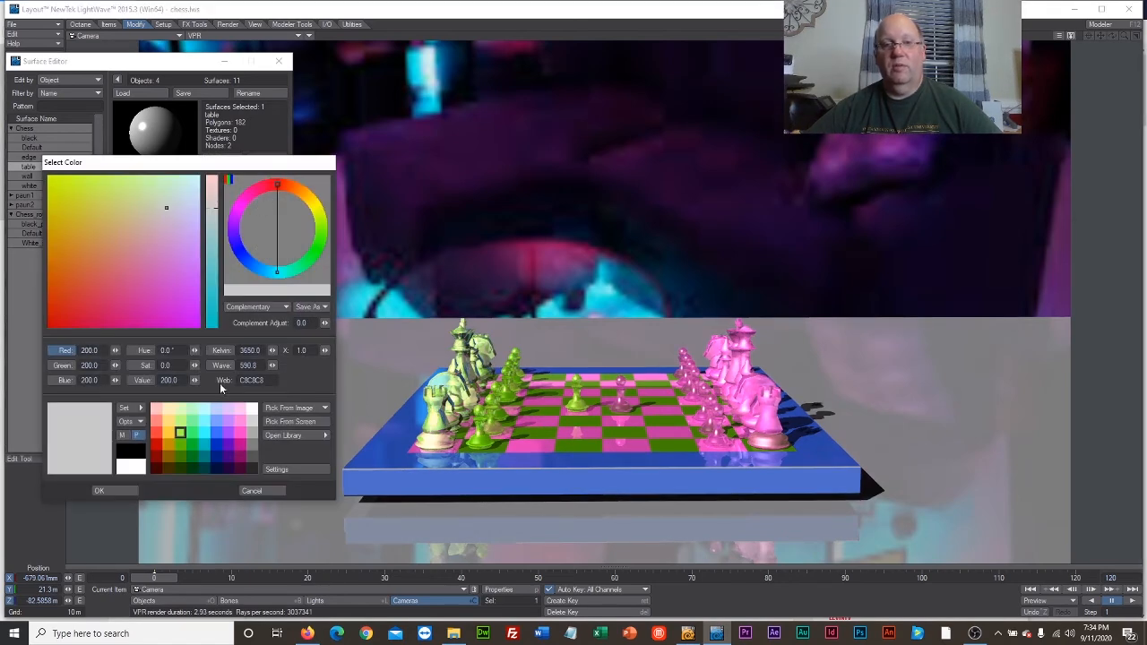
left_click(207, 440)
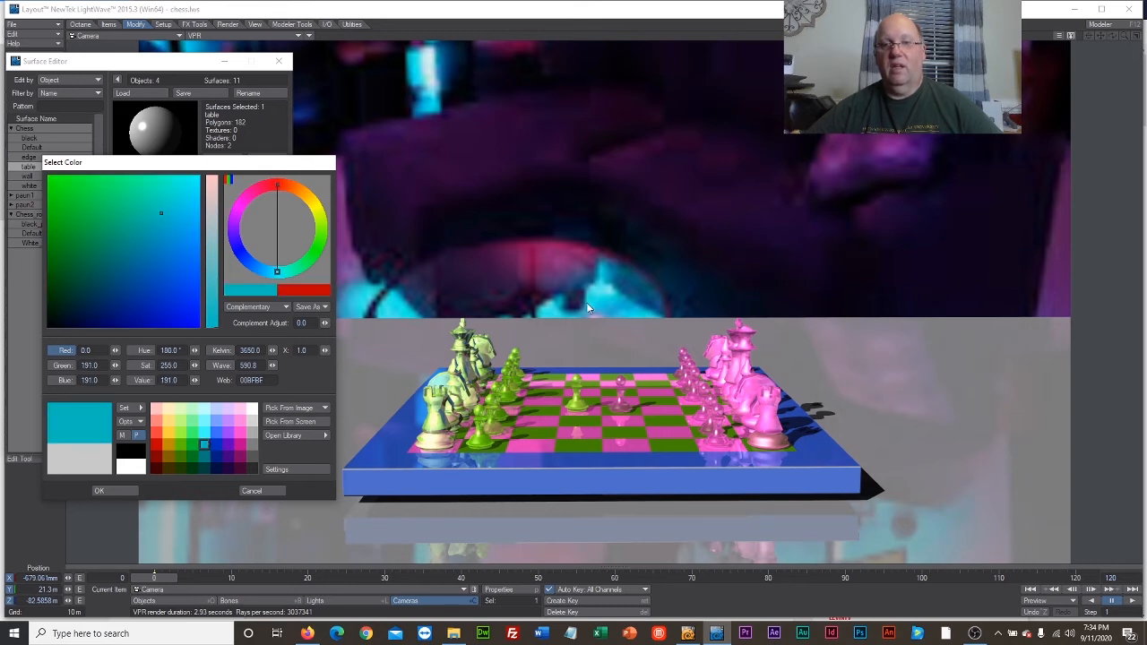
left_click(101, 491)
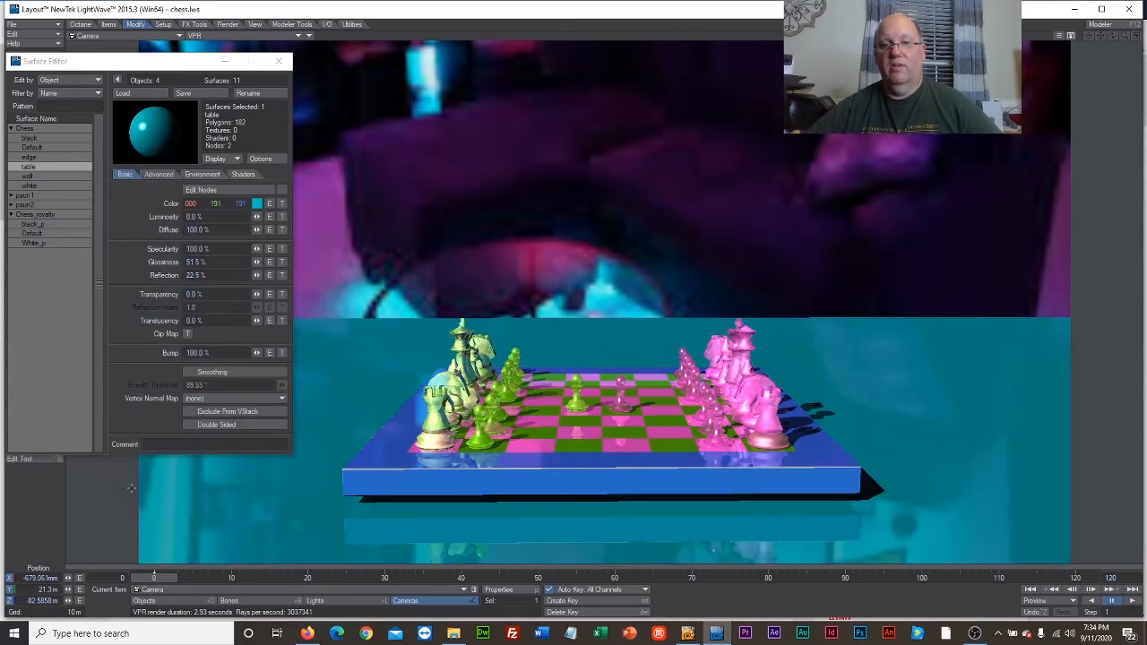
Make the table surface double sided with 44% luminosity, 40% transparency and a refraction index of 1.36.
left_click_drag(257, 216, 296, 216)
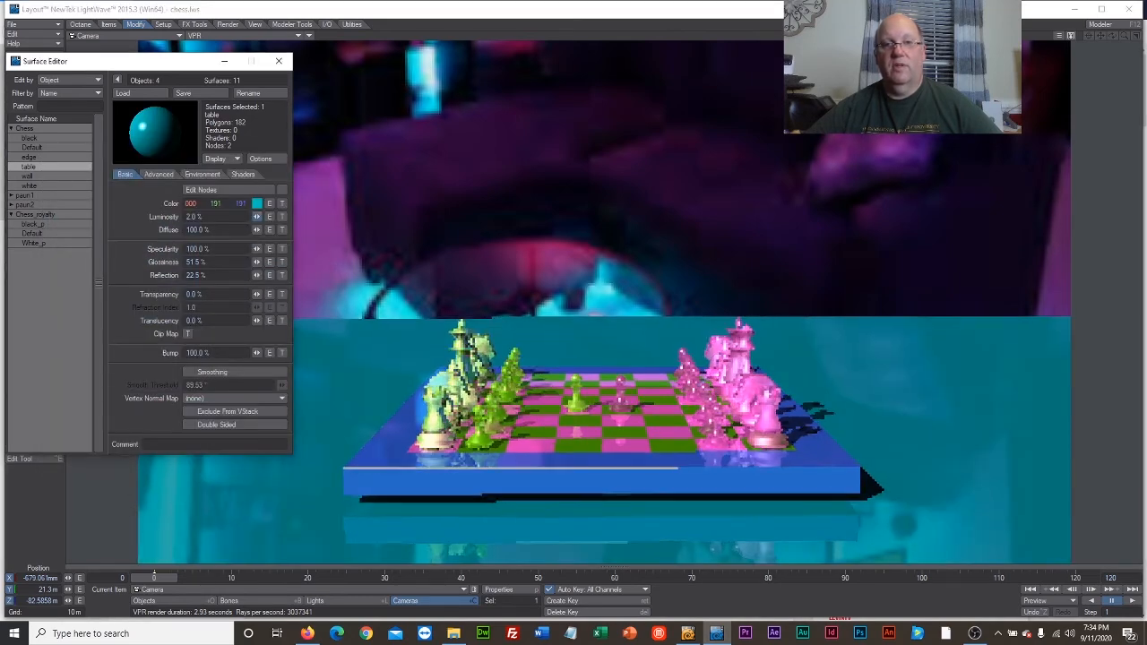
left_click_drag(256, 294, 292, 294)
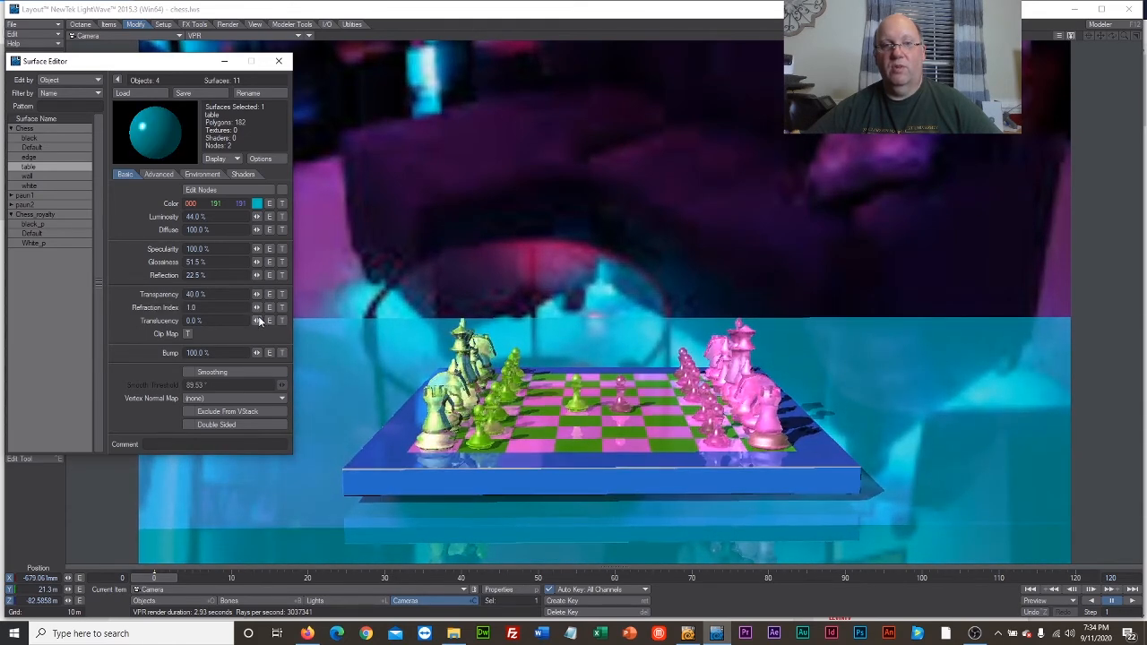
left_click_drag(258, 309, 287, 310)
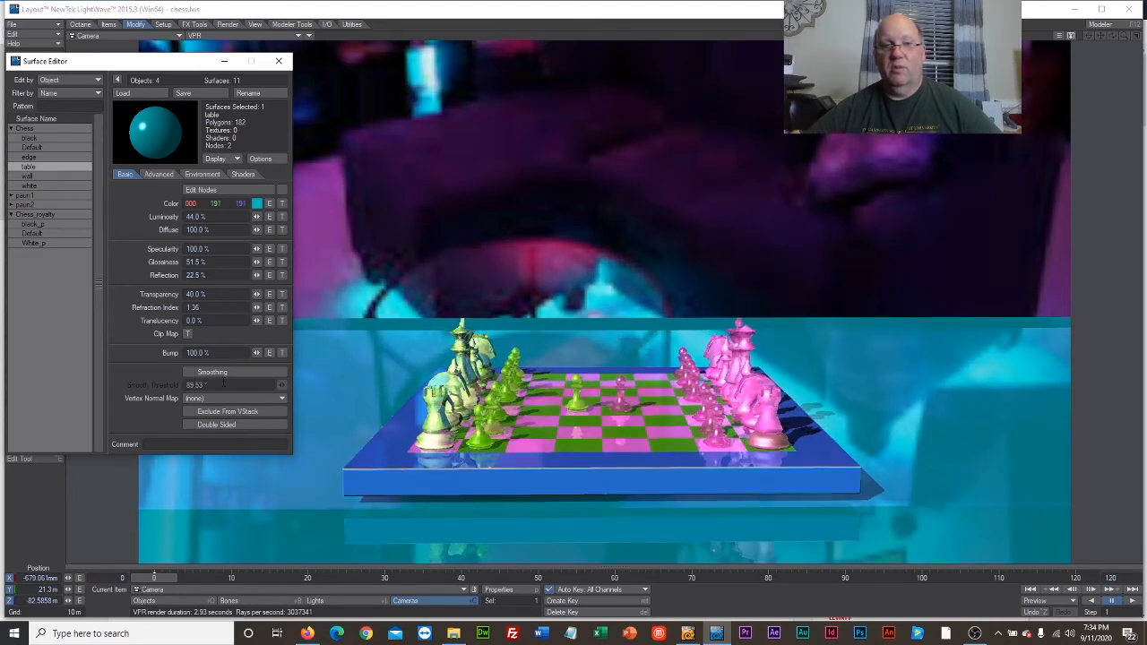
left_click(190, 424)
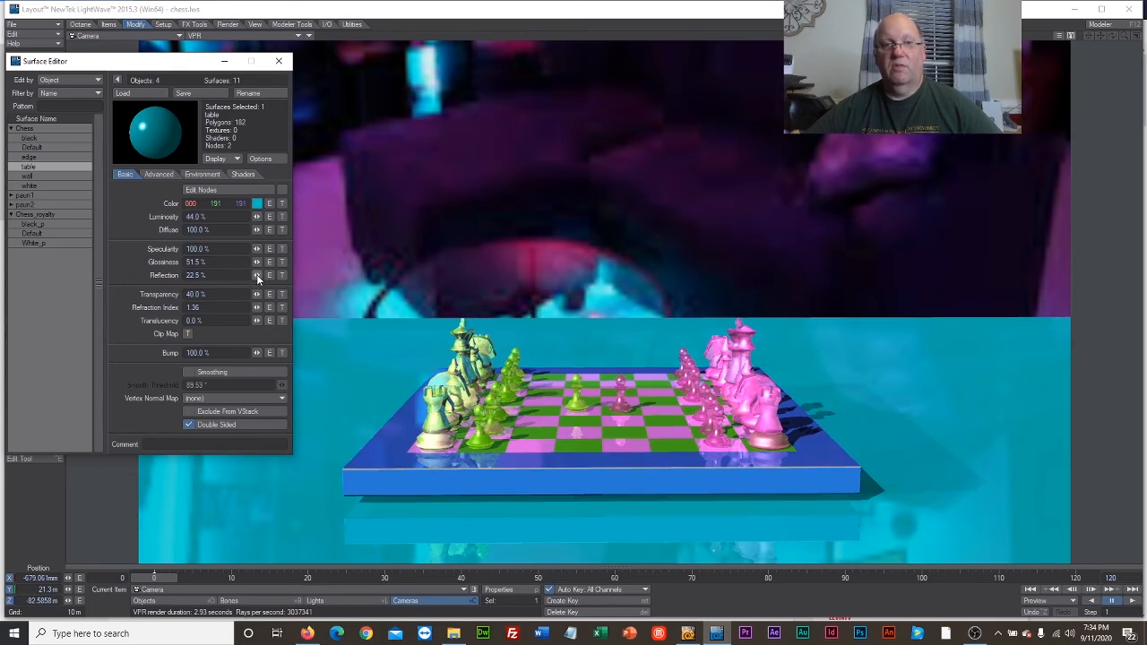
Set the table surface's reflection to 61.5% and its transparency to 72%, then close the Surface Editor.
left_click_drag(257, 274, 259, 301)
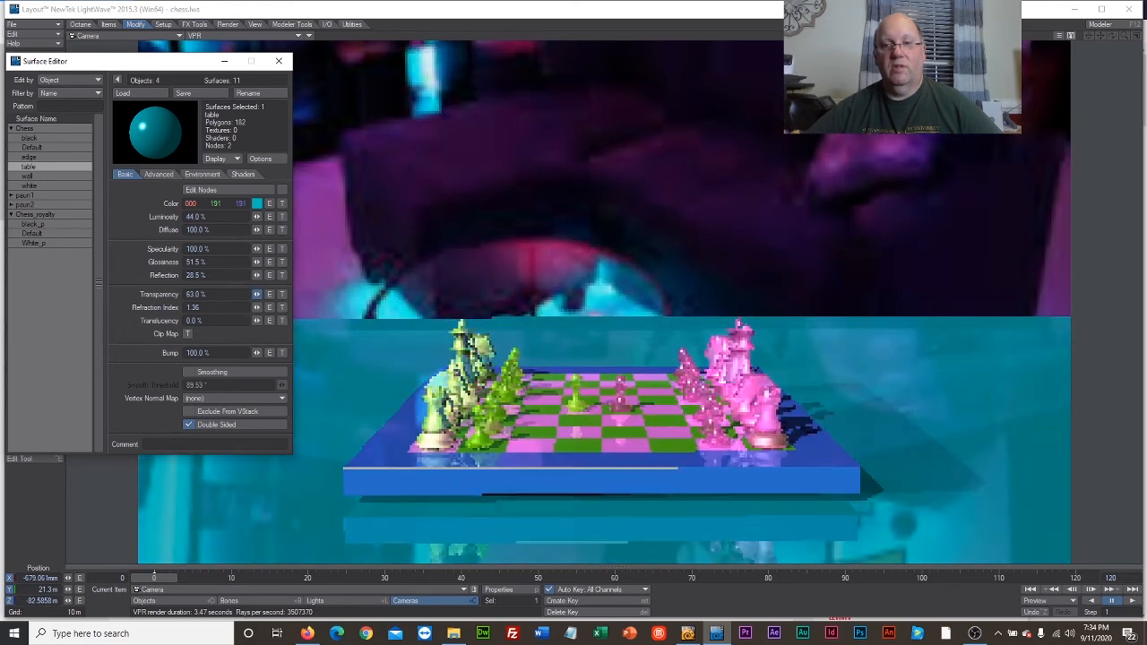
left_click(269, 307)
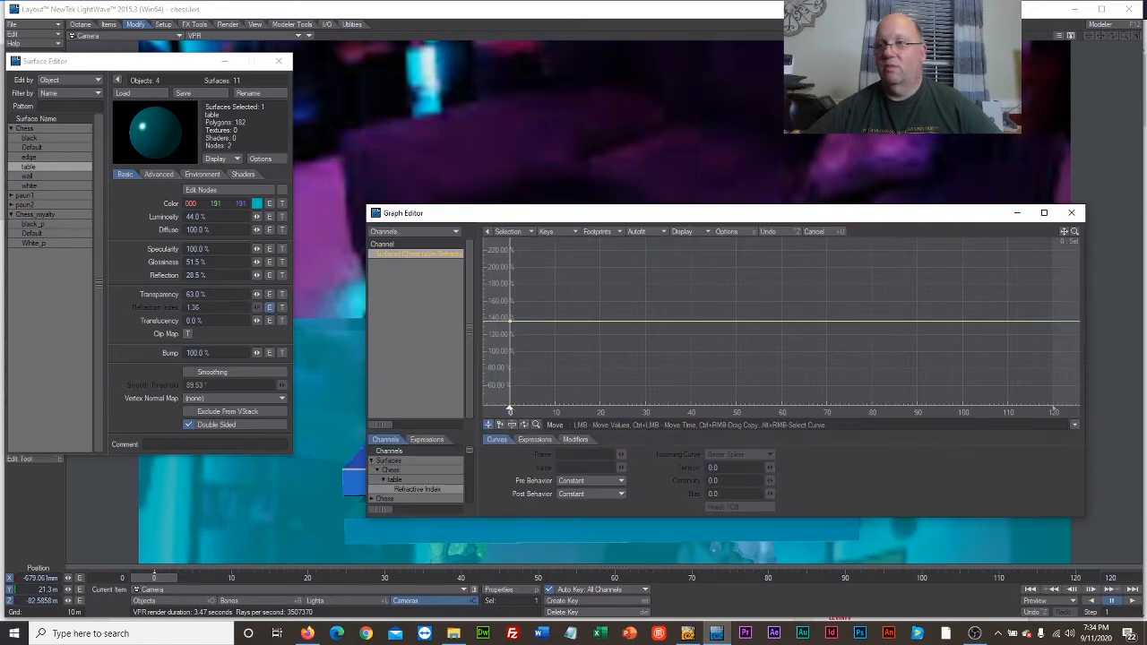
left_click(1071, 213)
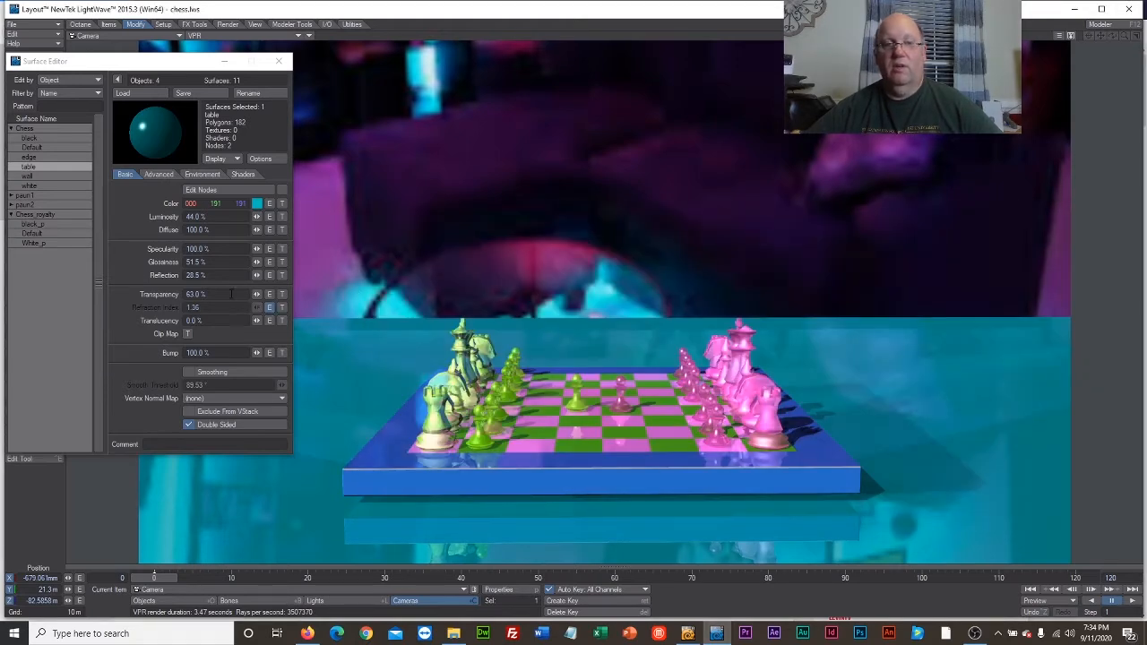
left_click_drag(258, 278, 300, 278)
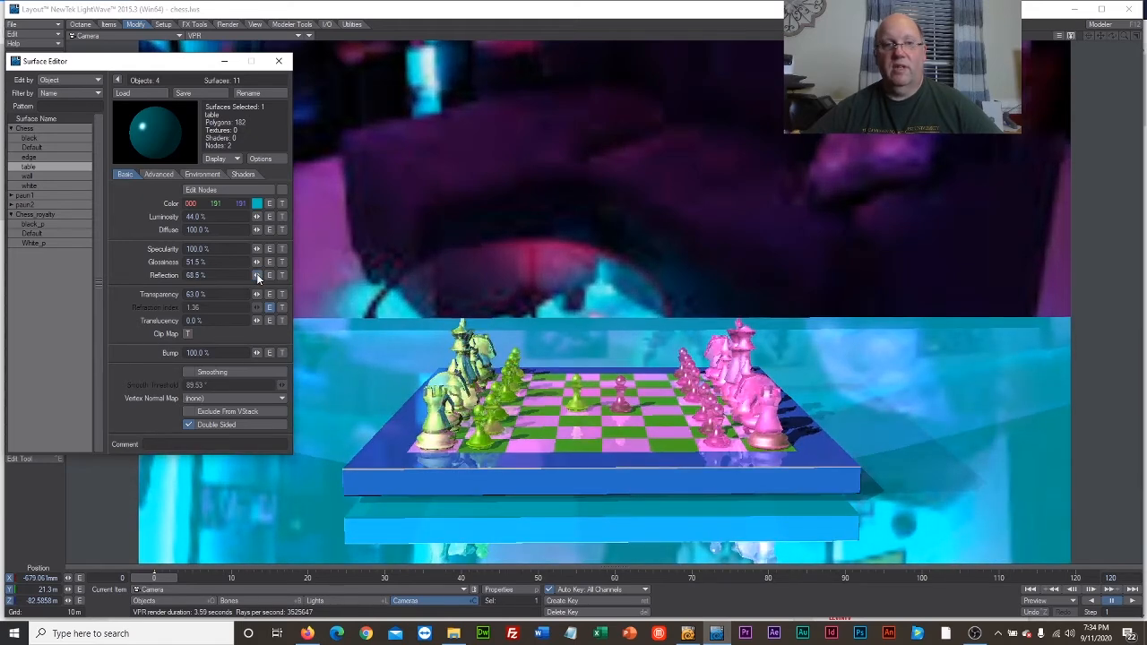
left_click_drag(258, 281, 250, 281)
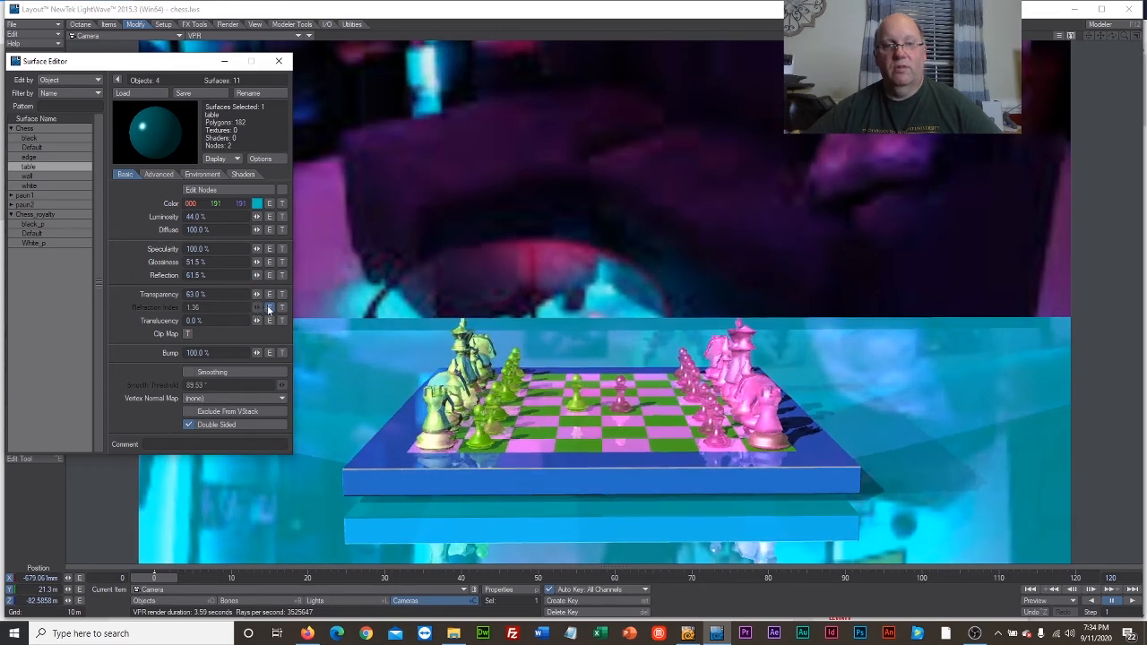
left_click_drag(256, 294, 265, 294)
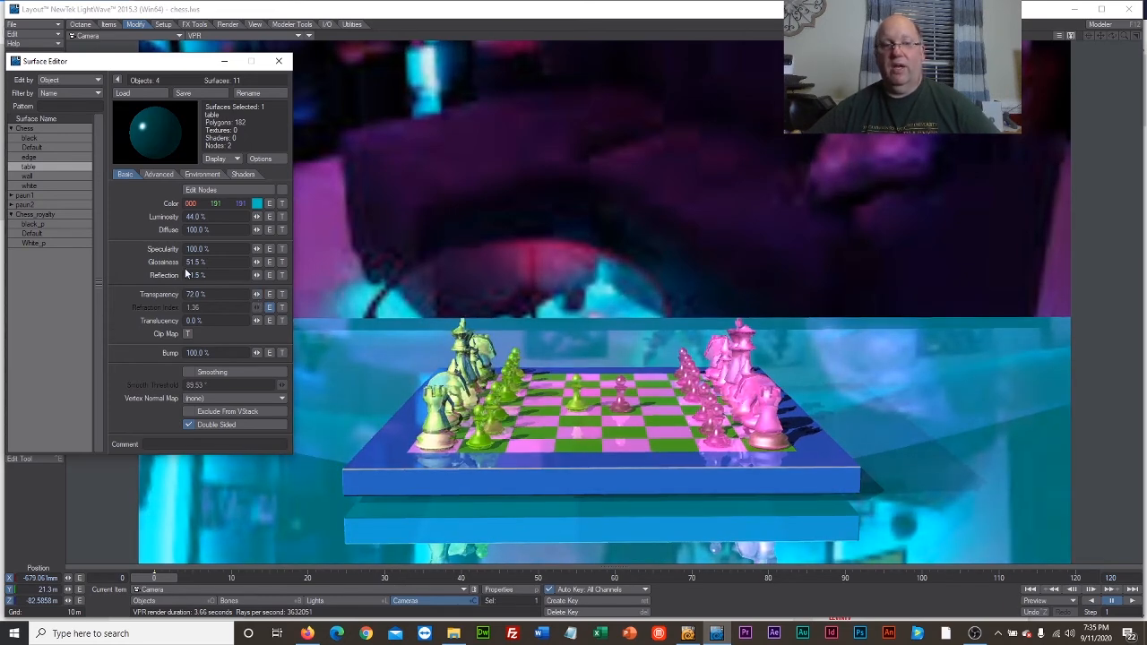
left_click(279, 61)
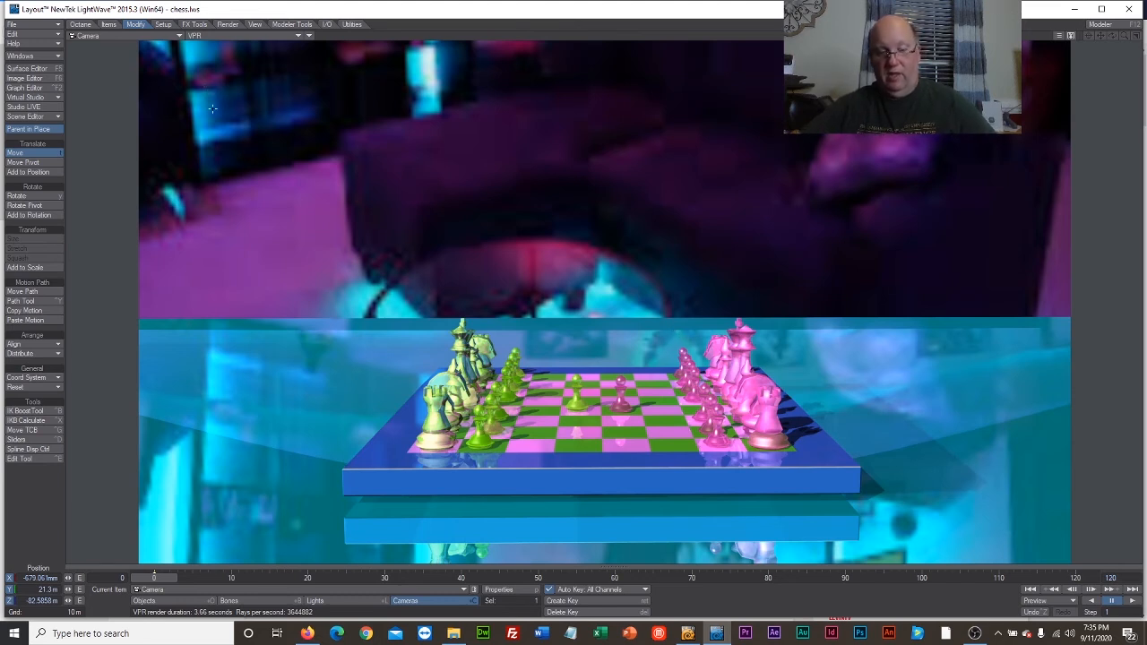
Render the current frame and save it as a 24-bit PNG named hightech in the week5 exports folder, then close the render.
key("F9")
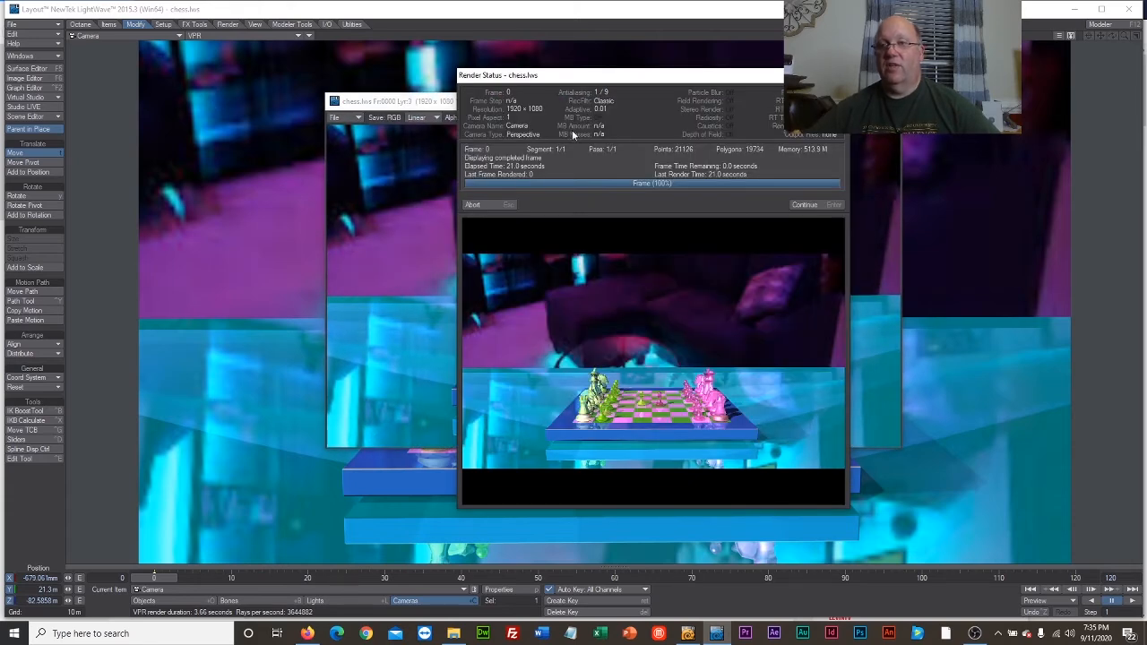
left_click(806, 204)
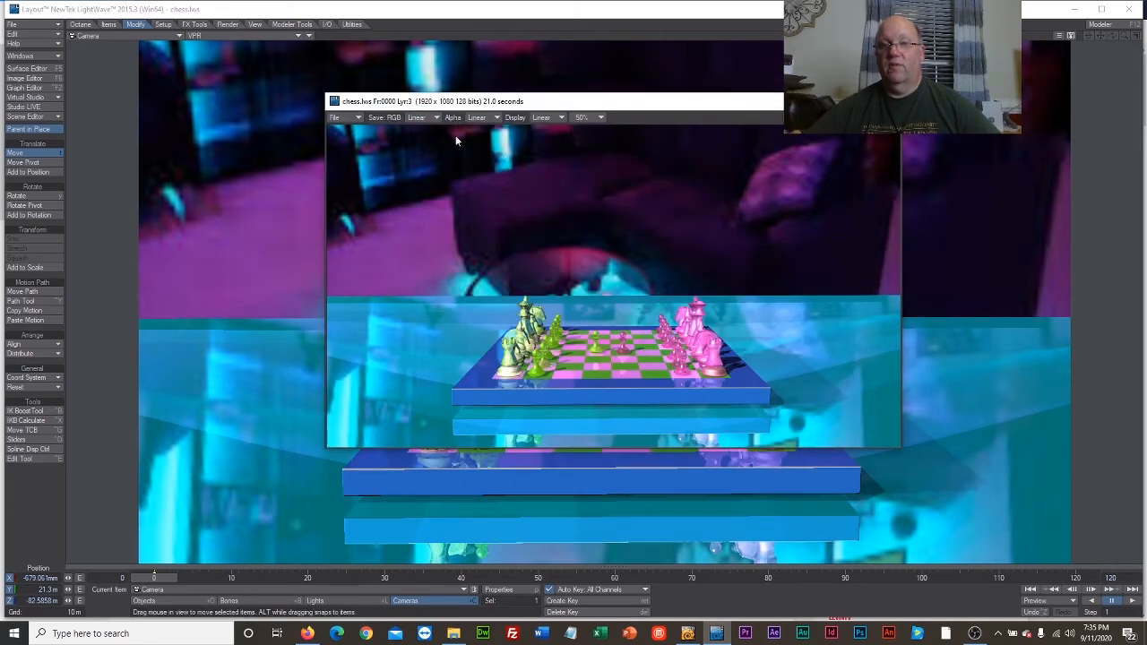
left_click(350, 117)
mouse_move(358, 119)
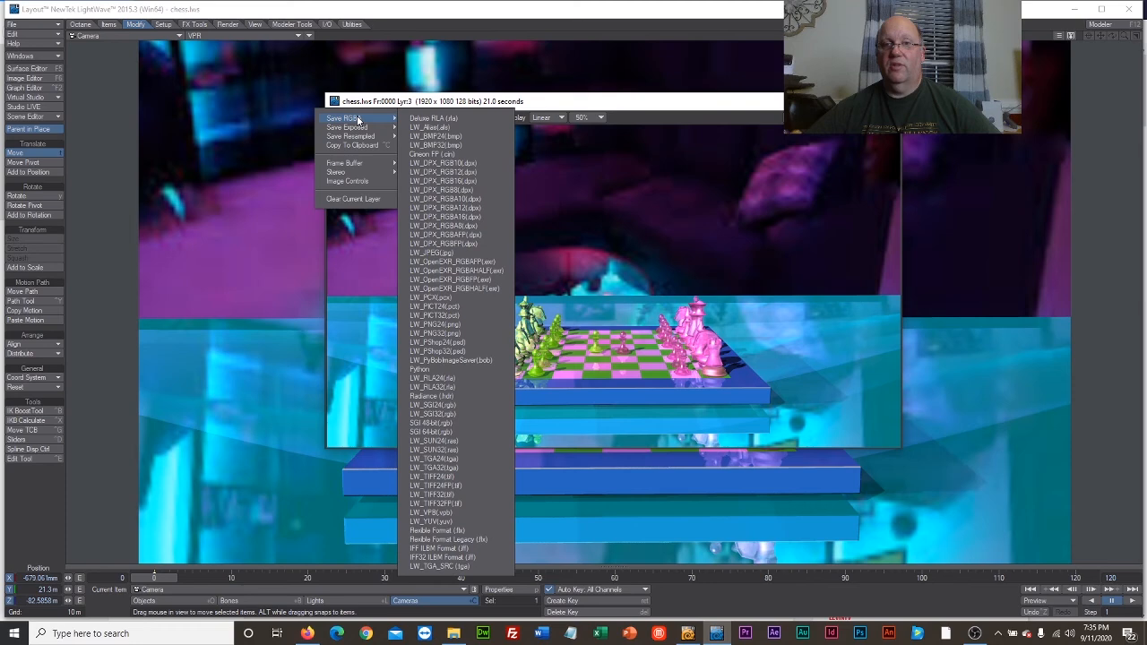
left_click(441, 324)
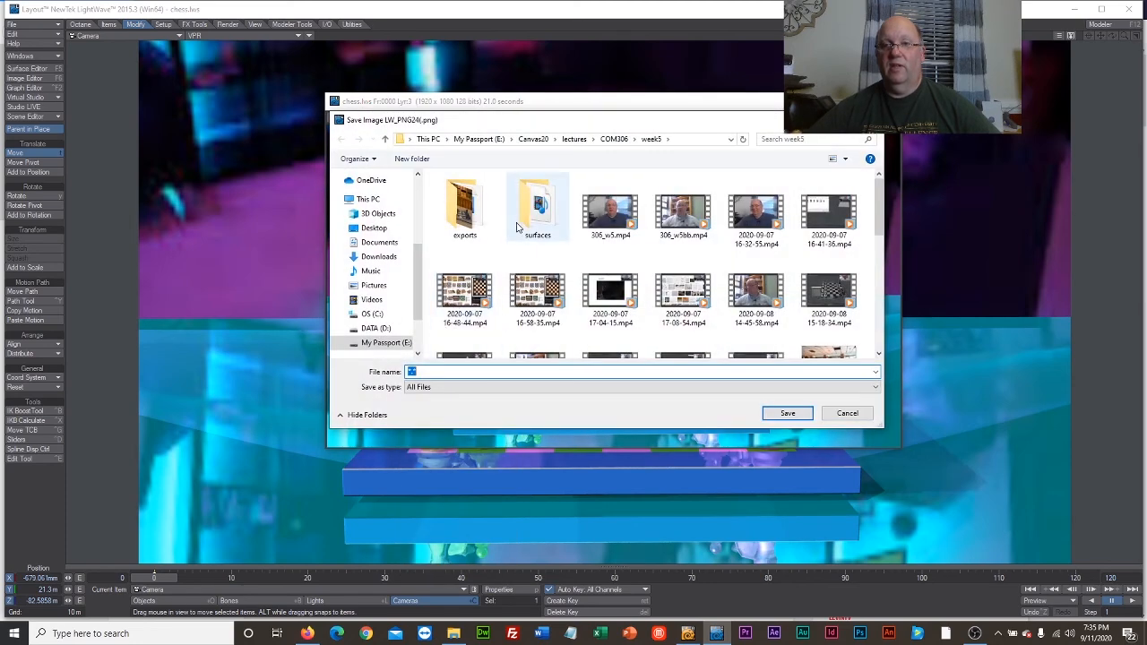
double_click(474, 217)
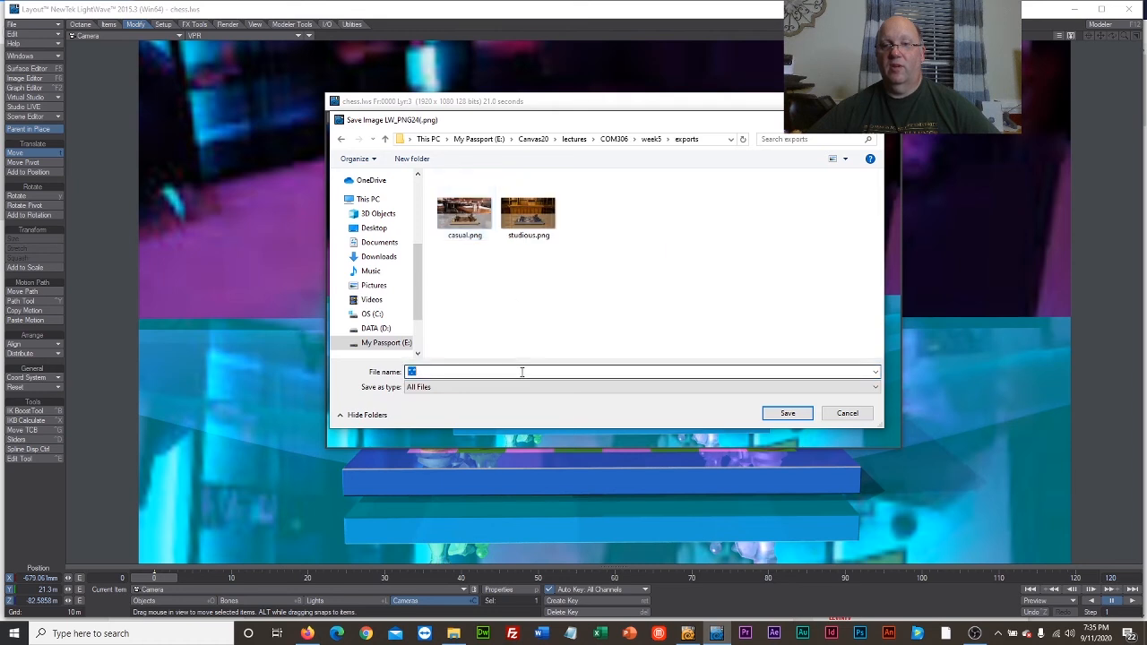
type("h")
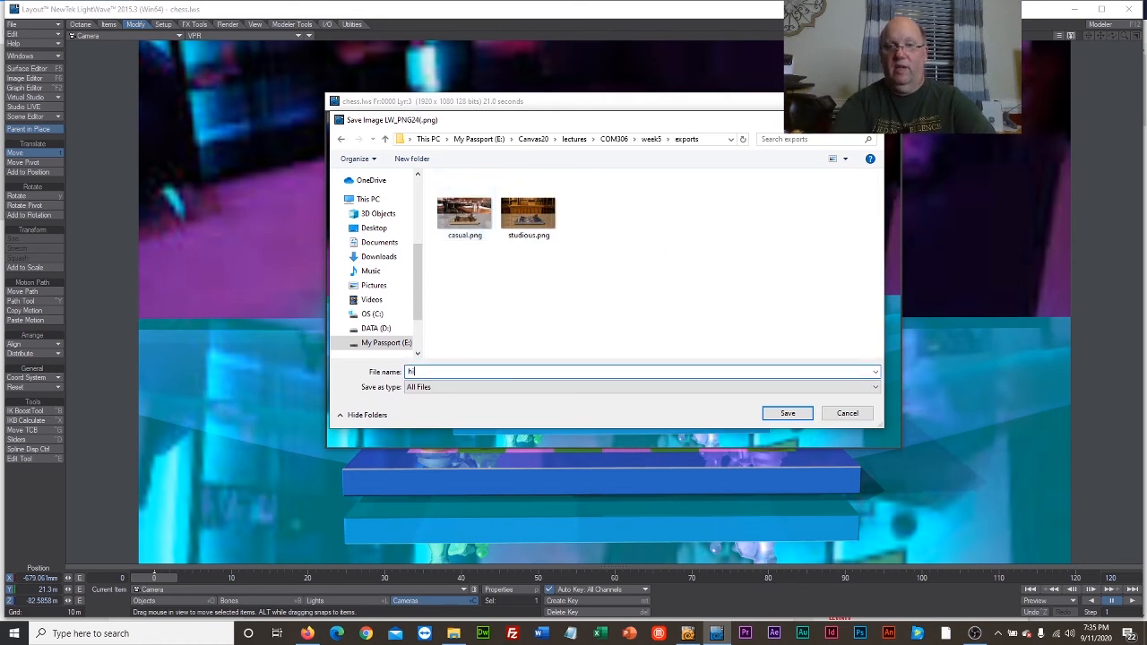
type("ightech")
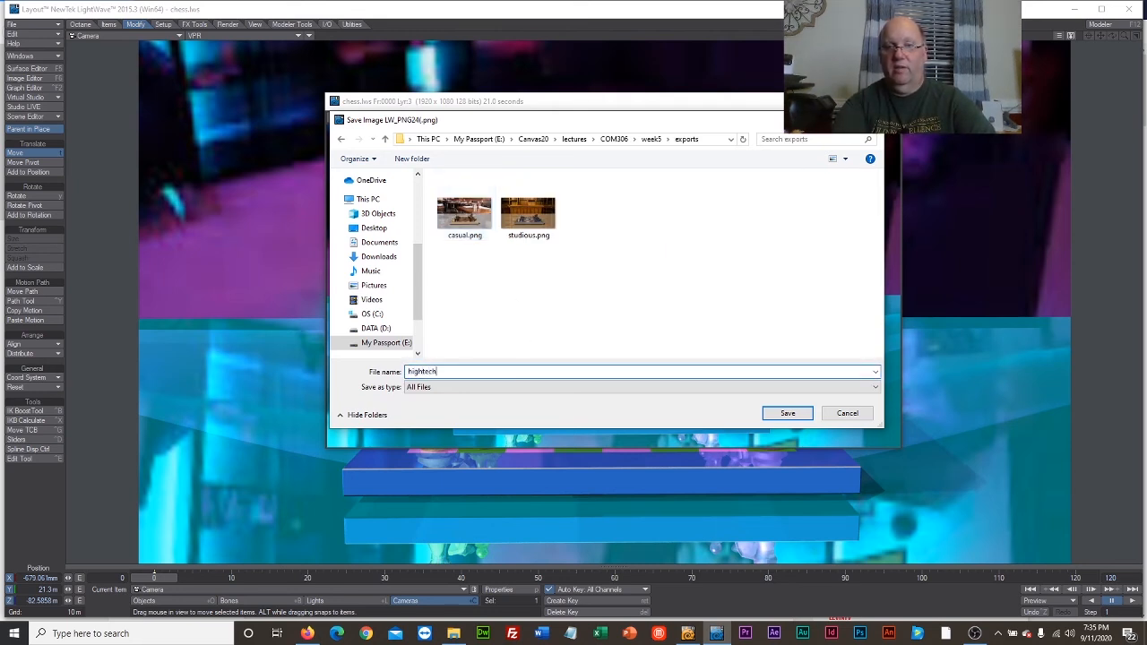
key("Return")
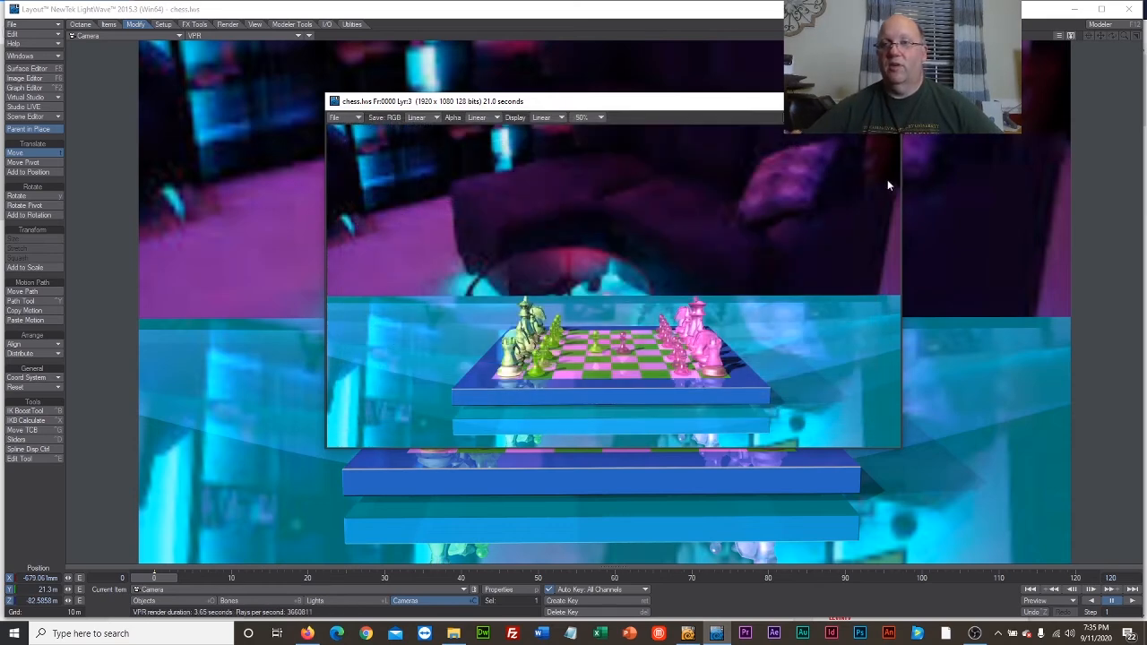
left_click(886, 101)
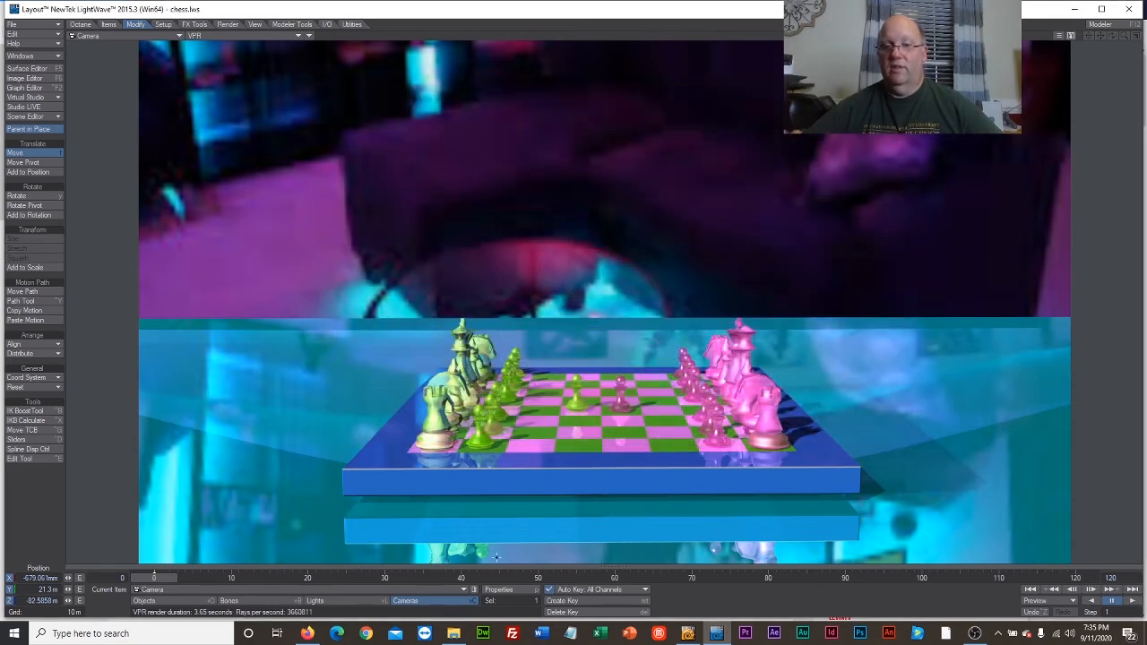
Switch to File Explorer and open casual.png from the week5 exports folder in Photos.
left_click(453, 634)
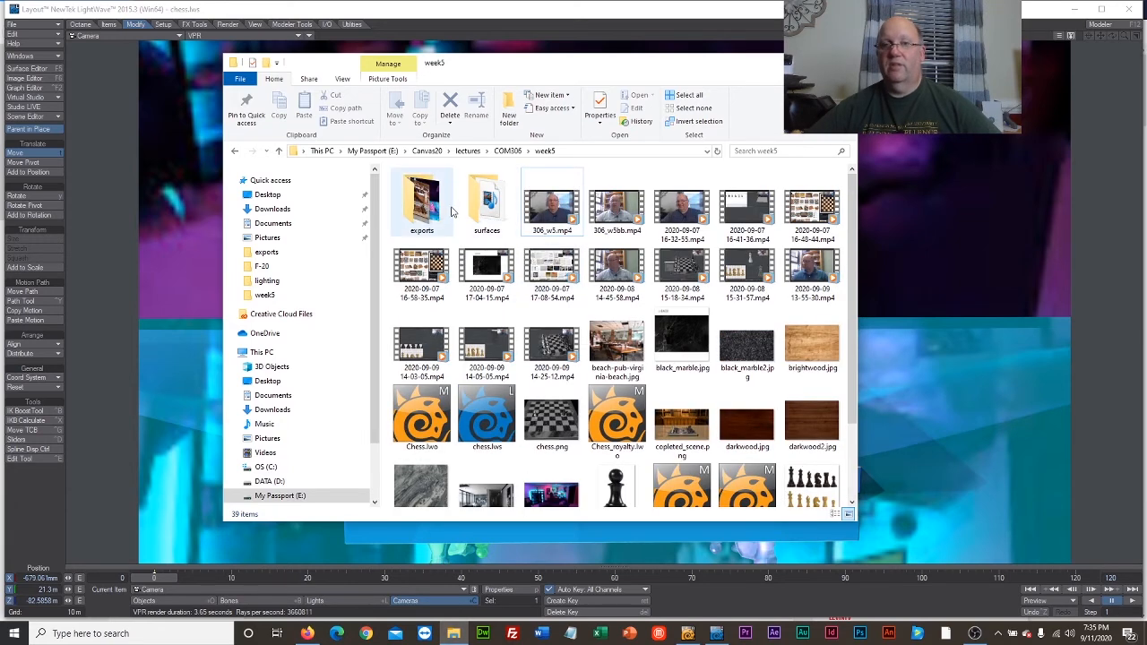
double_click(411, 208)
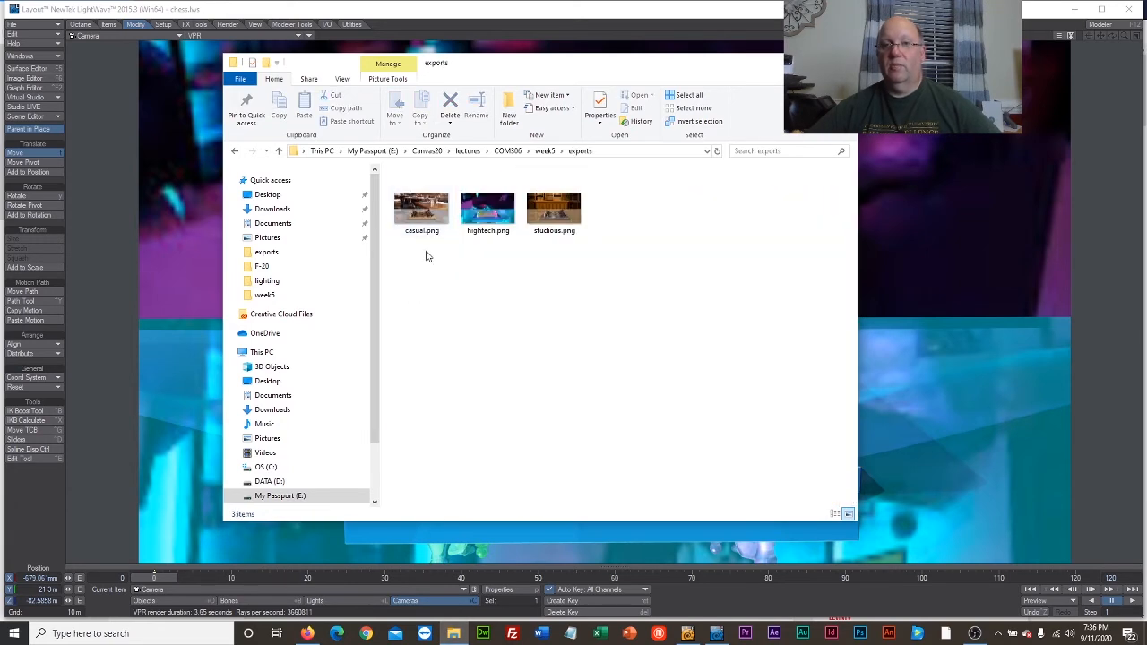
left_click(421, 216)
double_click(420, 216)
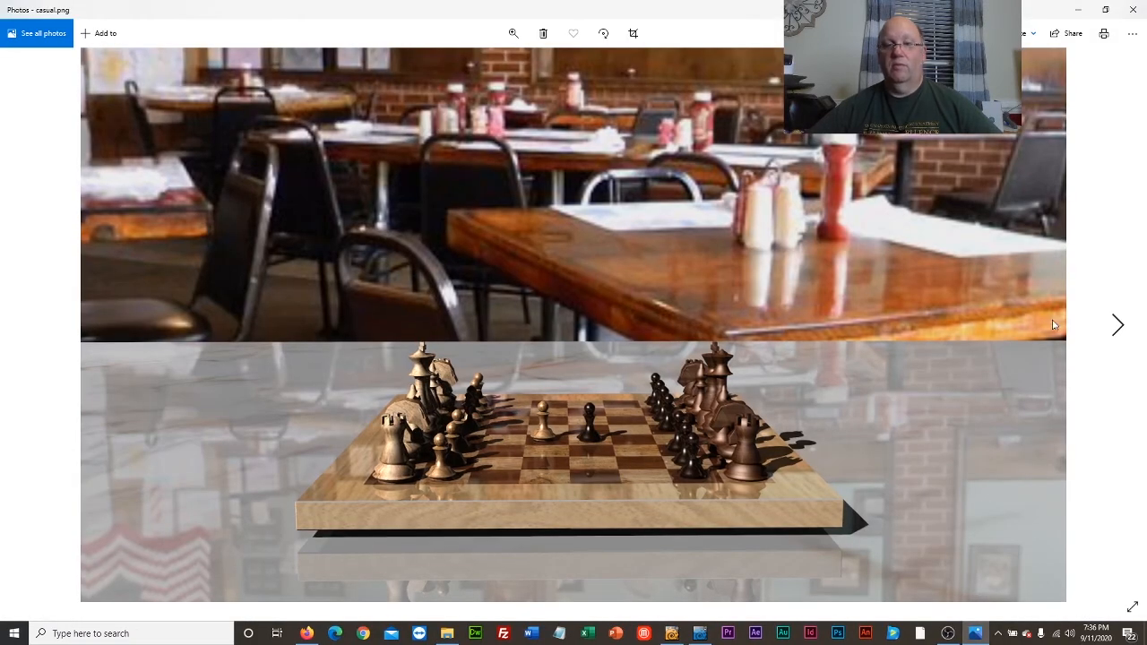
Compare the casual.png, hightech.png and studious.png renders by going back and forth between them.
left_click(1116, 326)
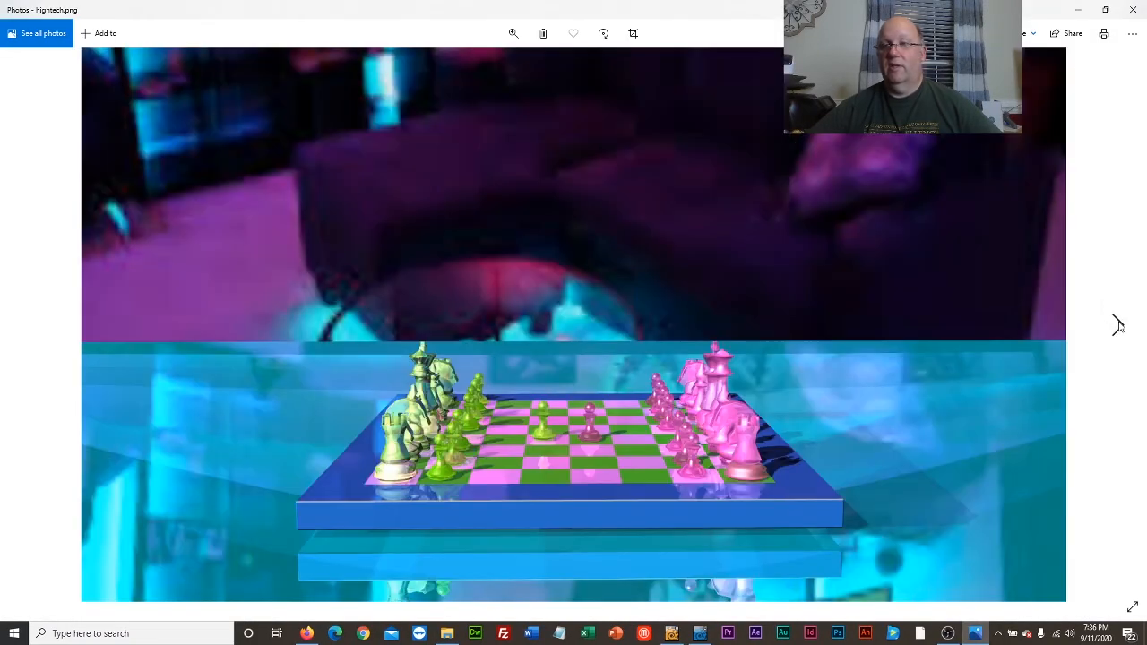
left_click(1117, 326)
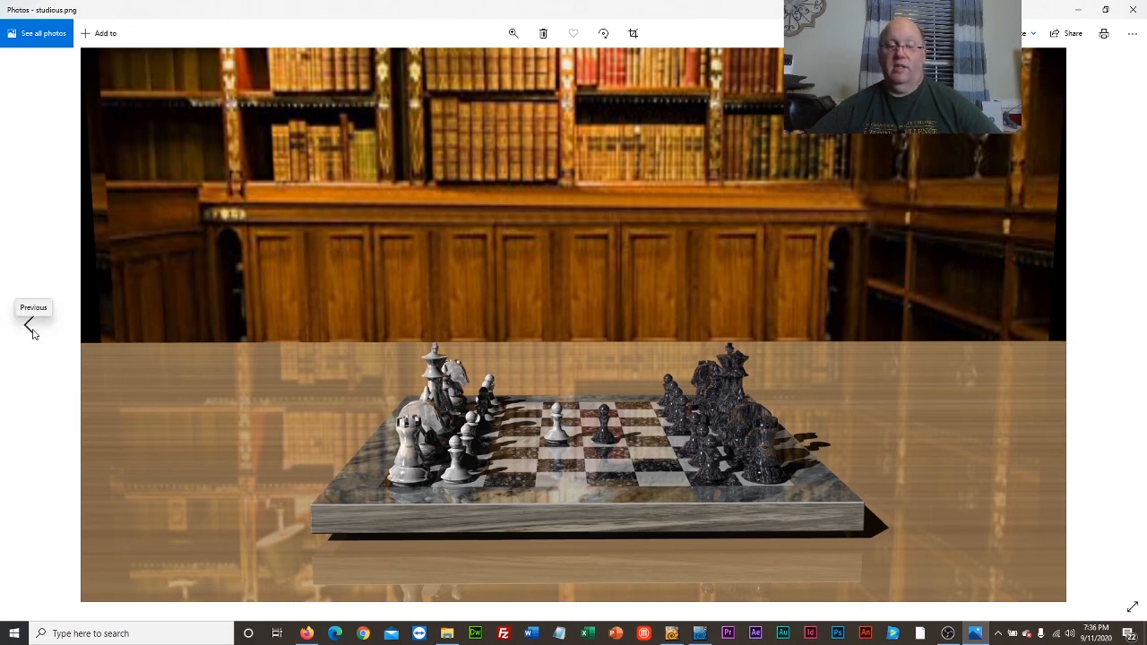
left_click(29, 327)
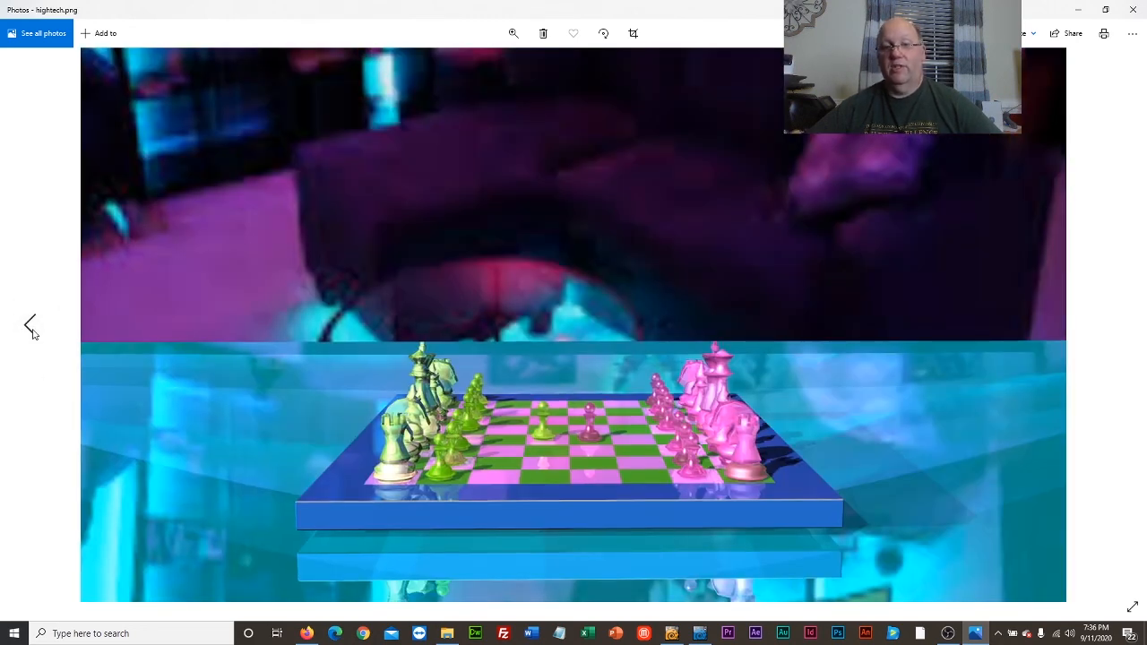
left_click(30, 327)
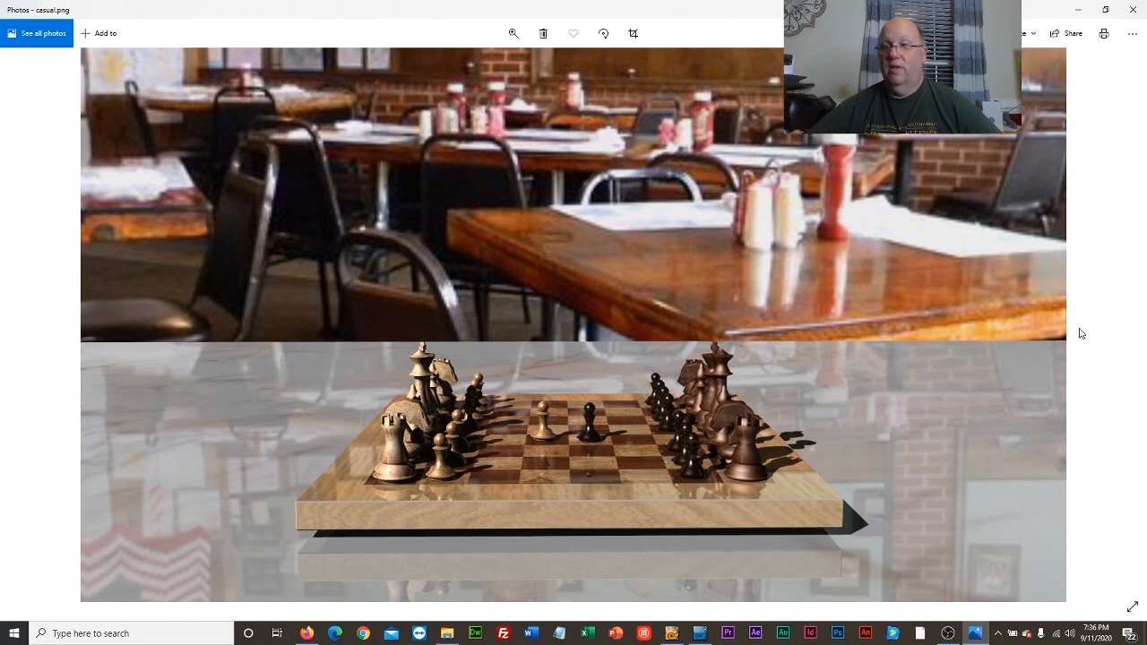
left_click(1125, 323)
left_click(1126, 323)
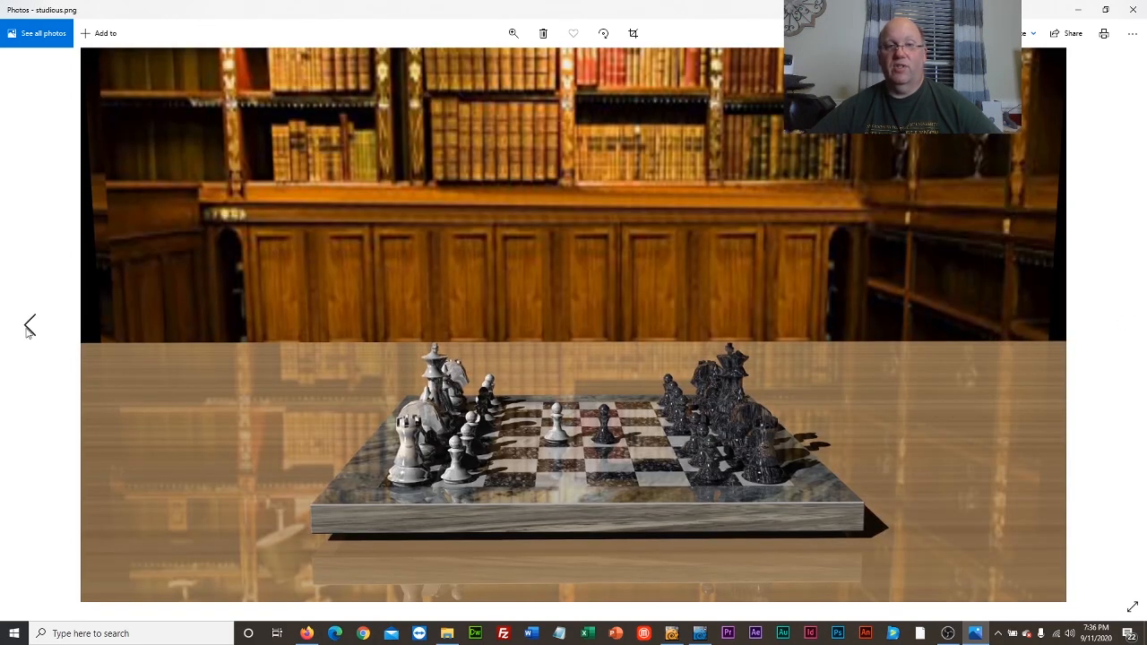
left_click(29, 328)
left_click(29, 328)
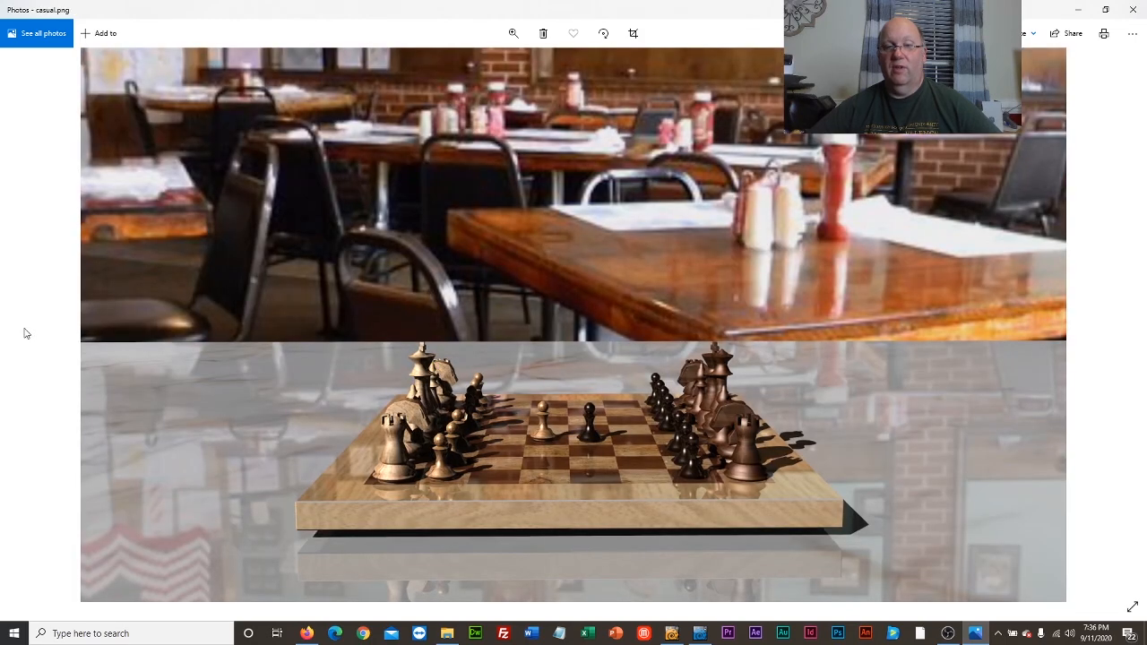
left_click(1113, 323)
left_click(1113, 322)
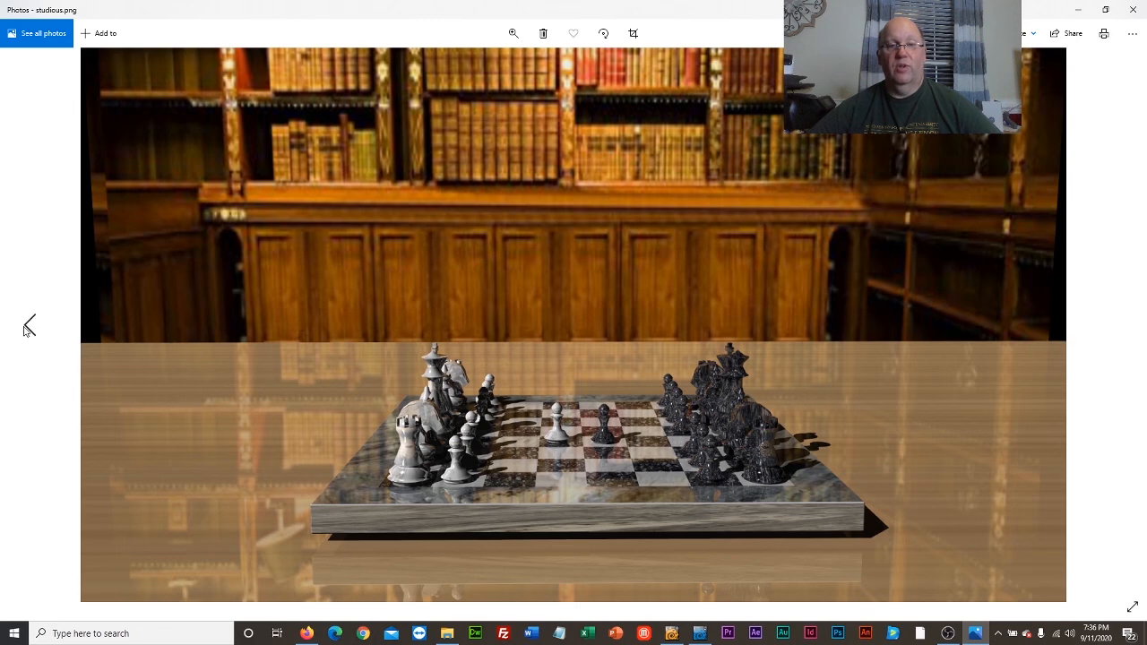
left_click(29, 328)
left_click(28, 328)
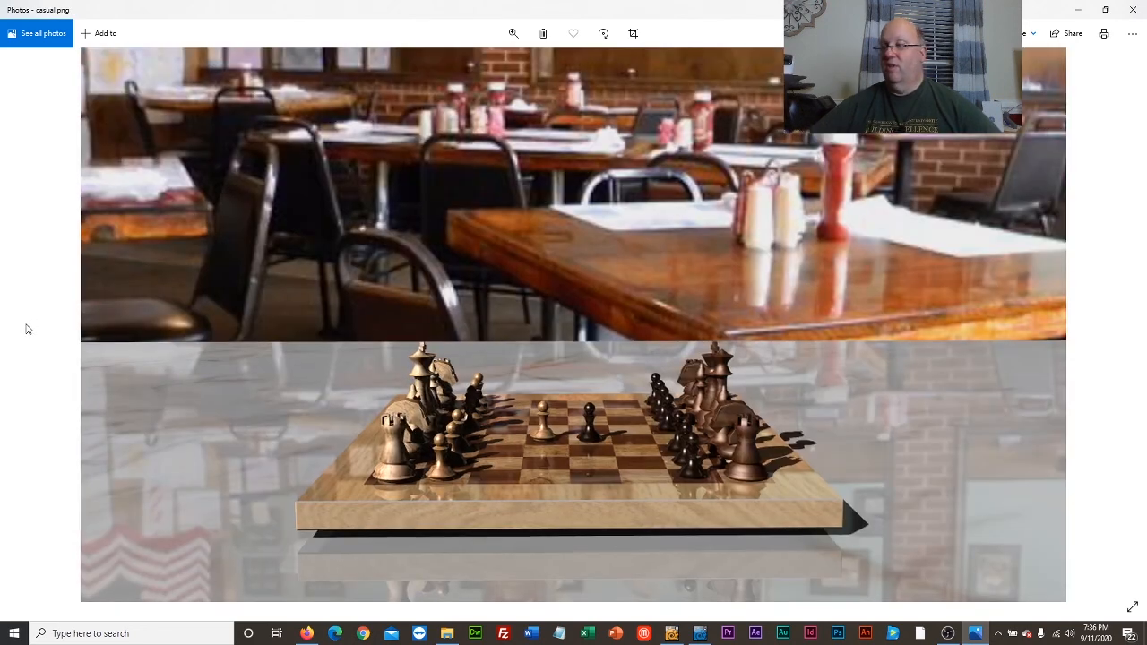